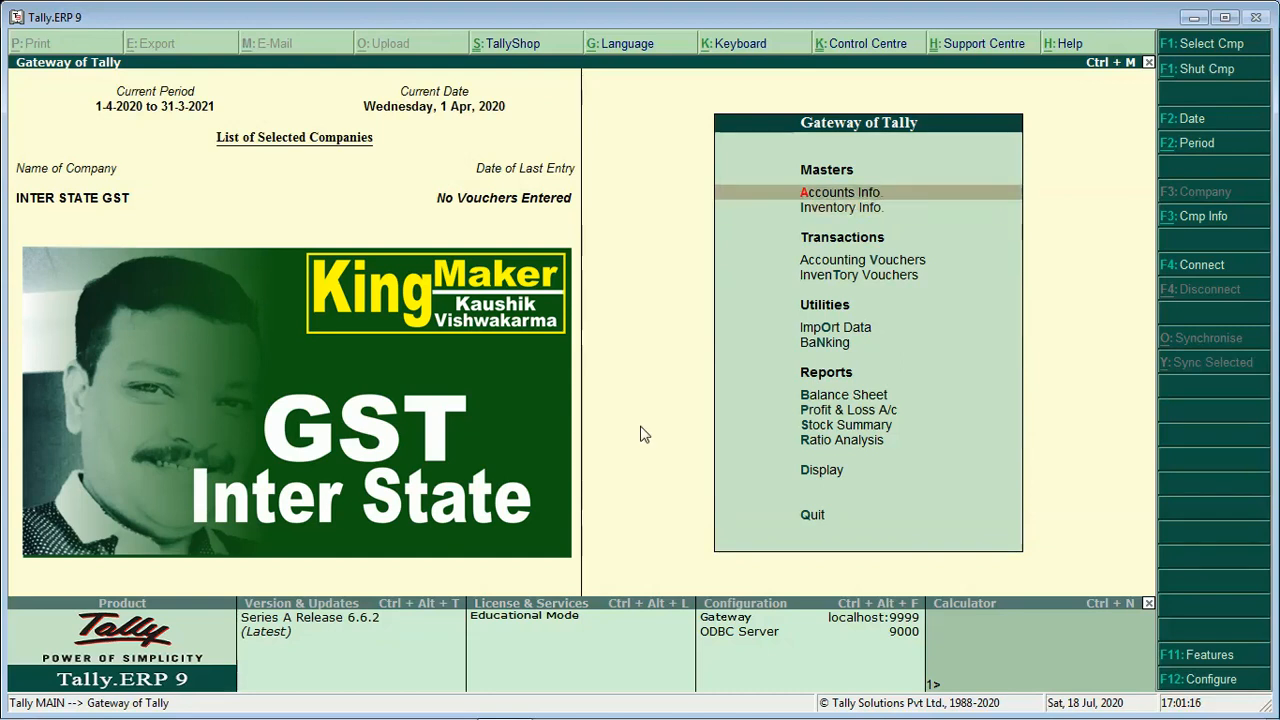
Open Ledger Creation for a single ledger from Accounts Info > Ledgers
key(Return)
key(Down)
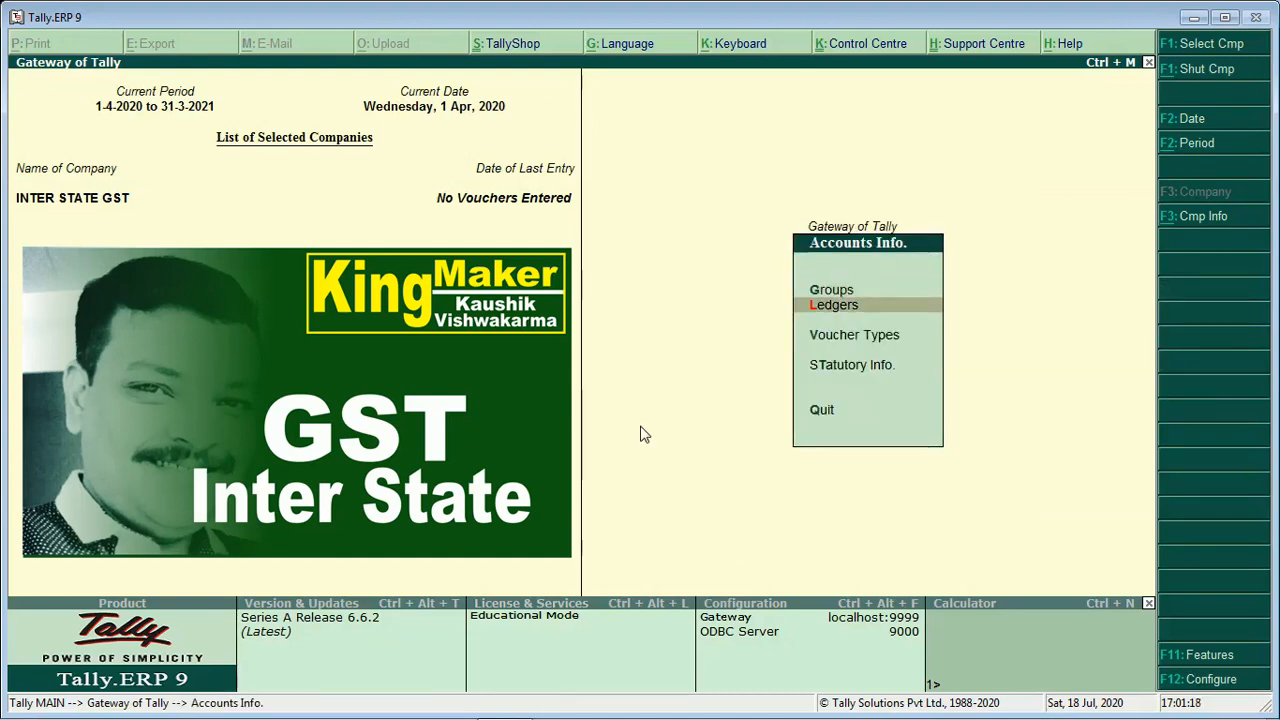
key(Return)
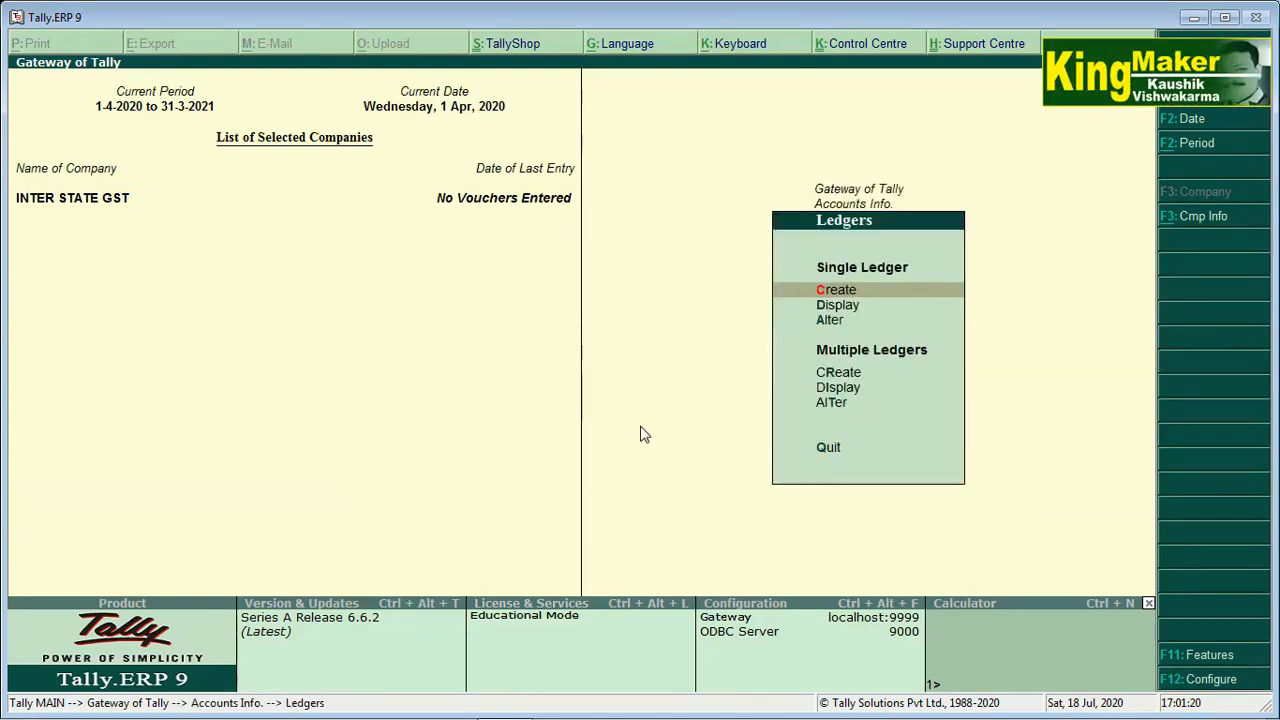
key(Return)
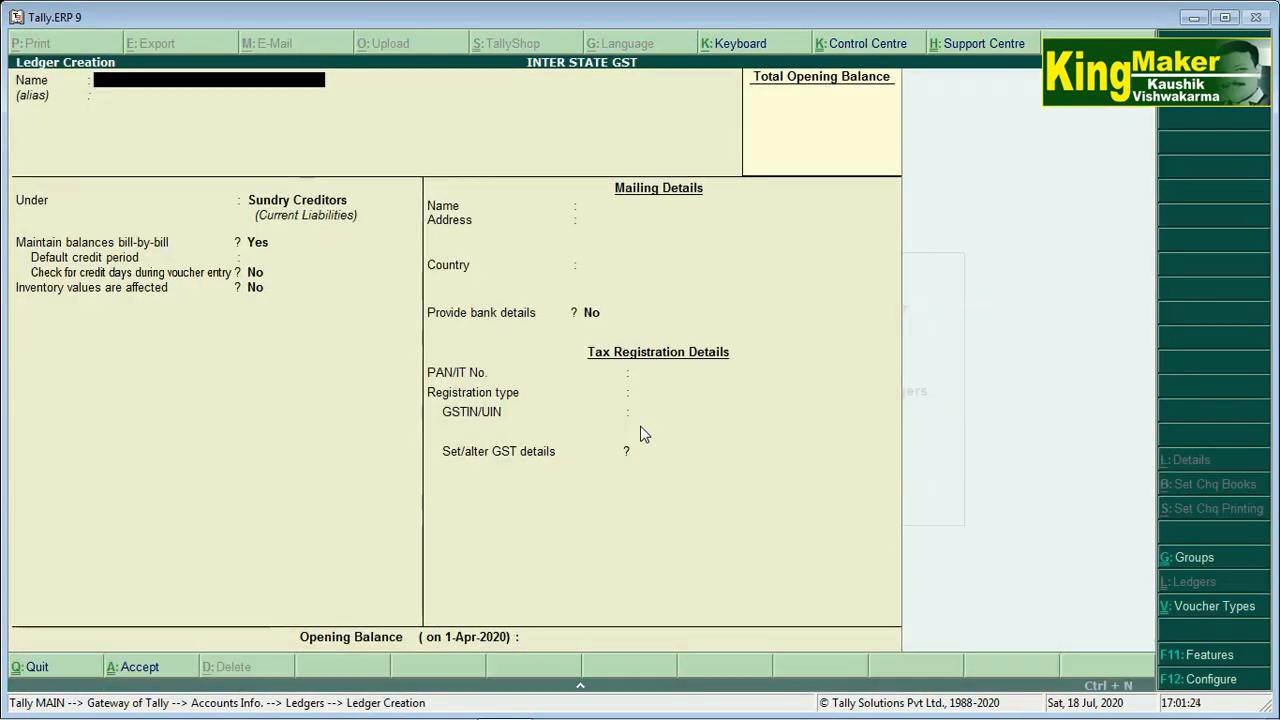
Name the ledger ROYAL ELECTRONICS A/C and keep it under Sundry Creditors
text(ROYALL)
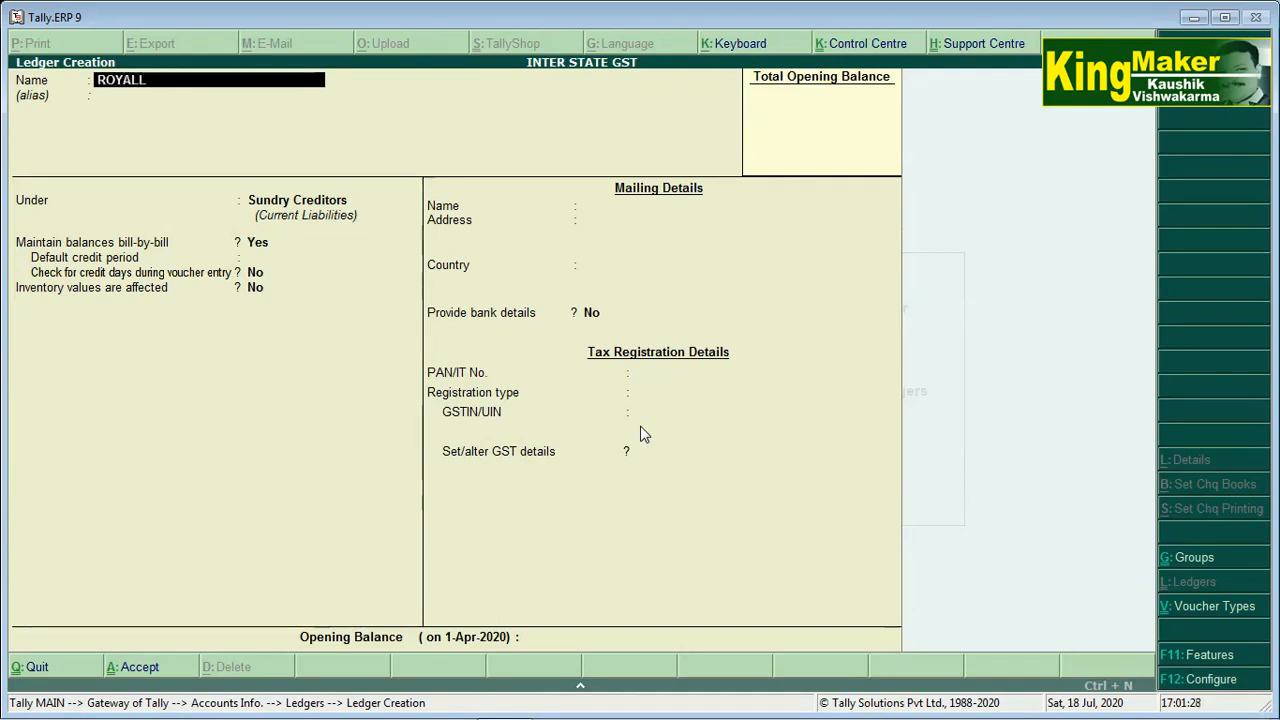
key(BackSpace)
text( ELECTRONICS)
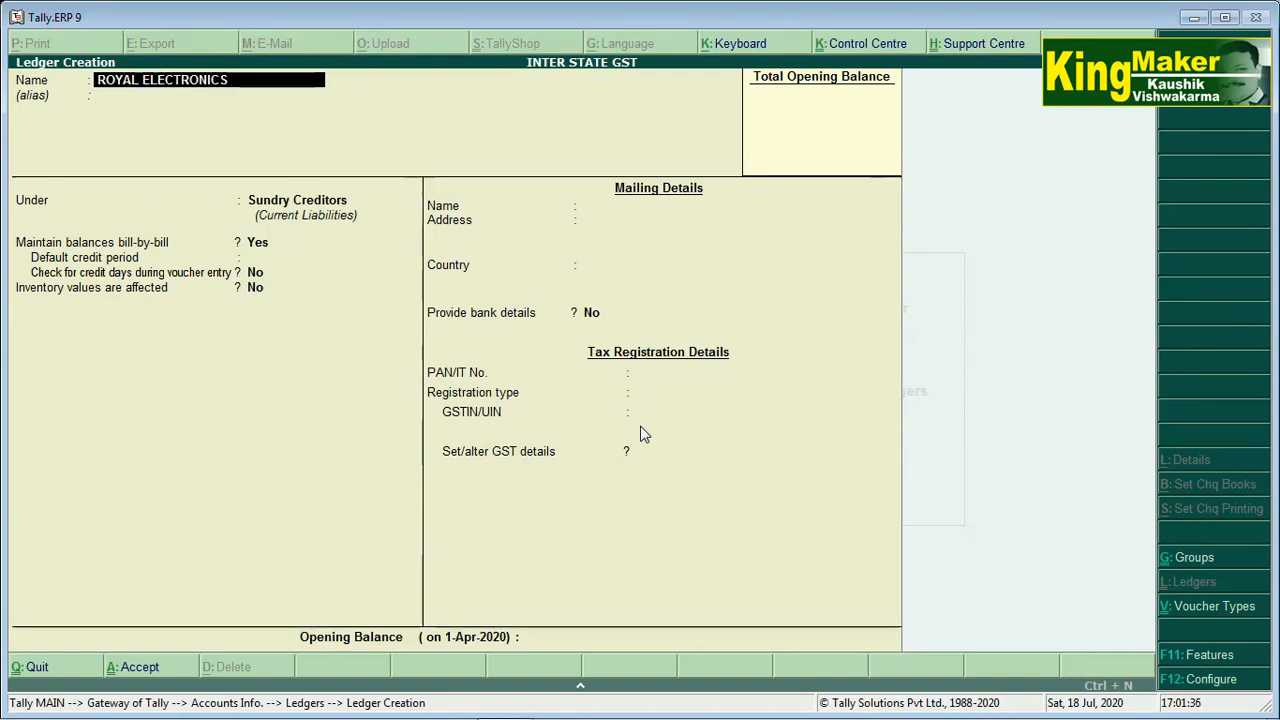
text( A/C)
key(Return)
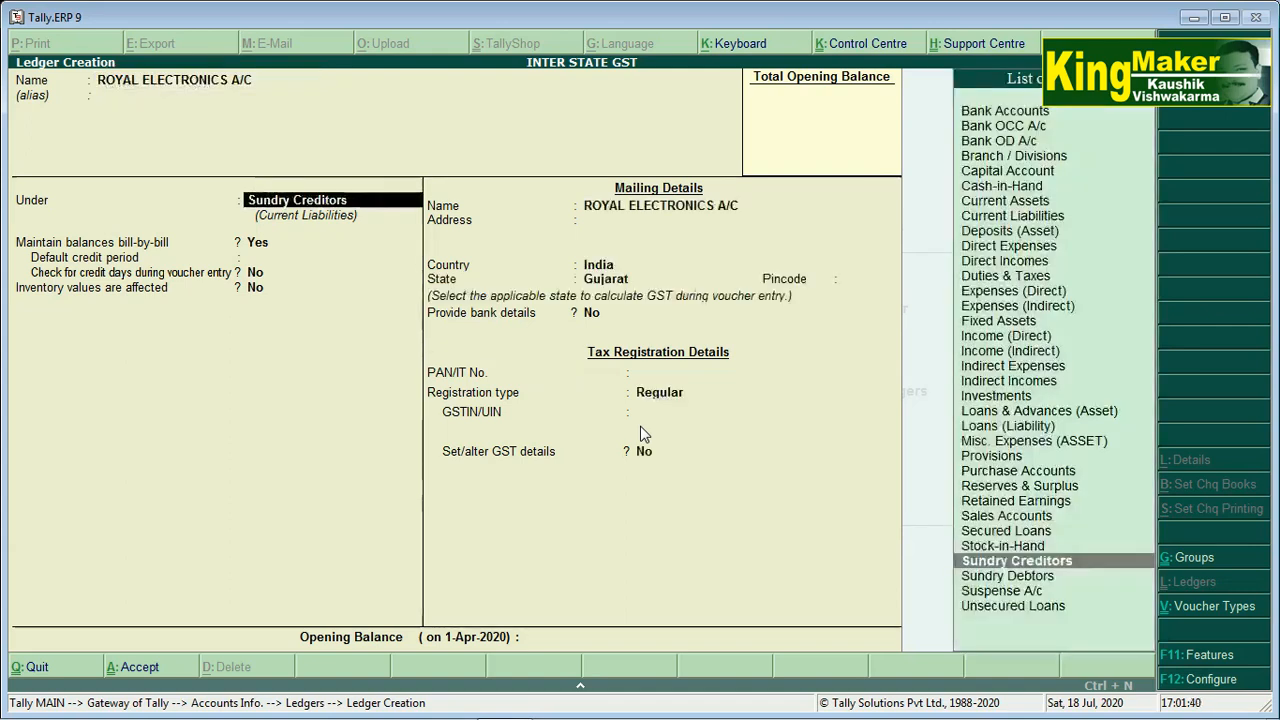
key(Return)
key(Return)
key(Return)
key(Return)
key(Return)
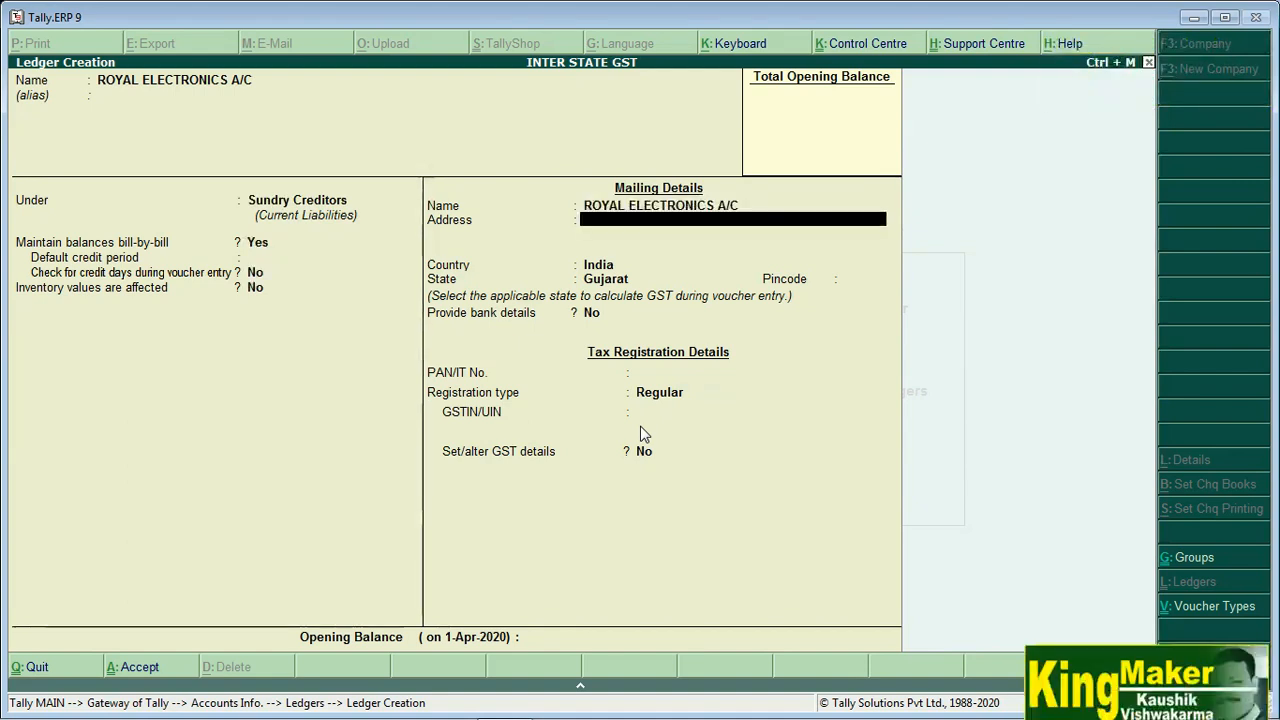
key(Return)
key(Return)
key(Return)
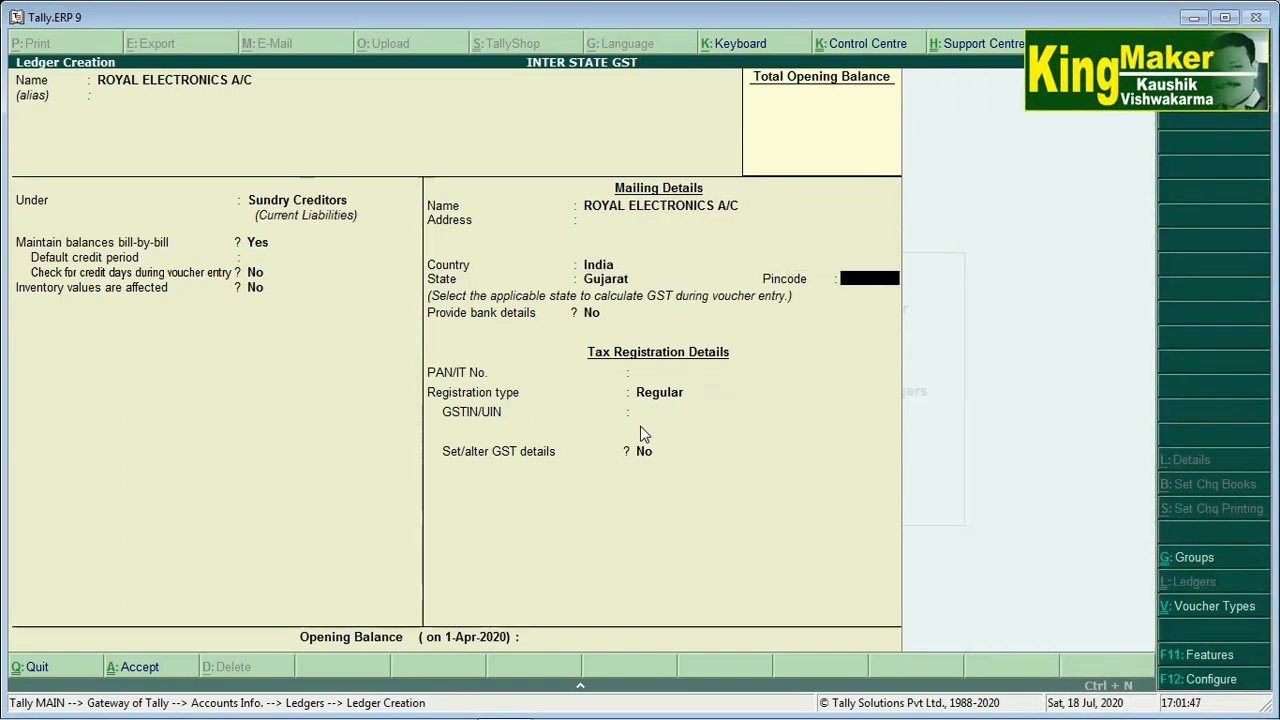
Set state Maharashtra and registration type Regular, leaving pincode, PAN and GSTIN blank
key(BackSpace)
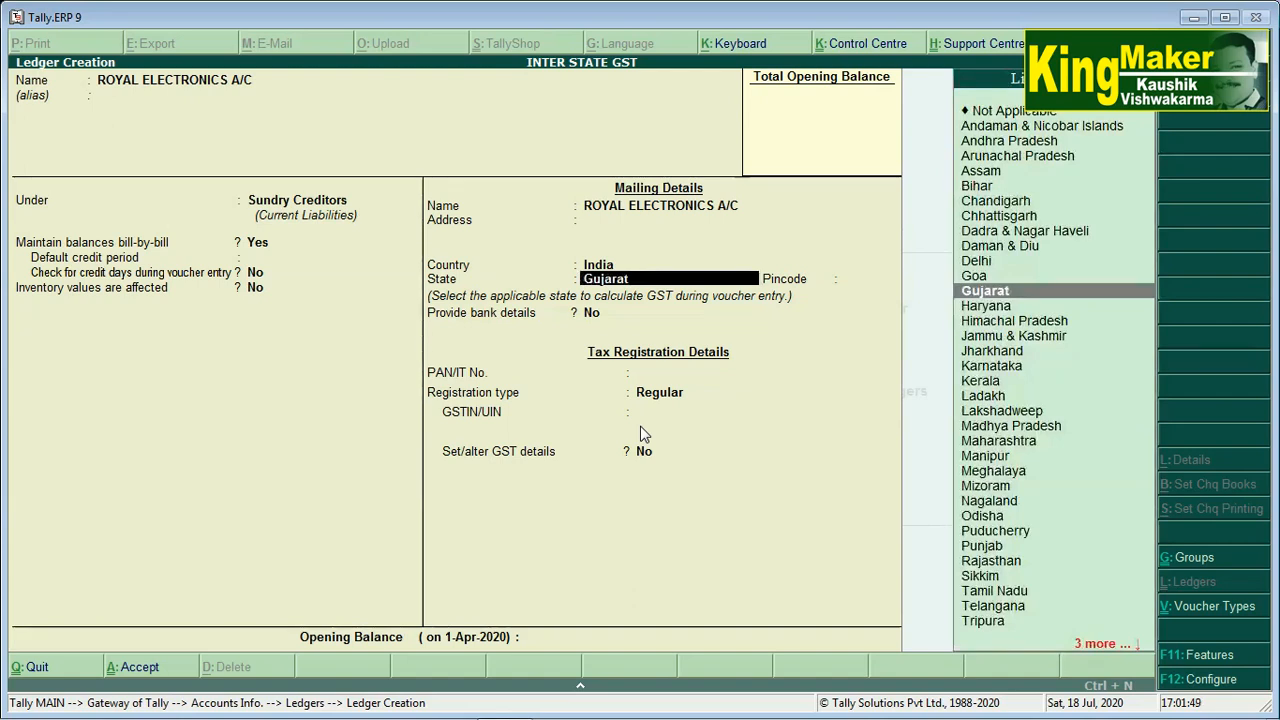
text(mah)
key(Return)
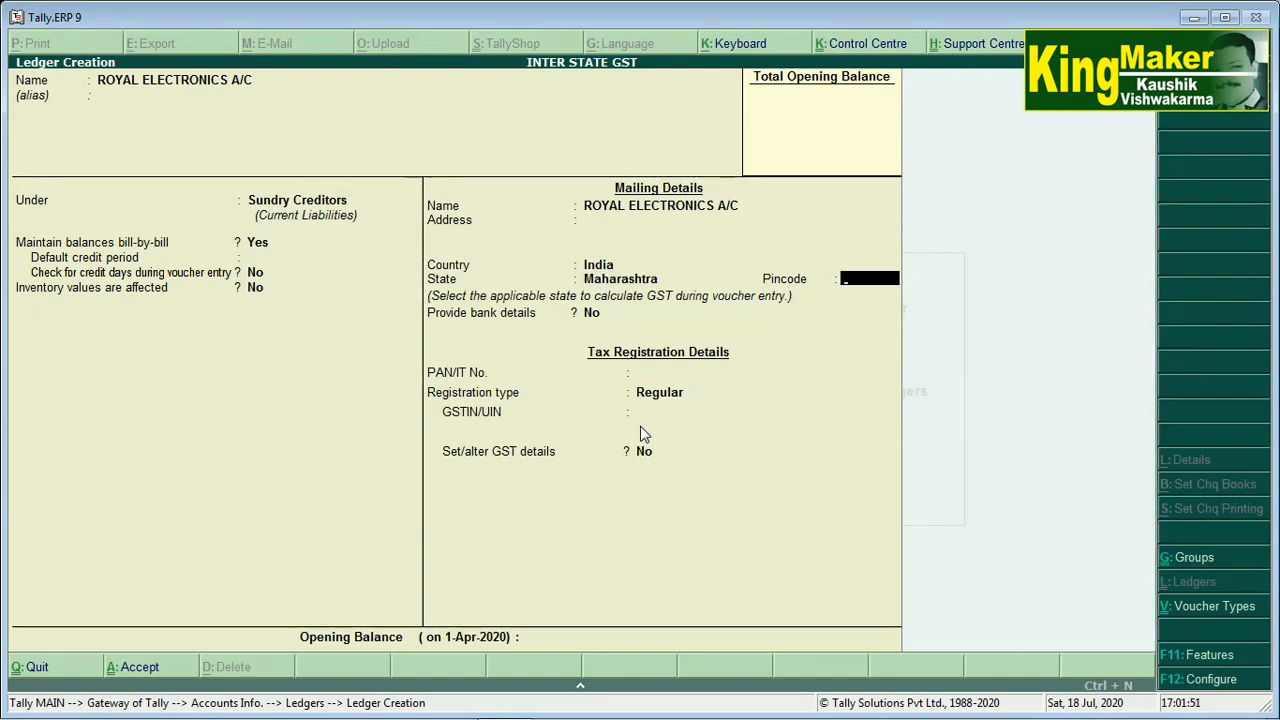
key(Return)
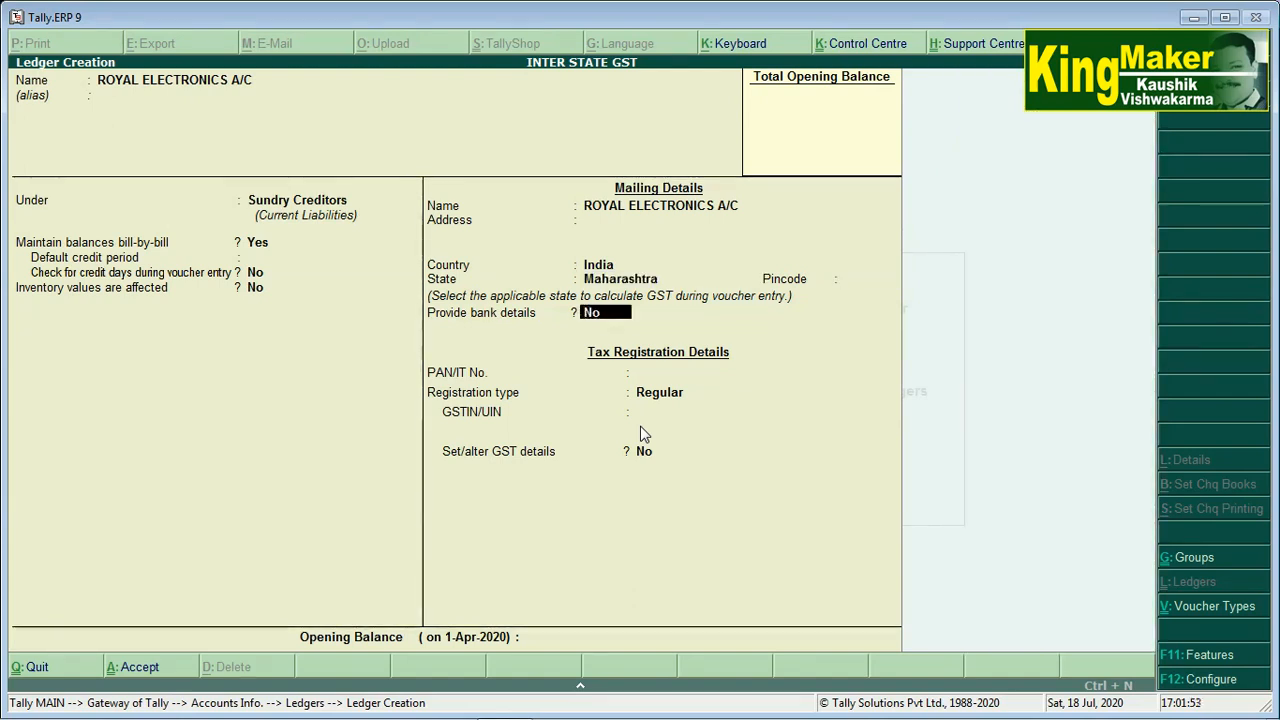
key(Return)
key(Return)
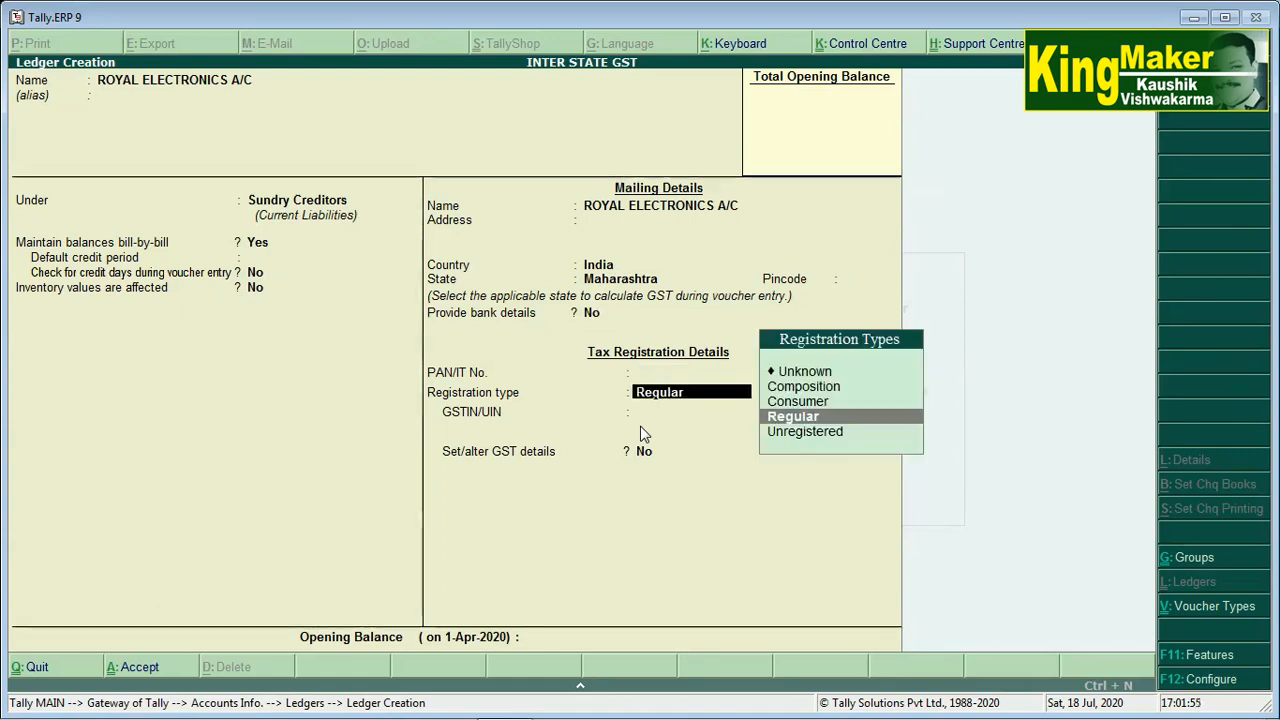
key(Return)
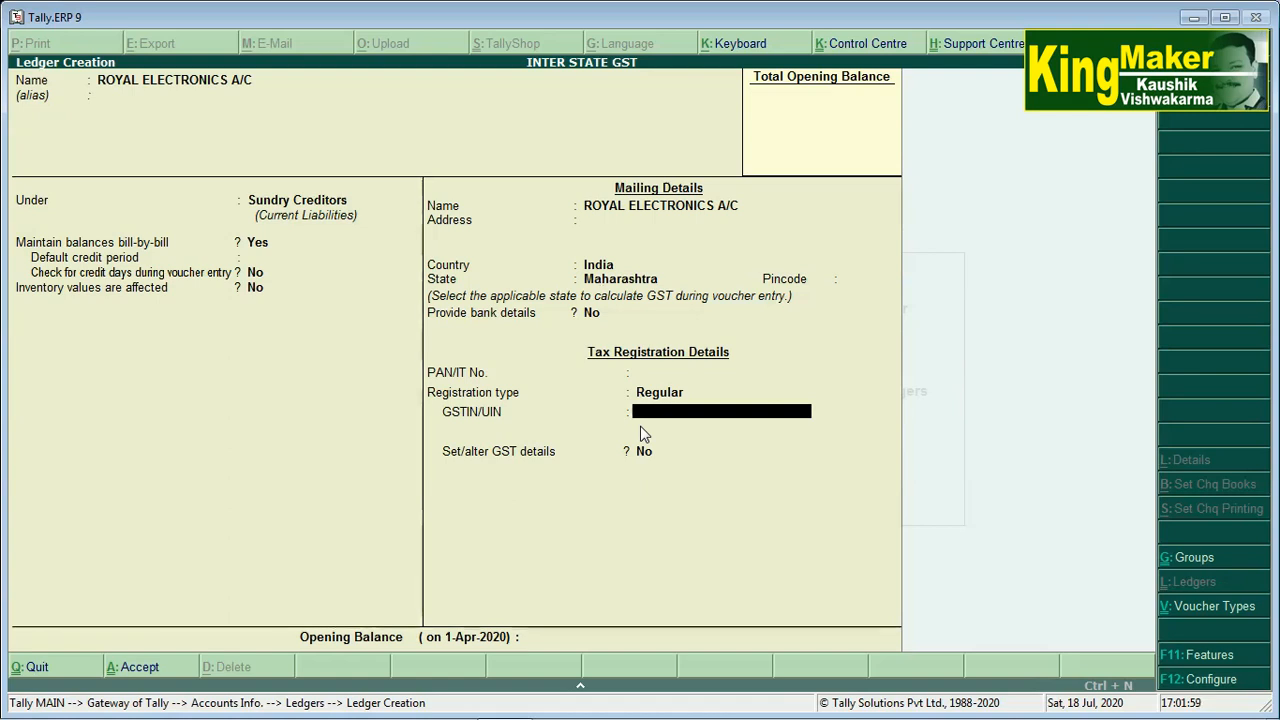
text(Y)
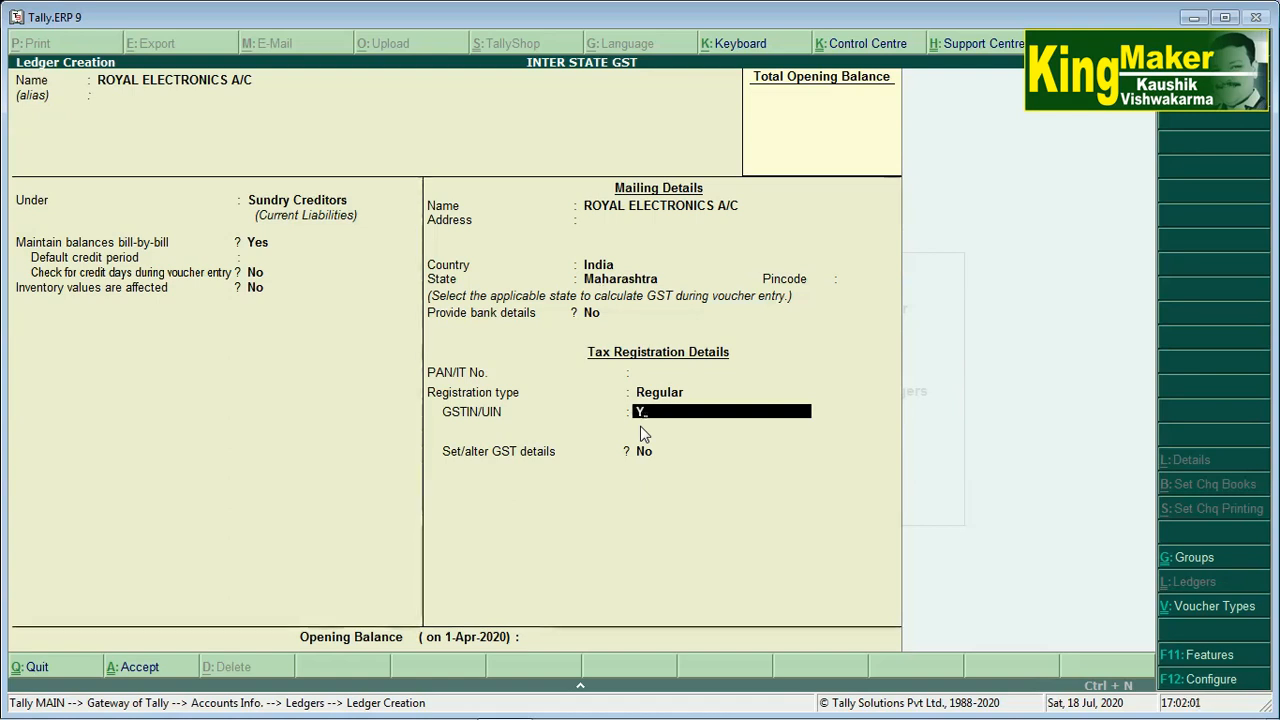
key(BackSpace)
key(Return)
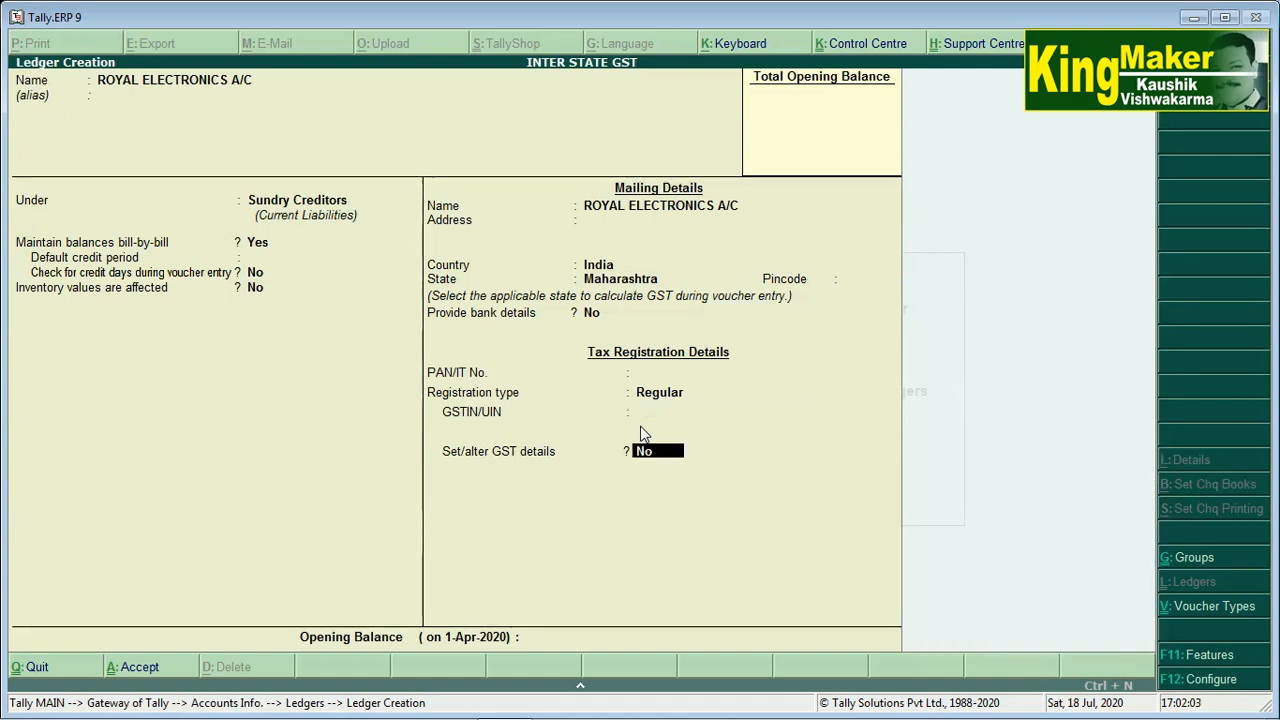
Enable GST details, keep Regular registration with blank GSTIN, and confirm the ledger
text(y)
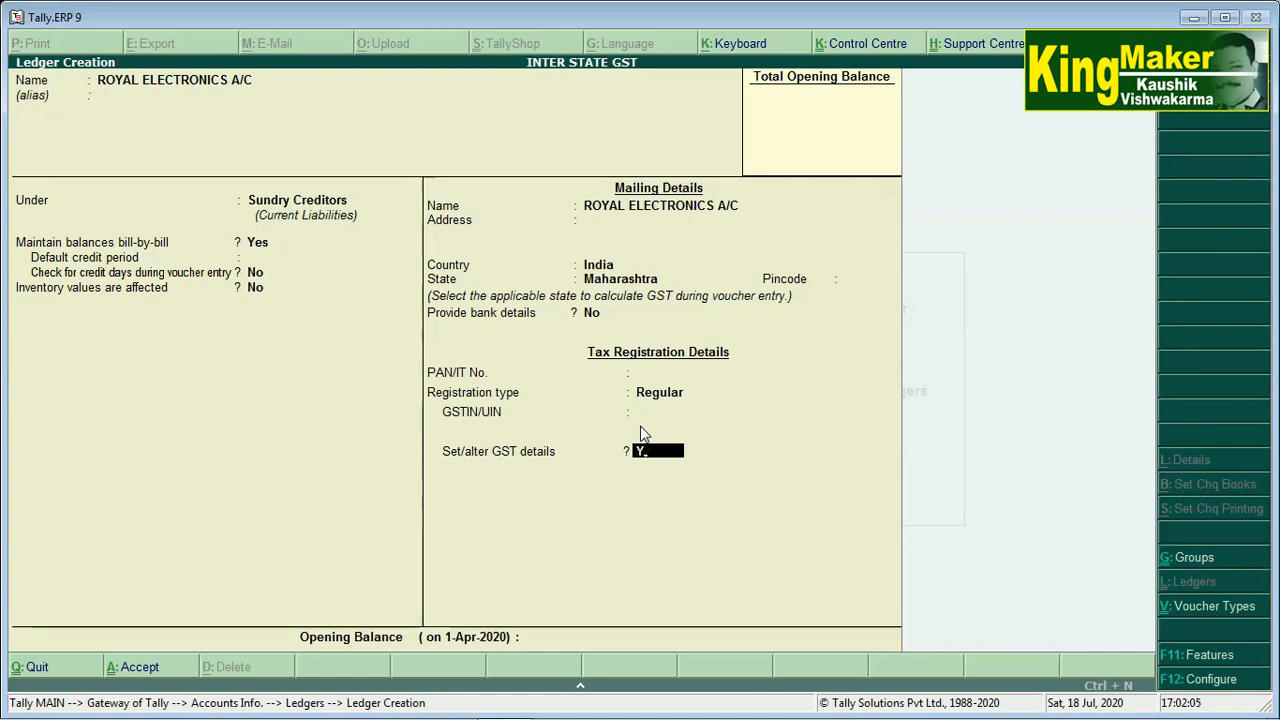
key(Return)
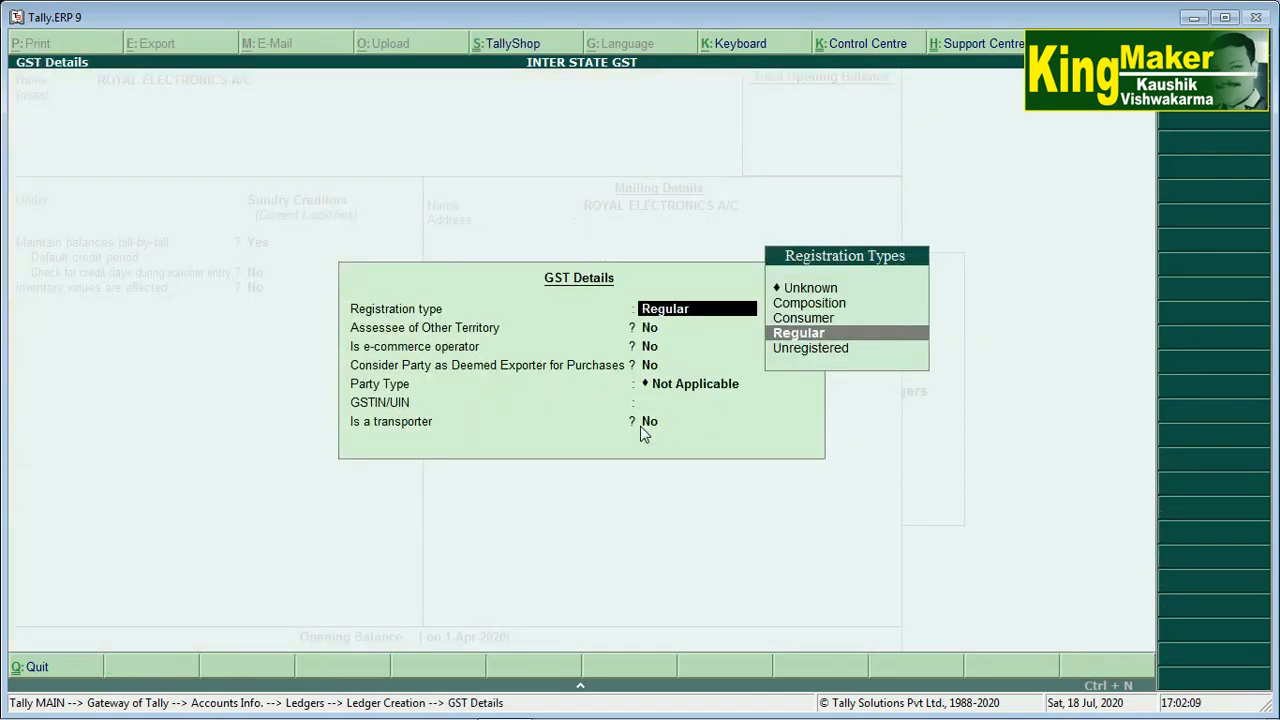
key(Return)
key(Return)
key(Return)
key(Return)
key(Return)
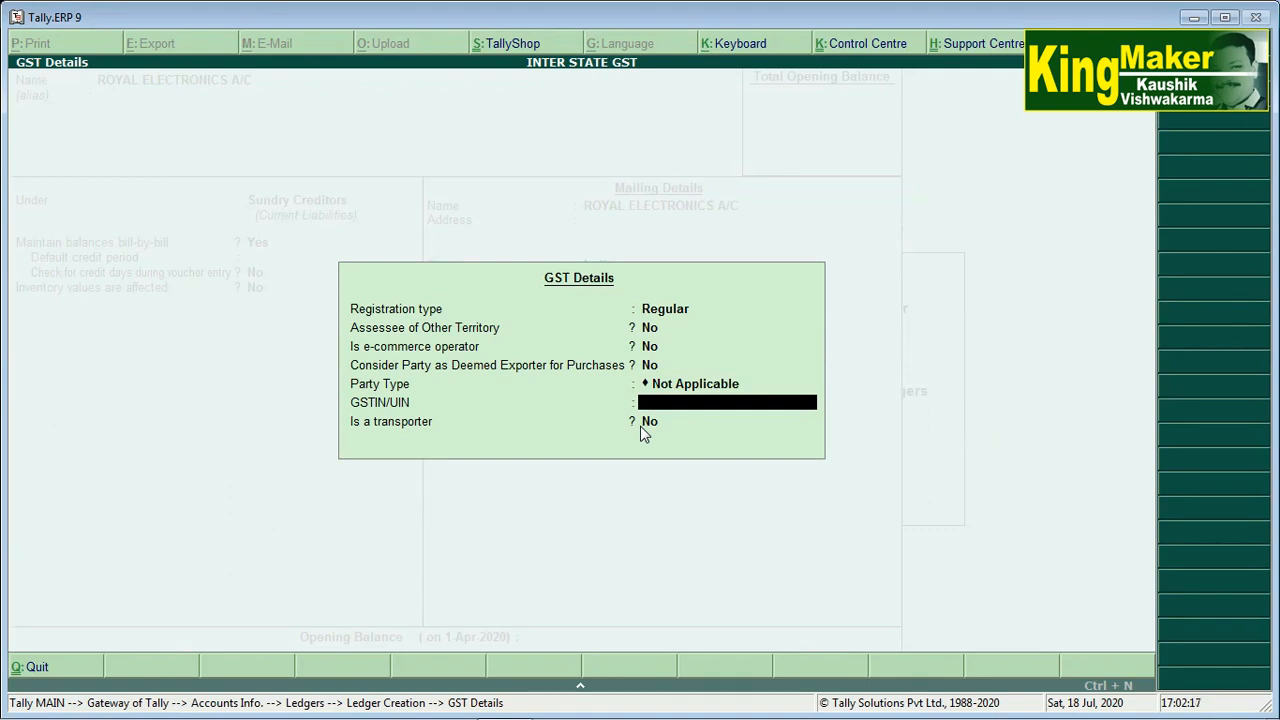
key(Return)
key(Return)
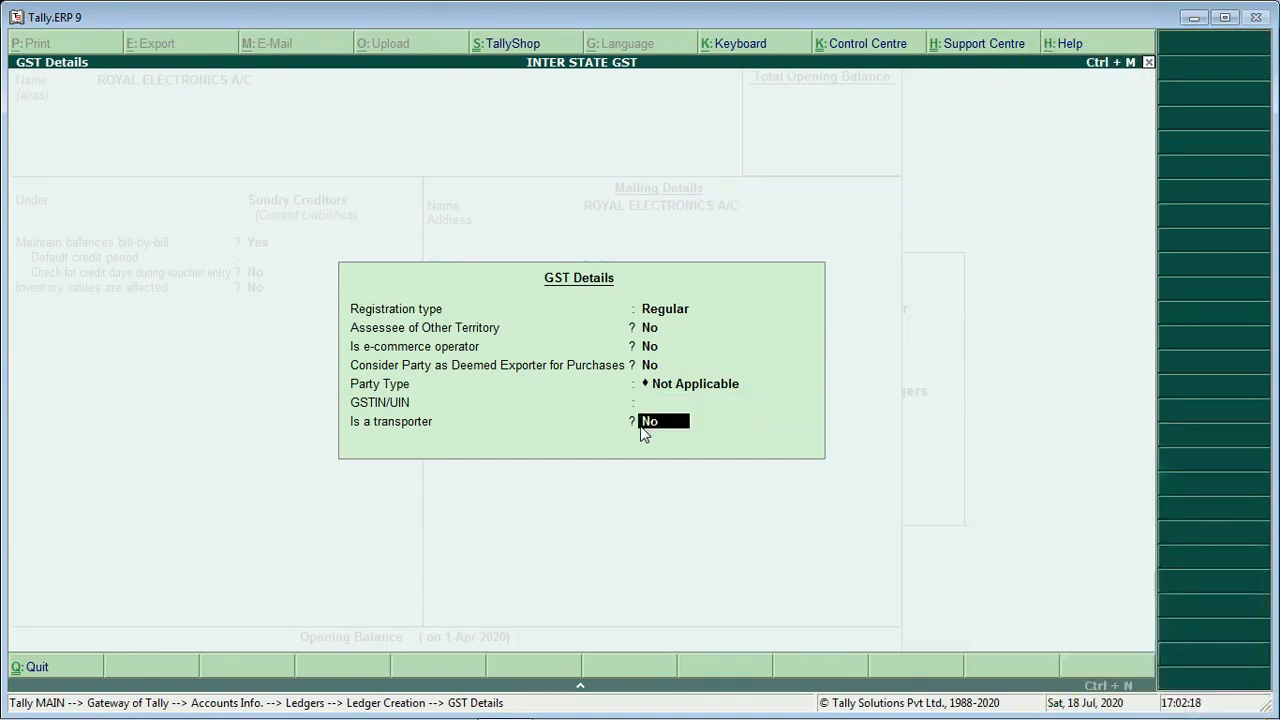
key(Return)
key(Return)
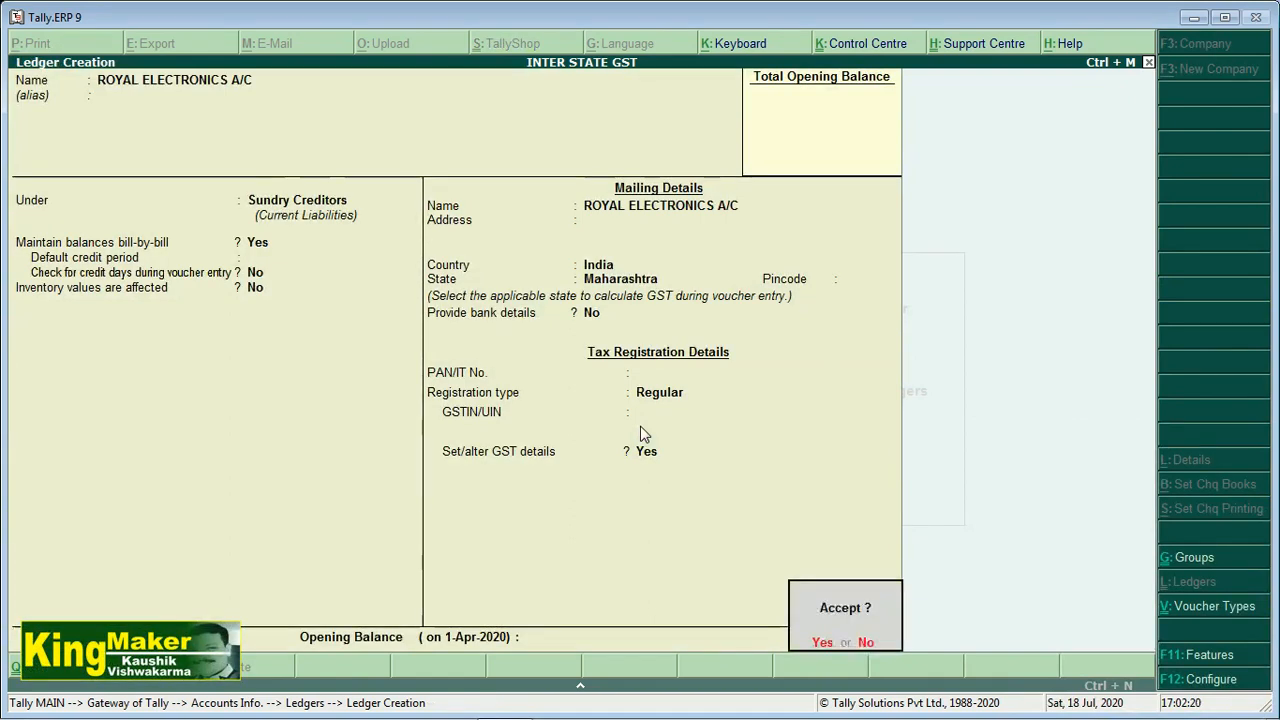
key(Return)
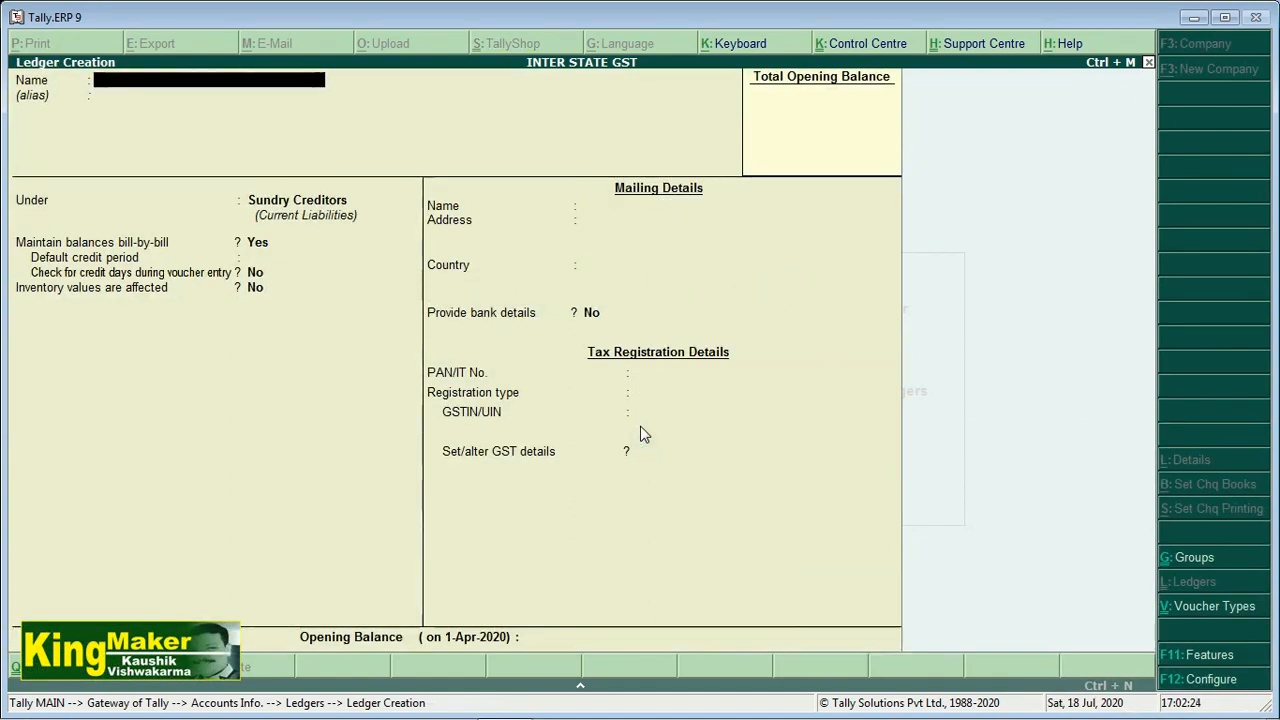
Enter the ledger name IGST (INTEGRETED TAX)@ 28% A/C
text(IGST)
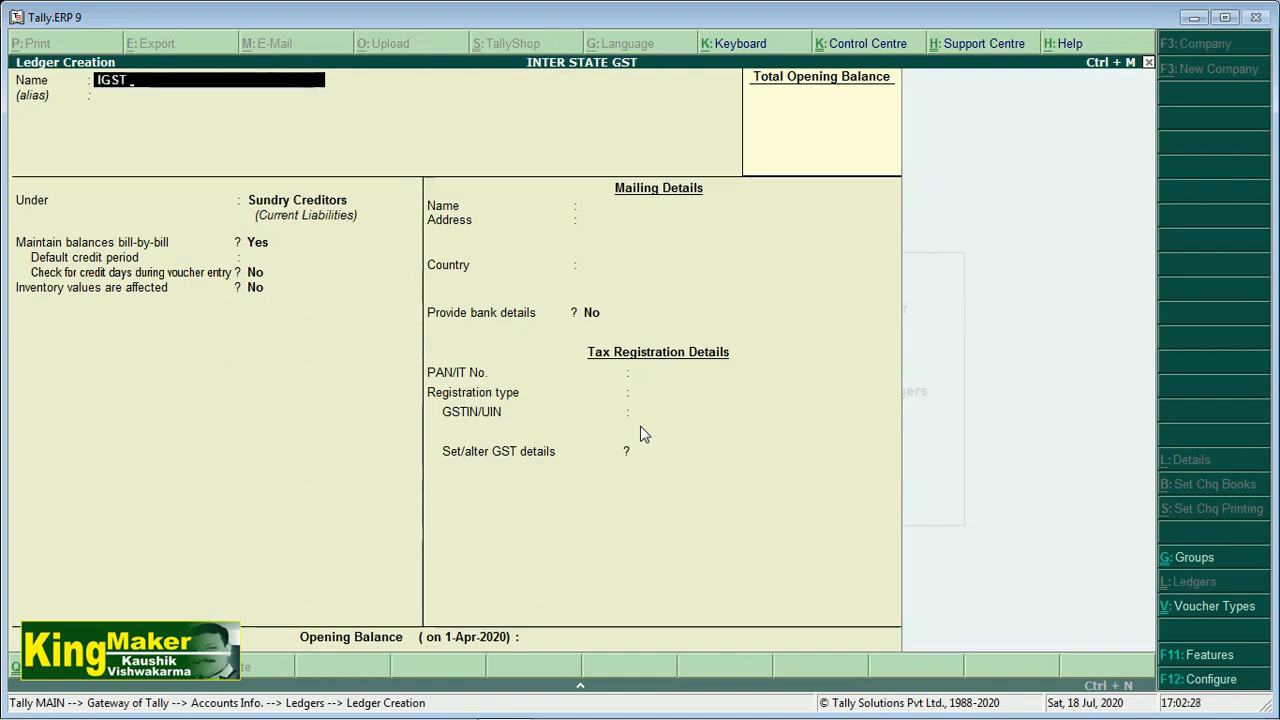
text( (IN)
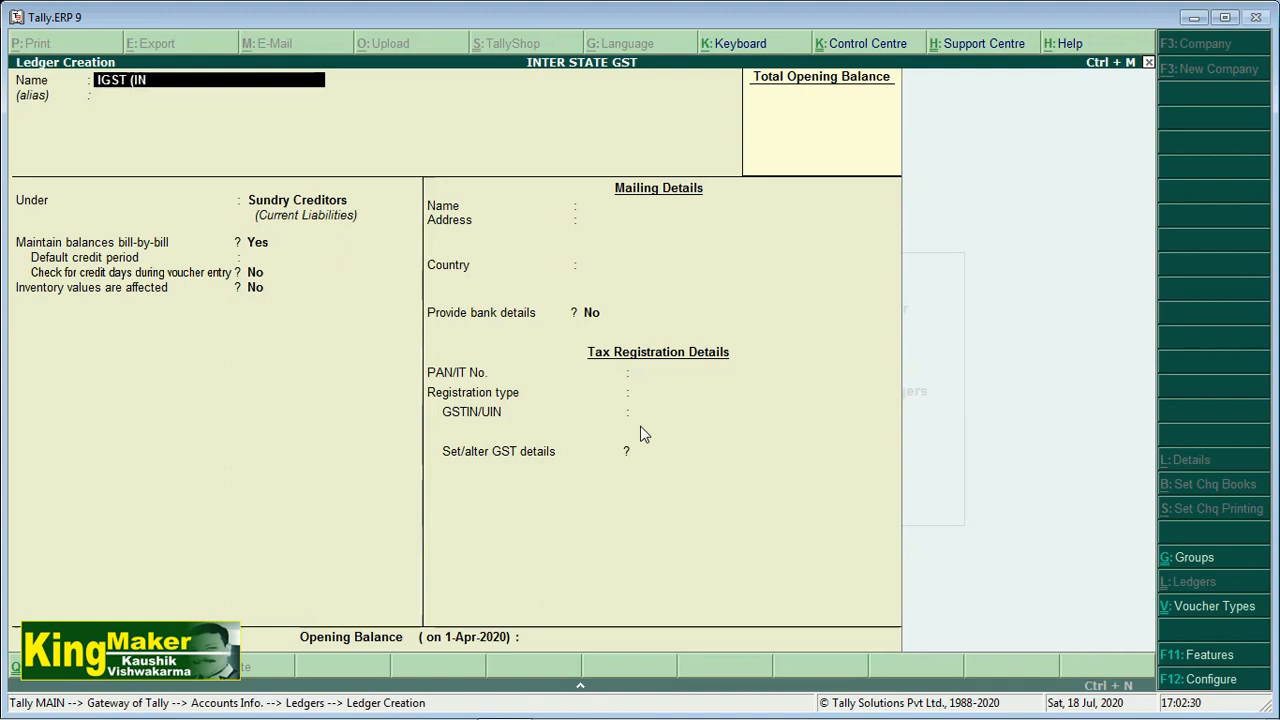
text(TERGRE)
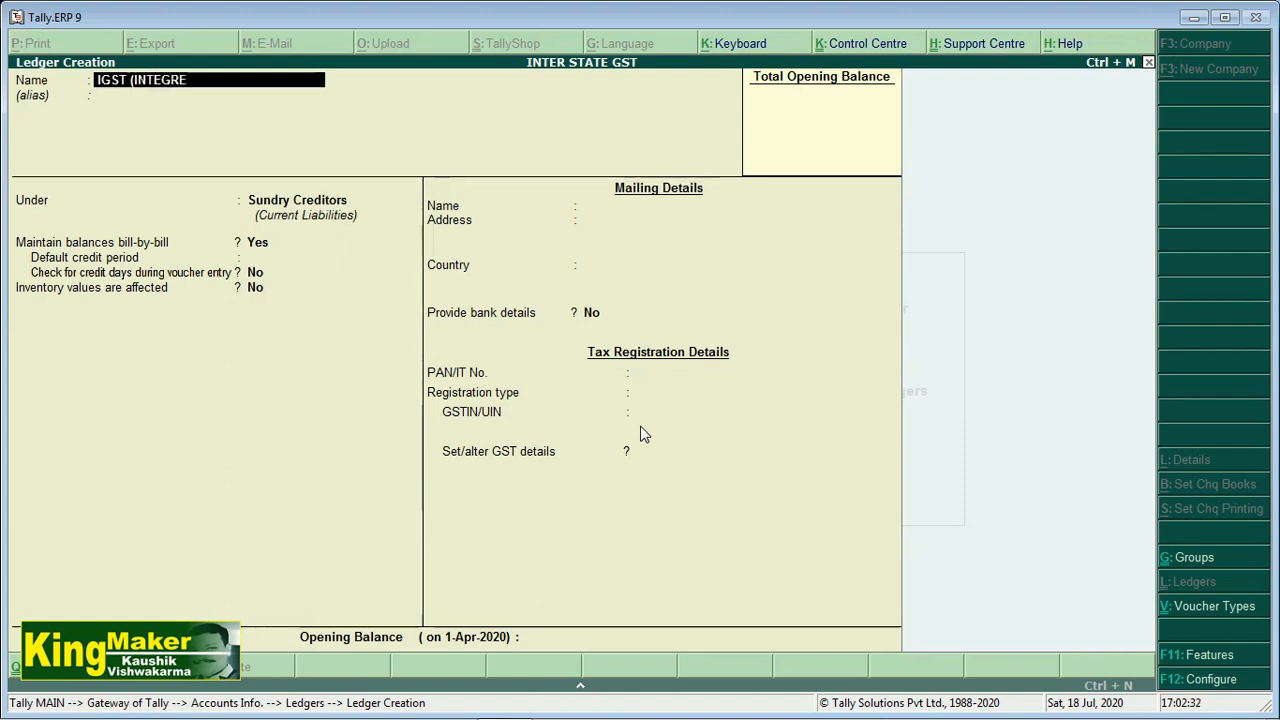
text(TED TAX)
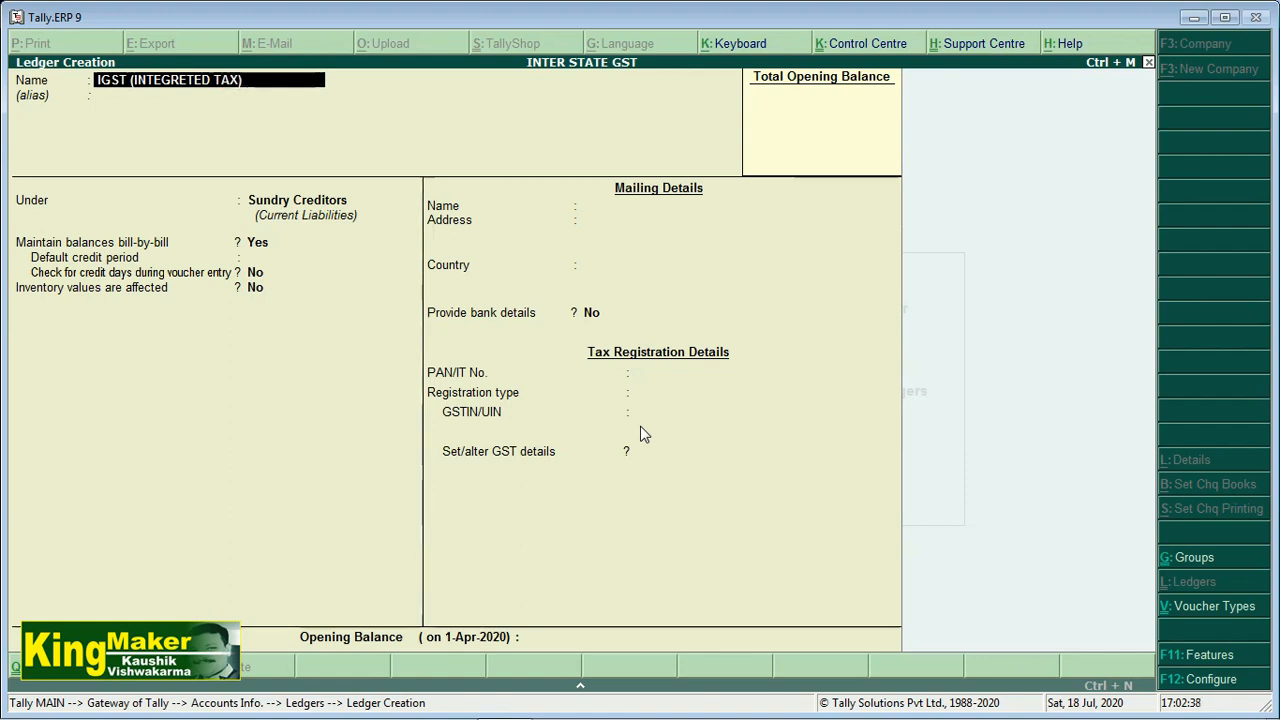
text()@ 28)
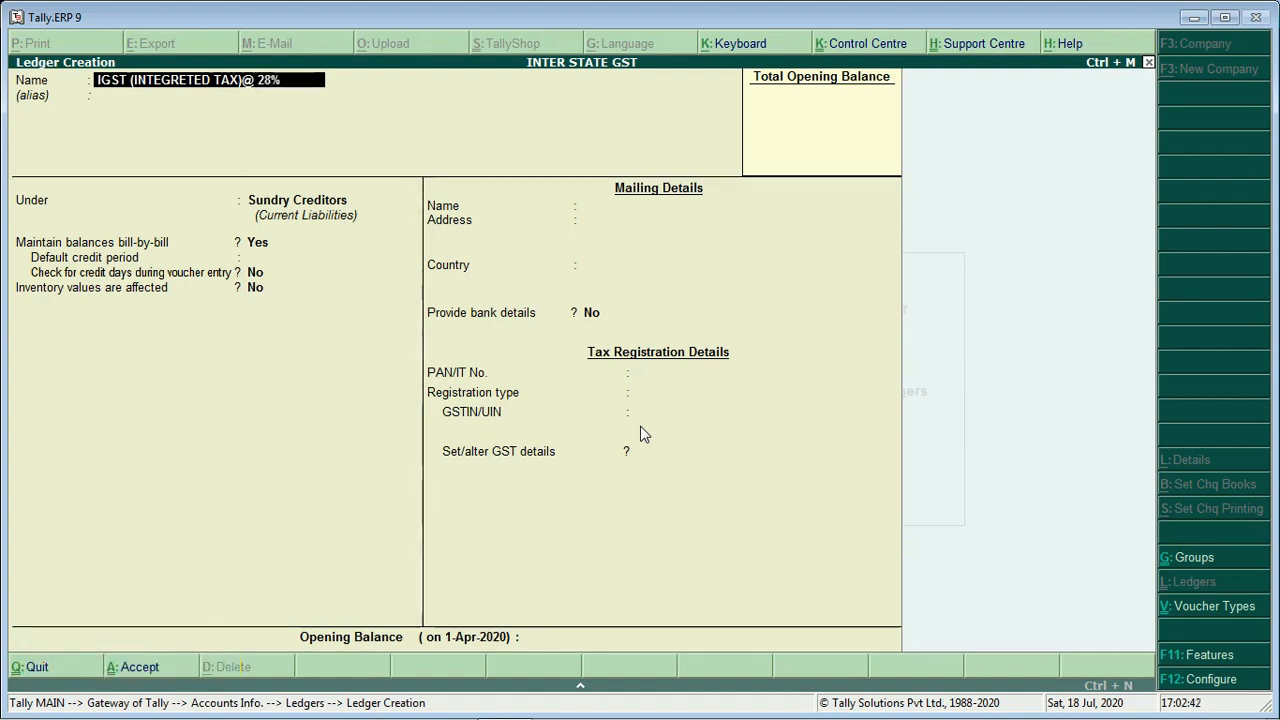
text(% A/C)
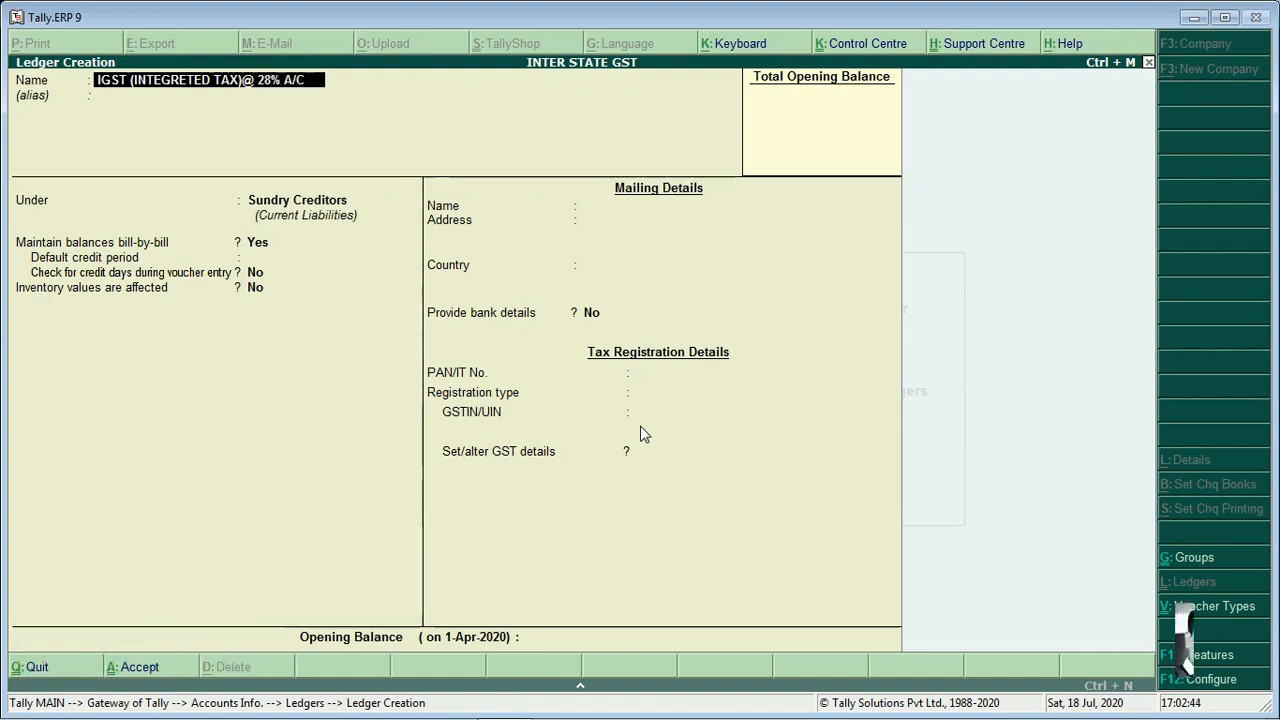
key(Return)
key(Return)
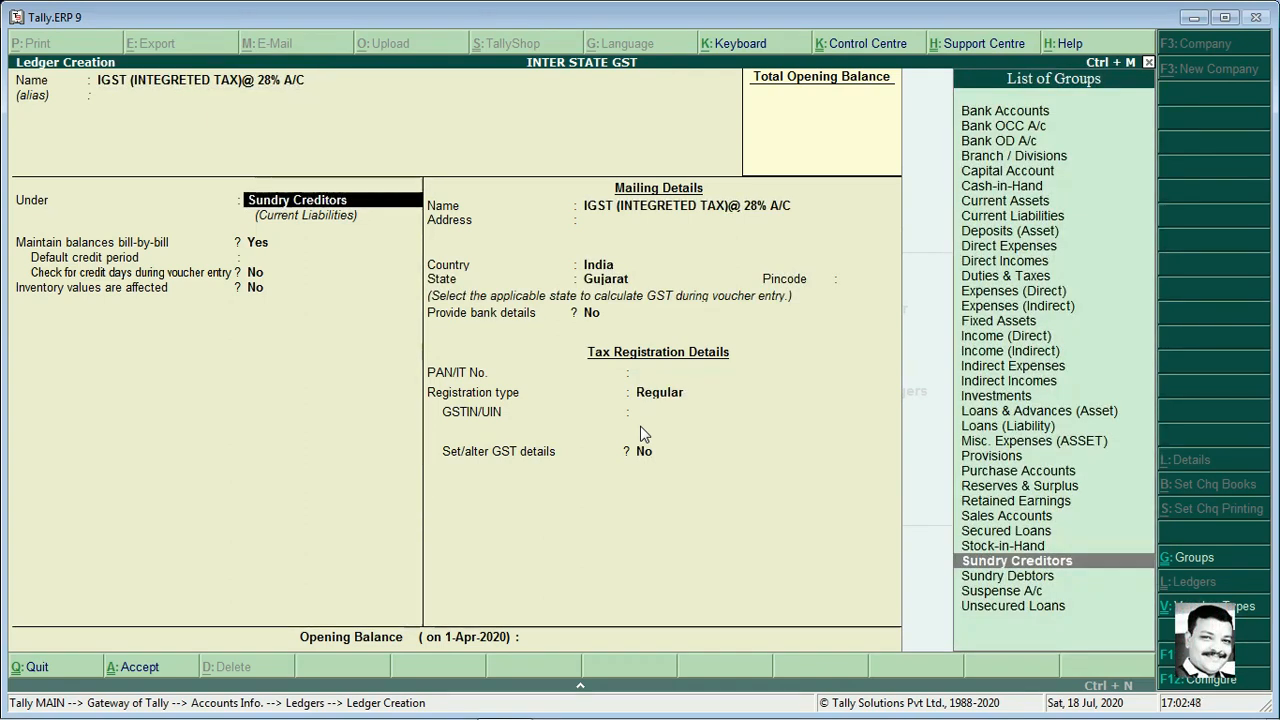
Place the ledger under Duties & Taxes with GST as the type of duty
text(D)
key(Down)
key(Down)
key(Down)
key(Return)
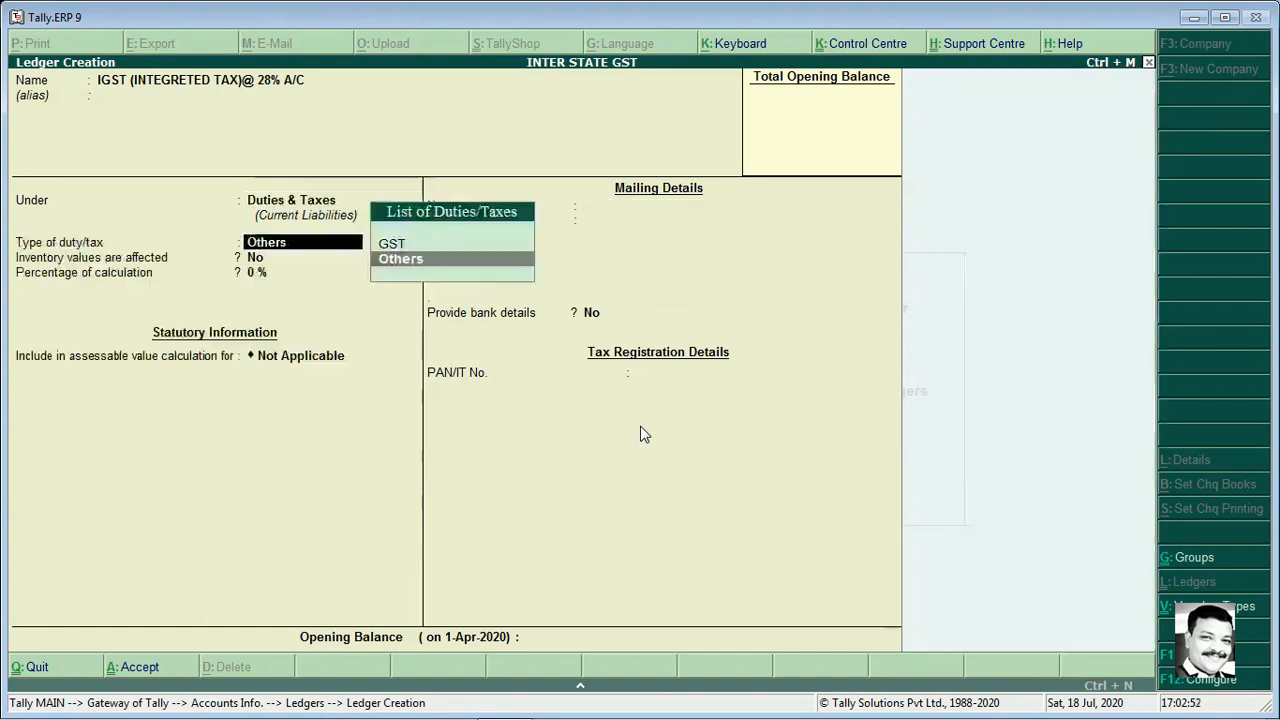
key(Up)
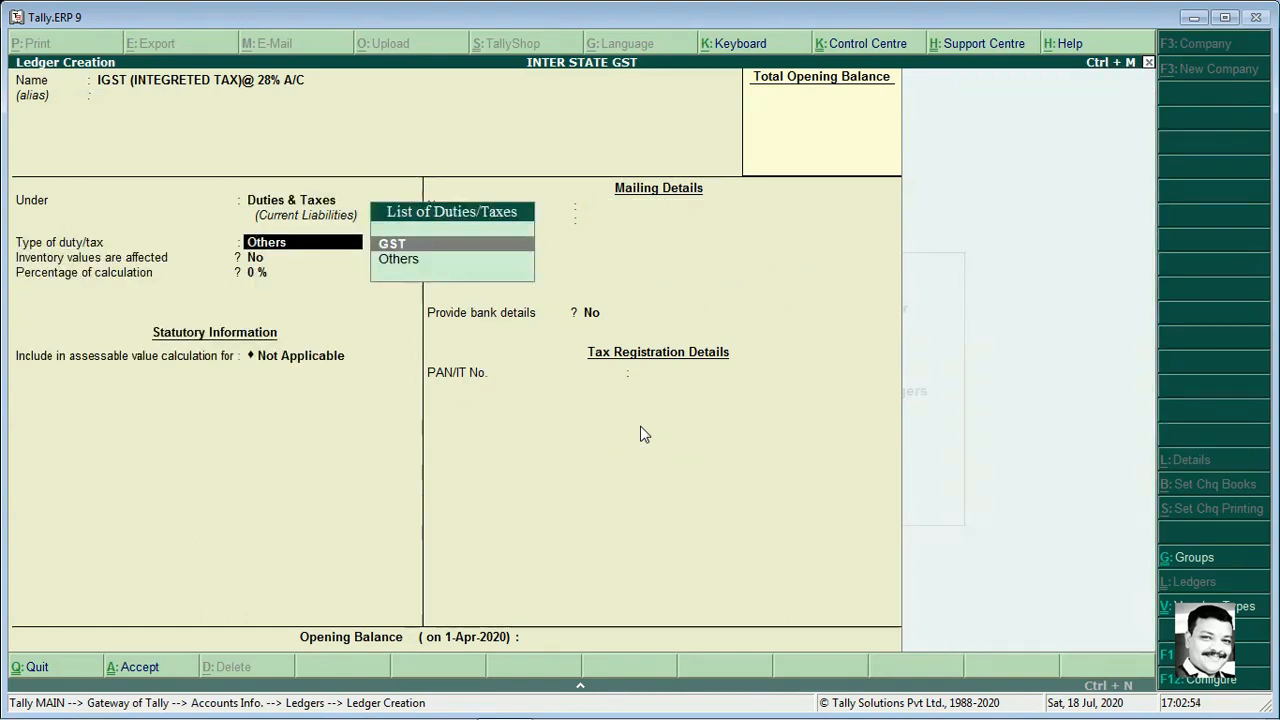
key(Return)
Set tax type Integrated Tax at 28% with rounding Not Applicable, and finish the ledger
key(Down)
key(Down)
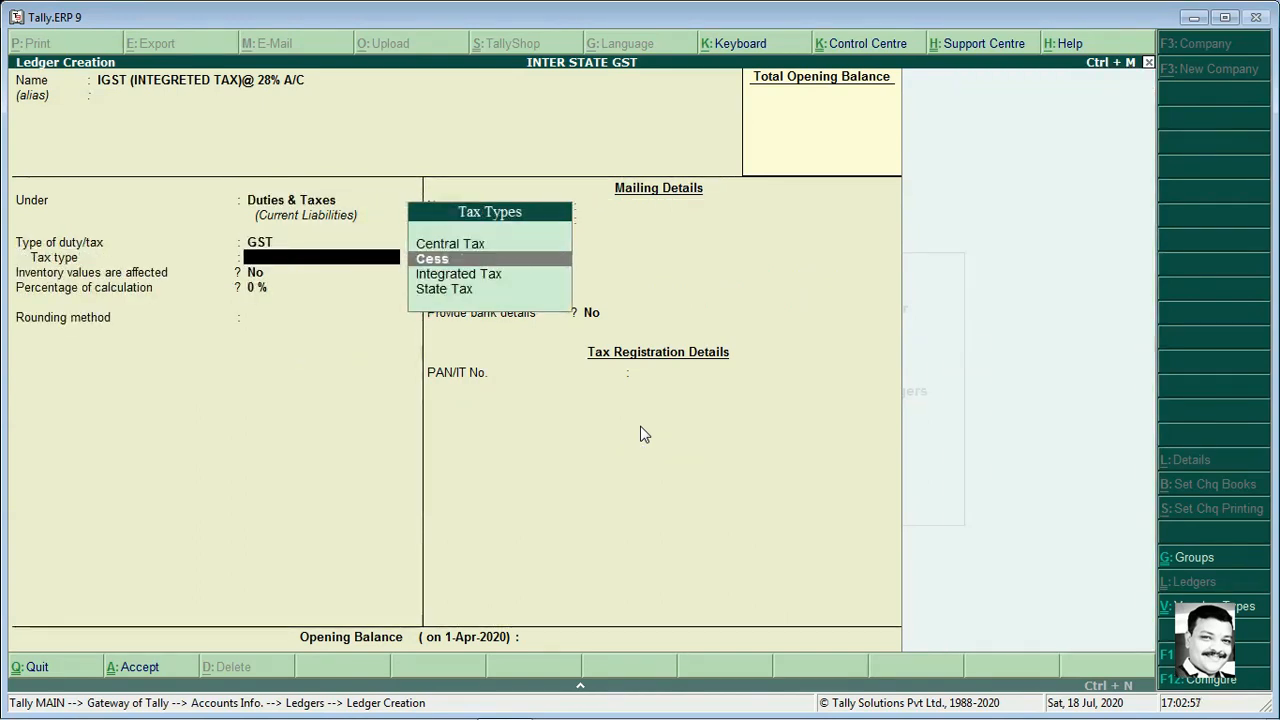
key(Return)
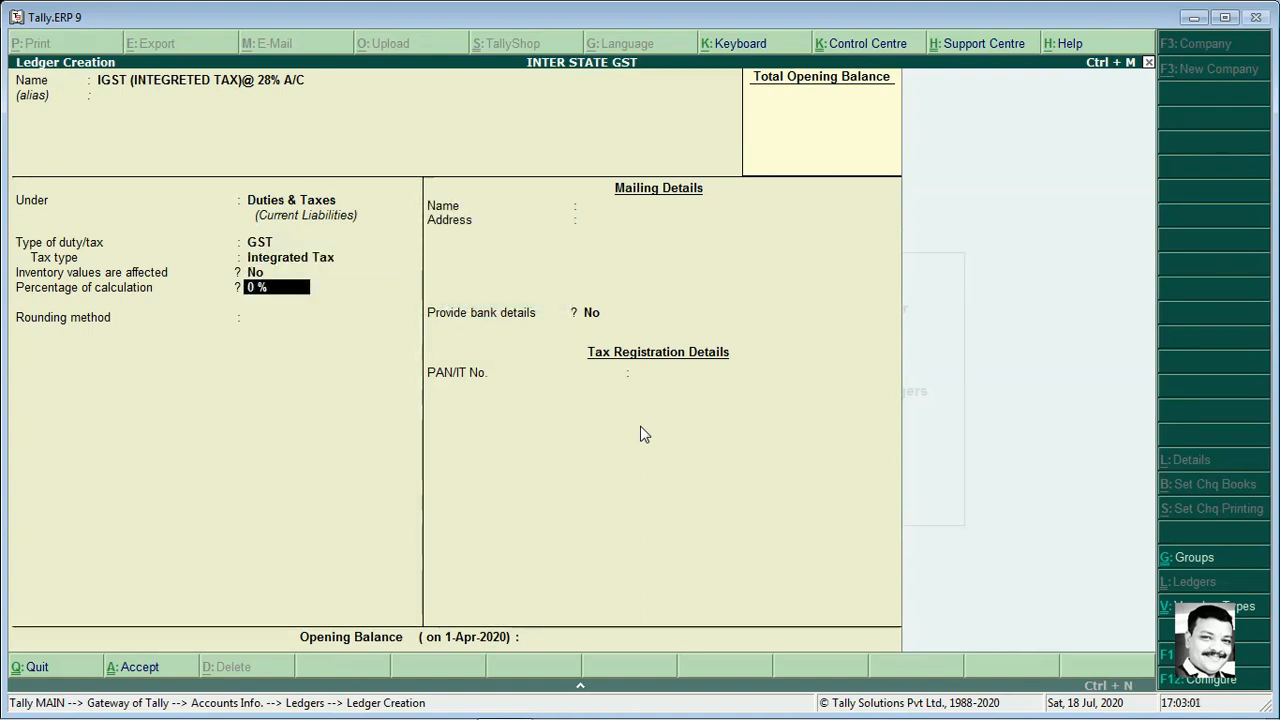
text(28)
key(Return)
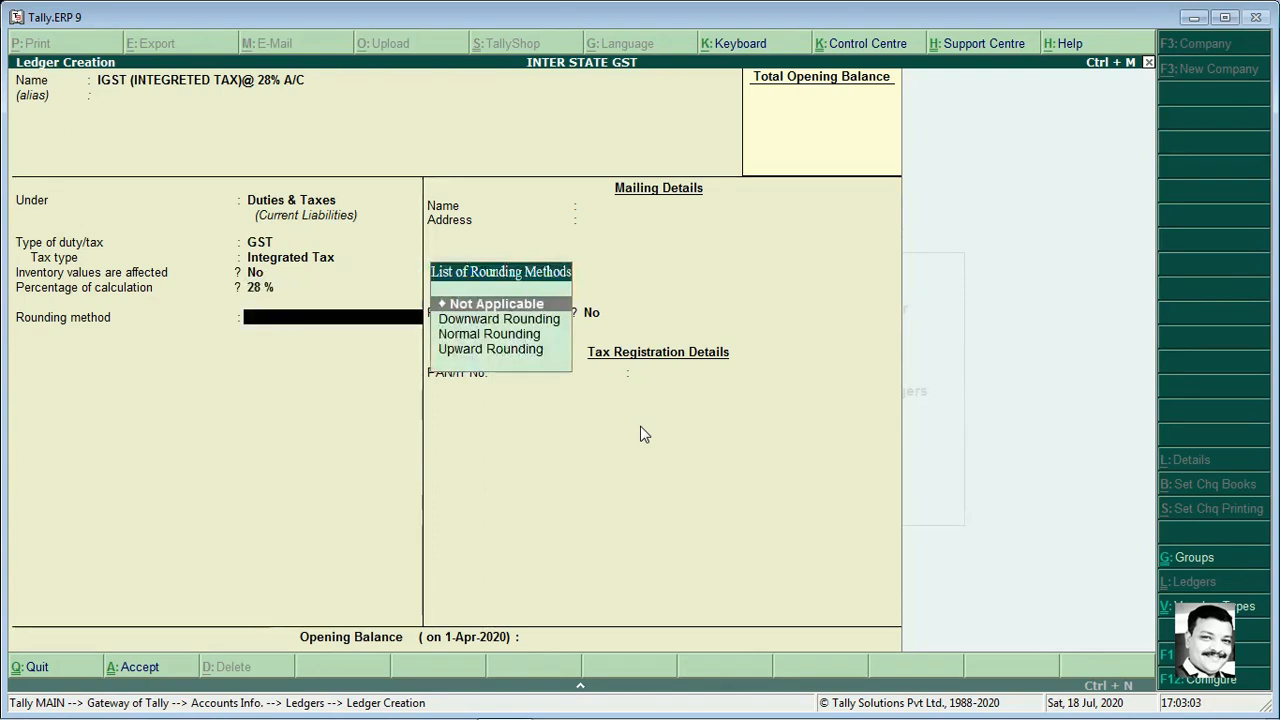
key(Return)
key(Return)
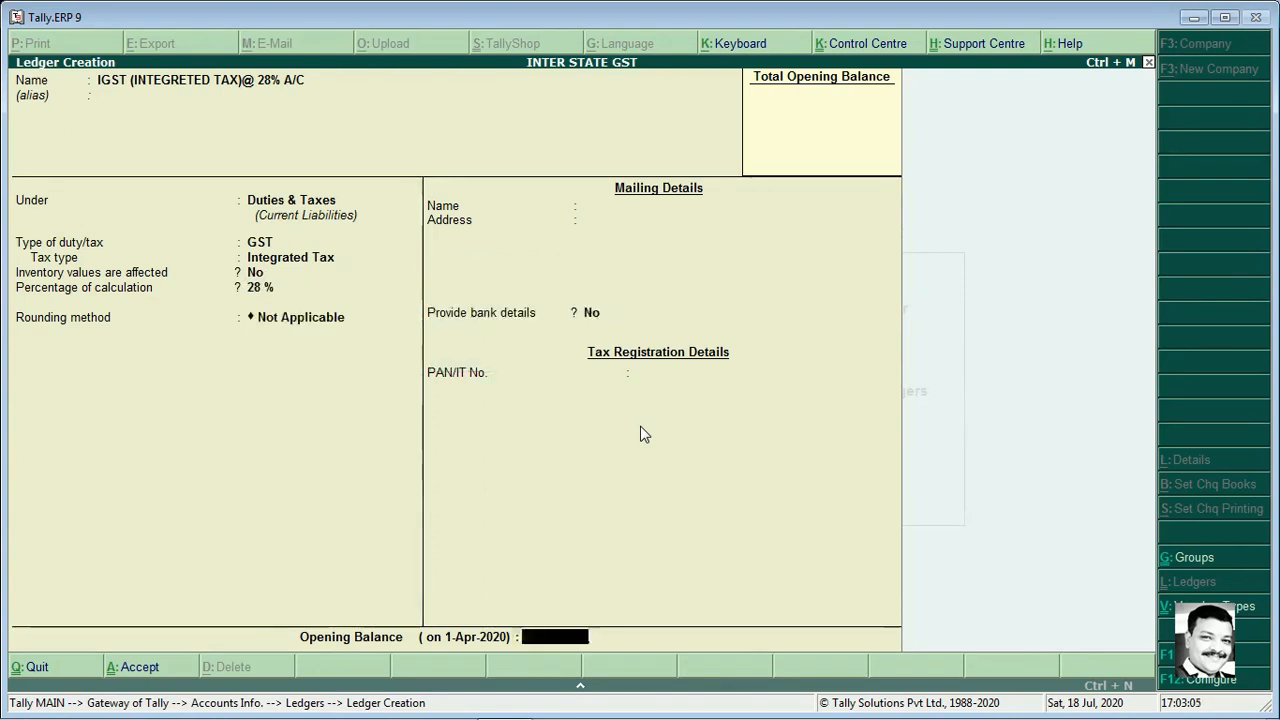
key(Return)
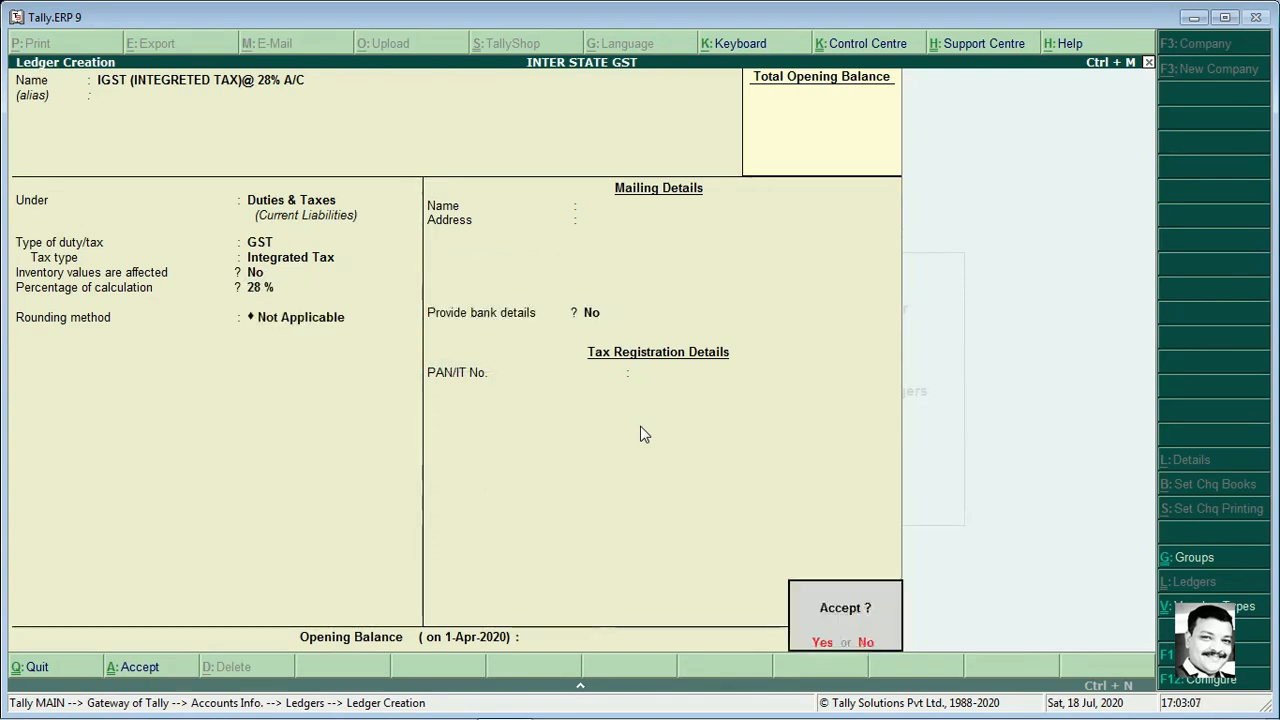
key(Return)
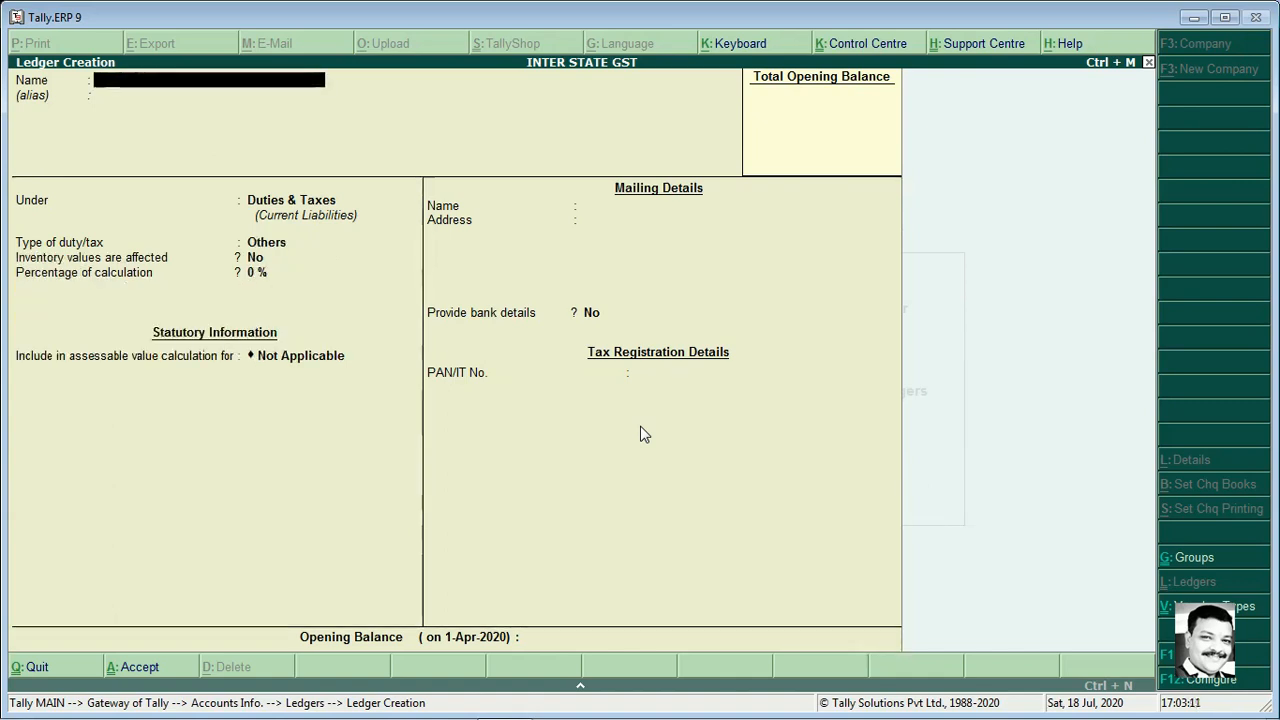
text(PURC)
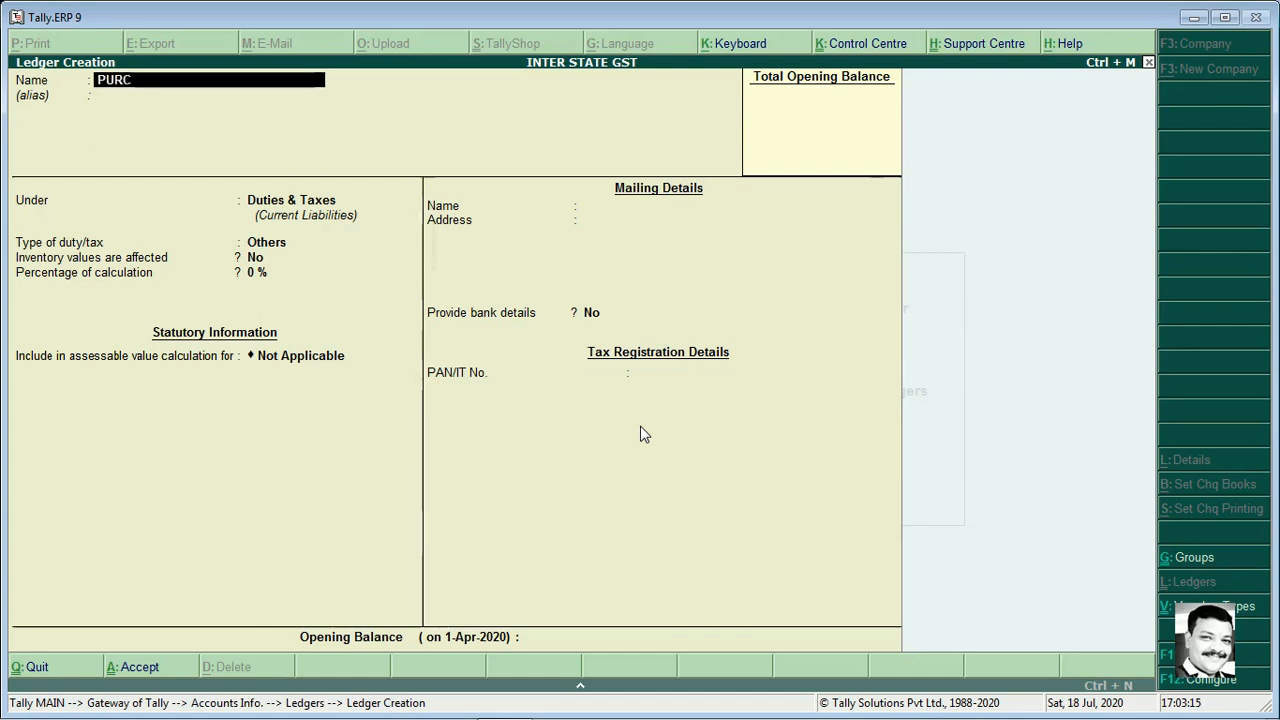
text(HASE IGST)
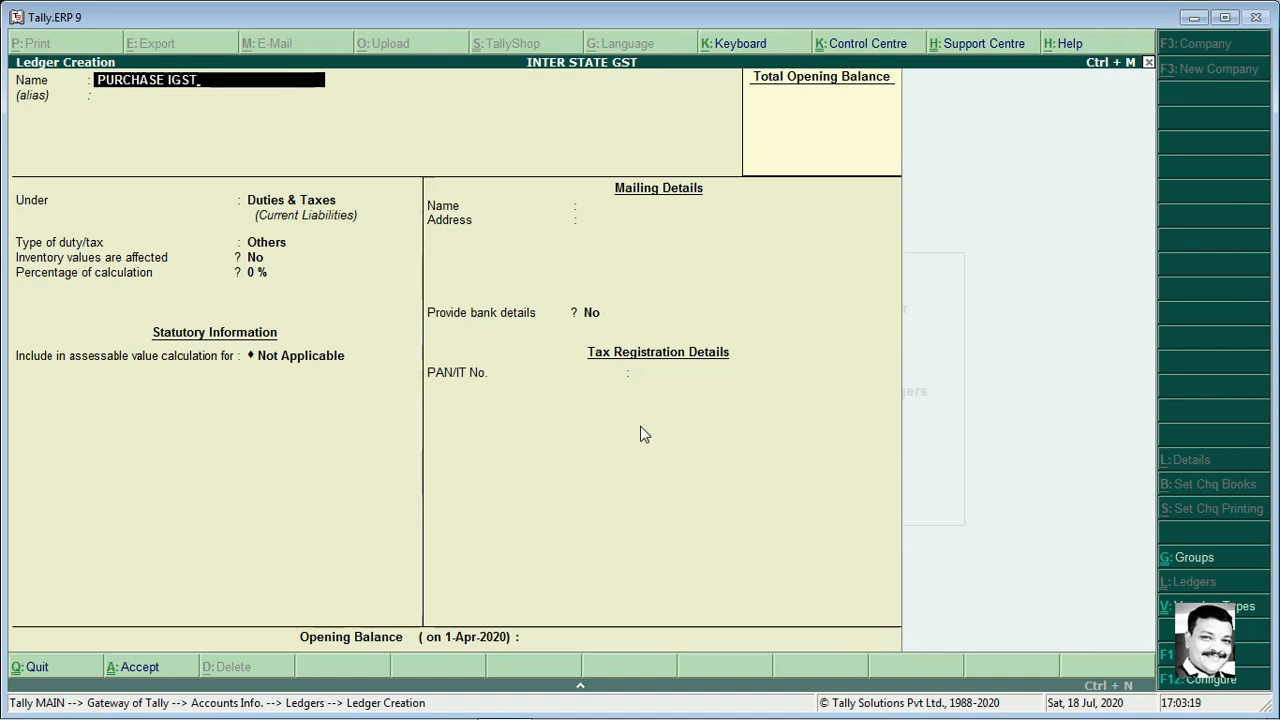
text( @)
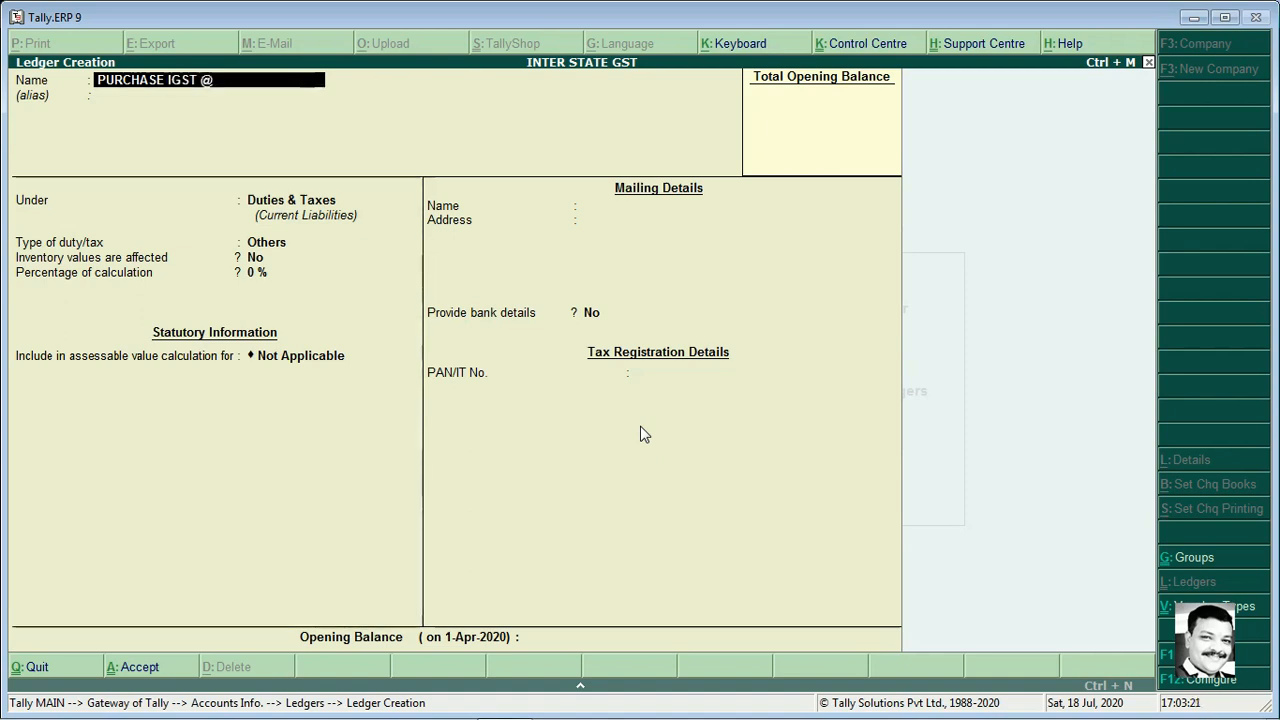
text(28% A/C)
key(Return)
key(Return)
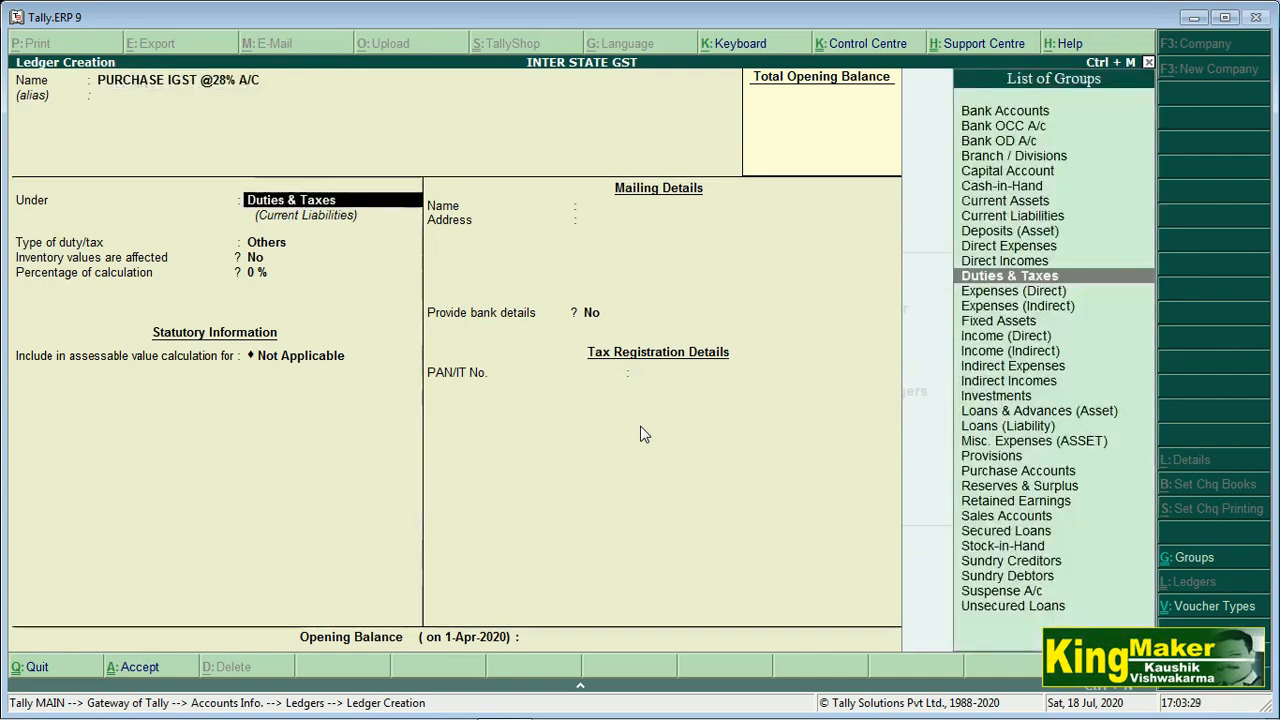
text(P)
key(Down)
key(Down)
key(Return)
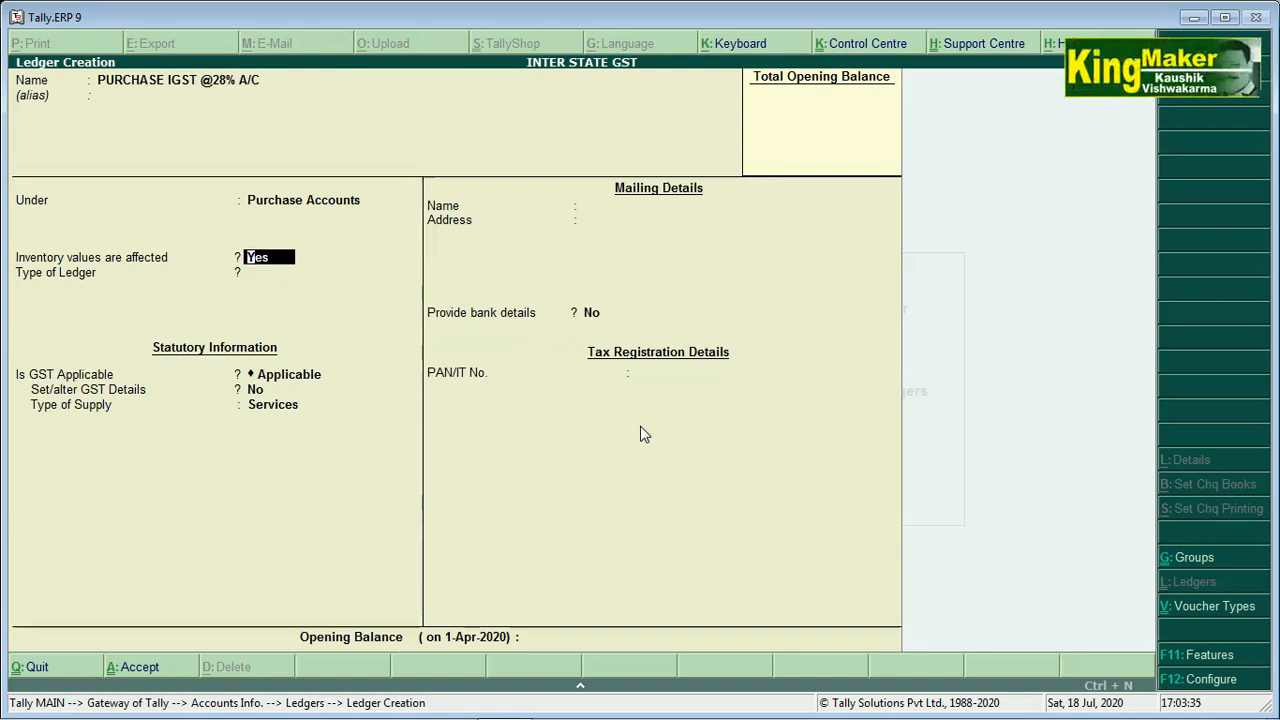
Keep inventory affected and GST applicable, set supply type to Goods, and finish the ledger
key(Return)
key(Return)
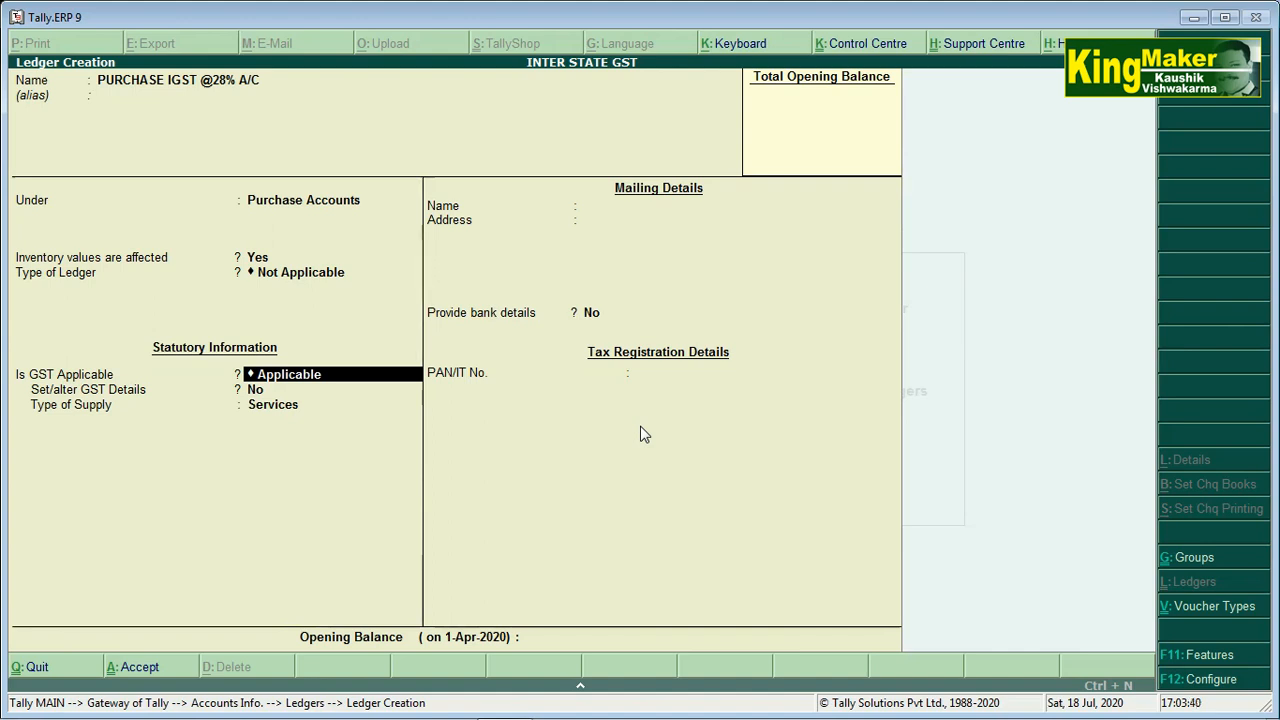
key(Return)
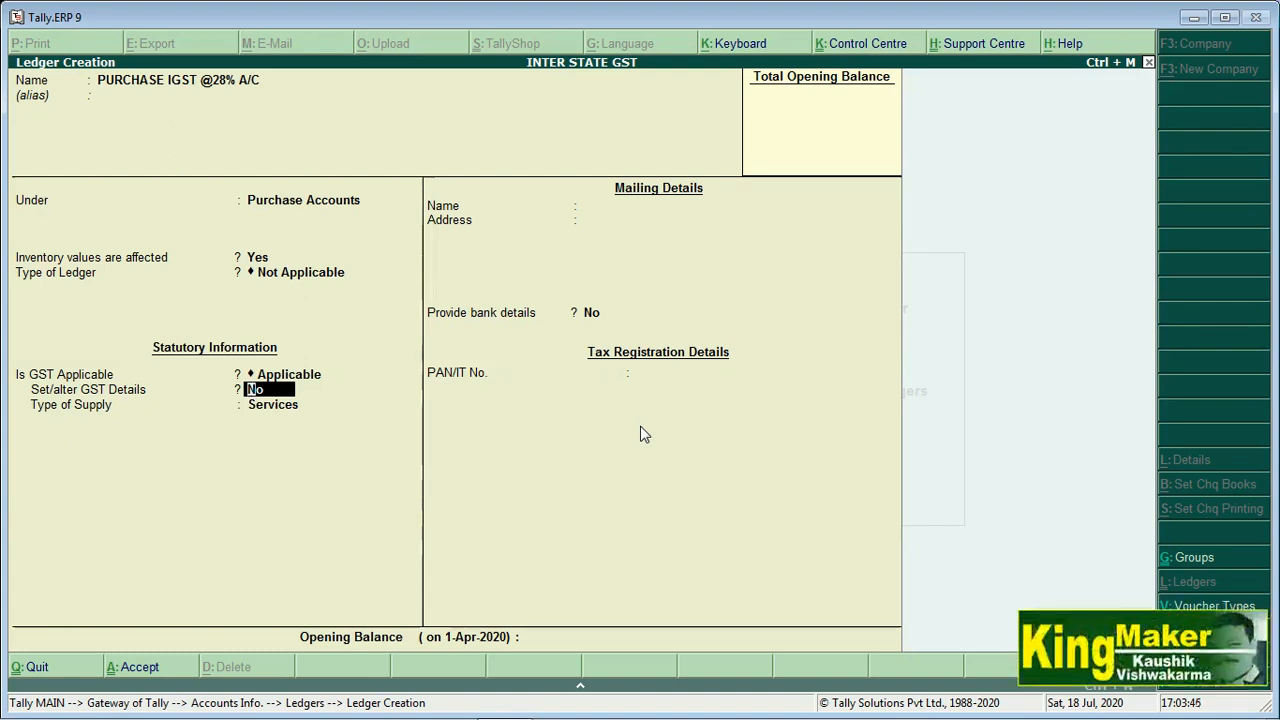
key(Return)
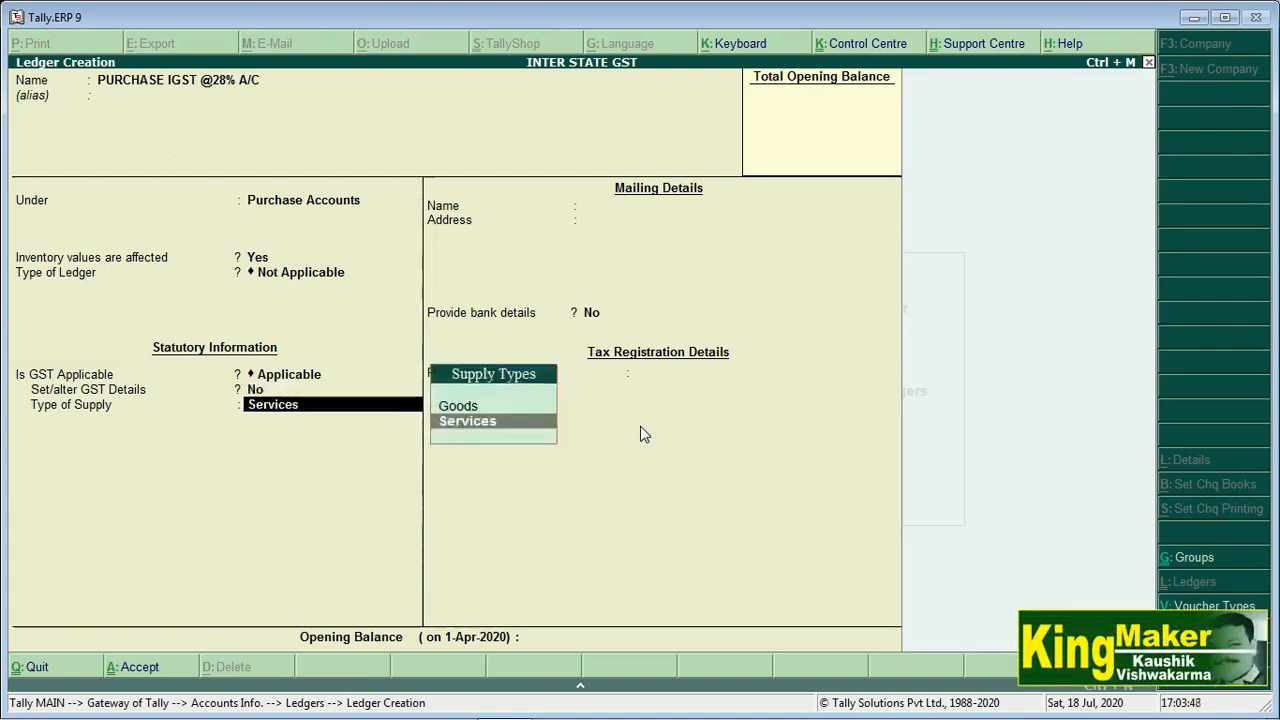
key(Up)
key(Return)
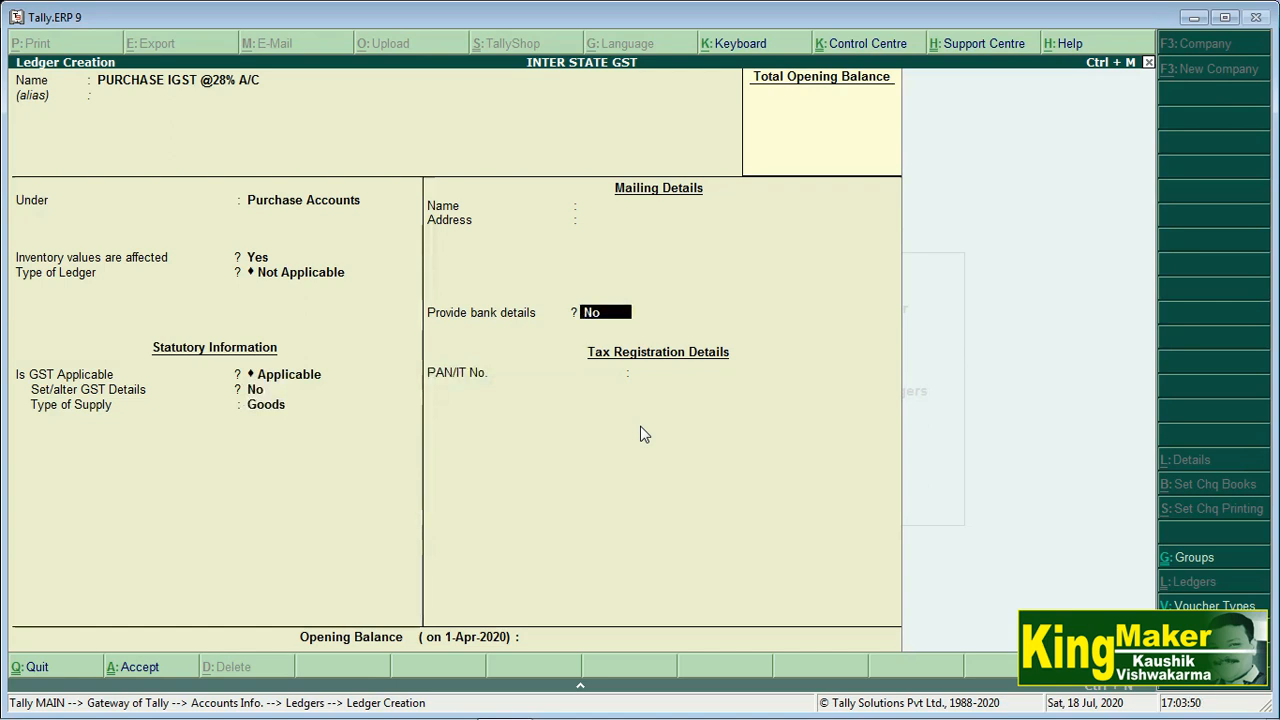
key(Return)
key(Return)
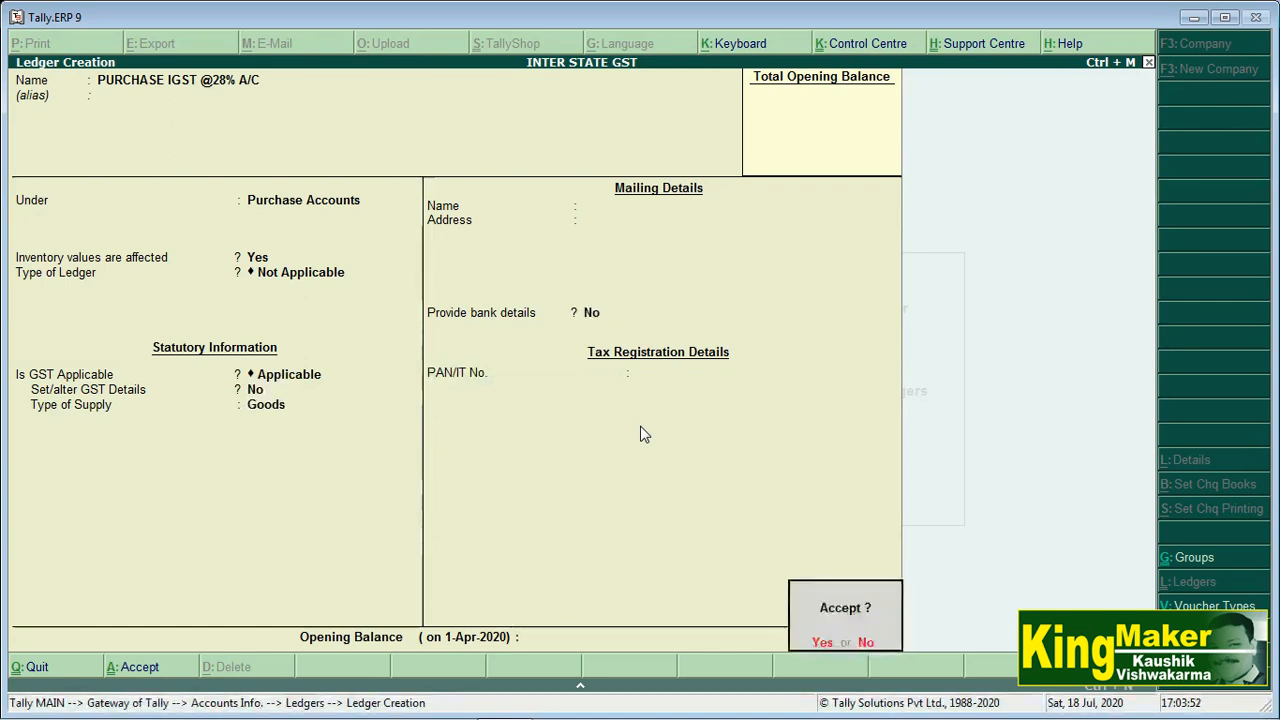
key(Return)
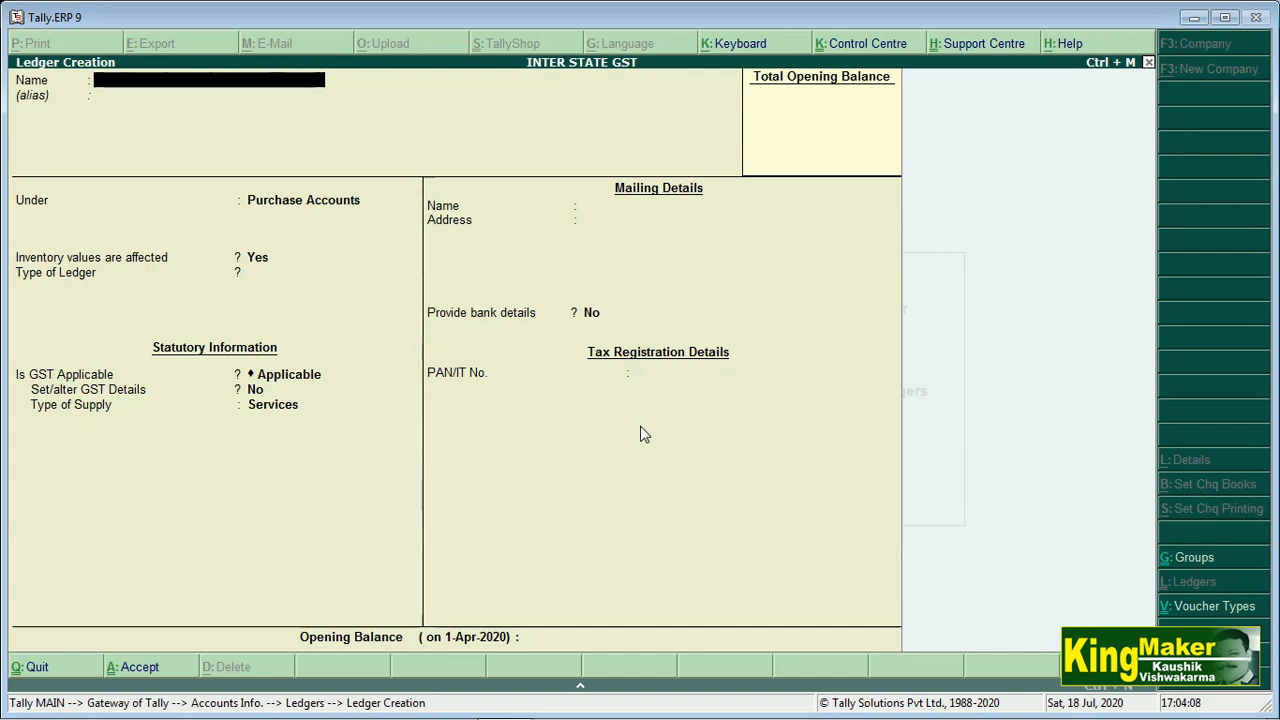
Quit ledger creation and go to Inventory Info > Units of Measure
key(Escape)
key(y)
key(Escape)
key(Escape)
key(Down)
key(Return)
key(Down)
key(Down)
key(Return)
key(Return)
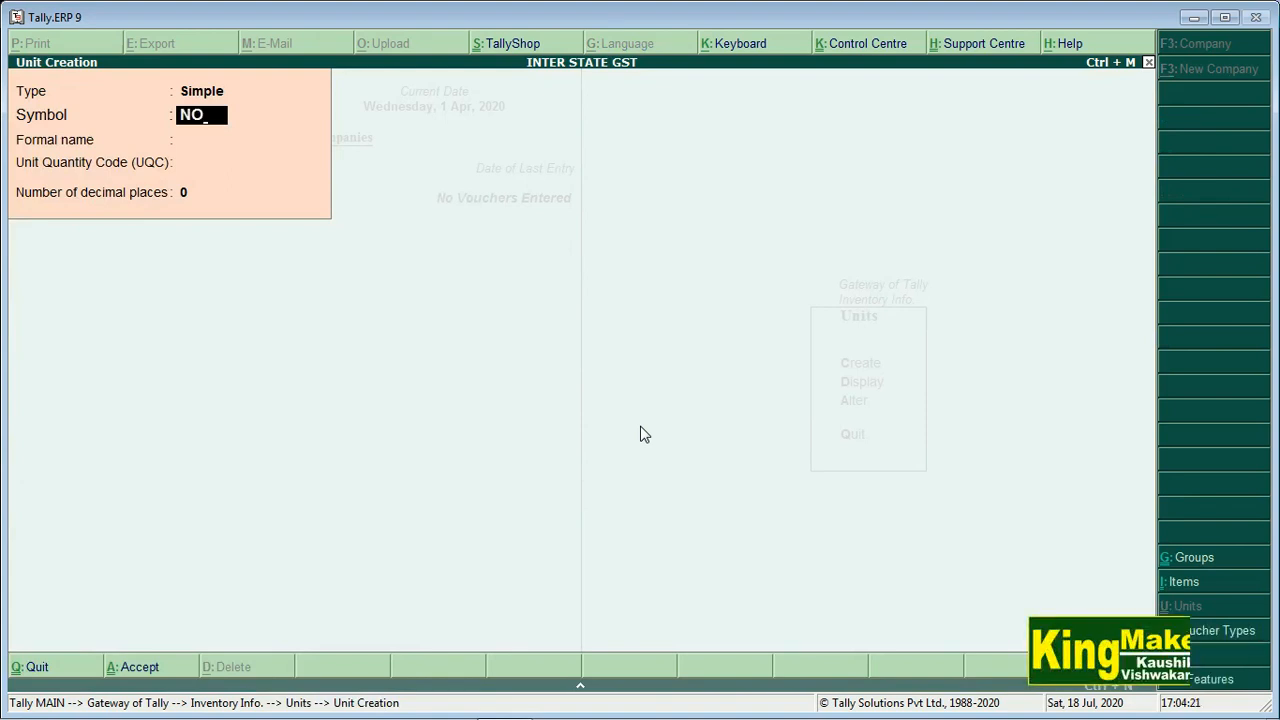
Save simple unit NO with formal name Numbers and UQC NOS-NUMBERS, then exit to the Gateway
key(Return)
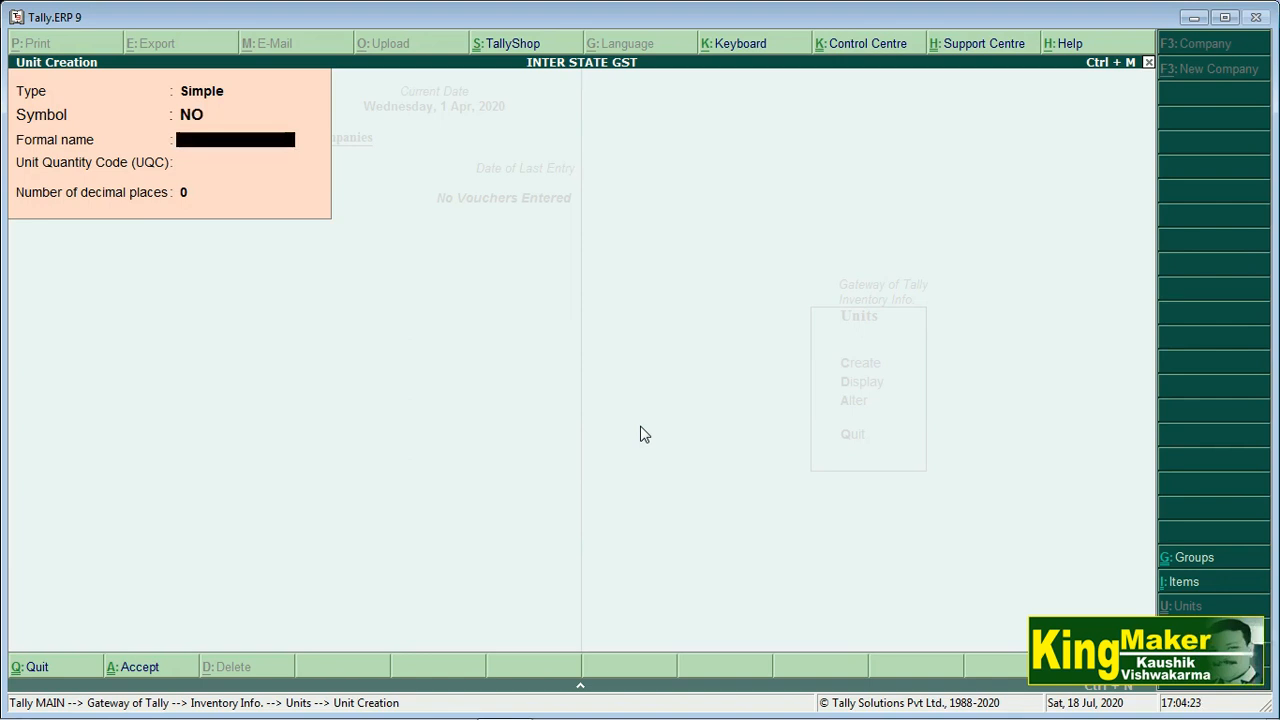
key(Caps_Lock)
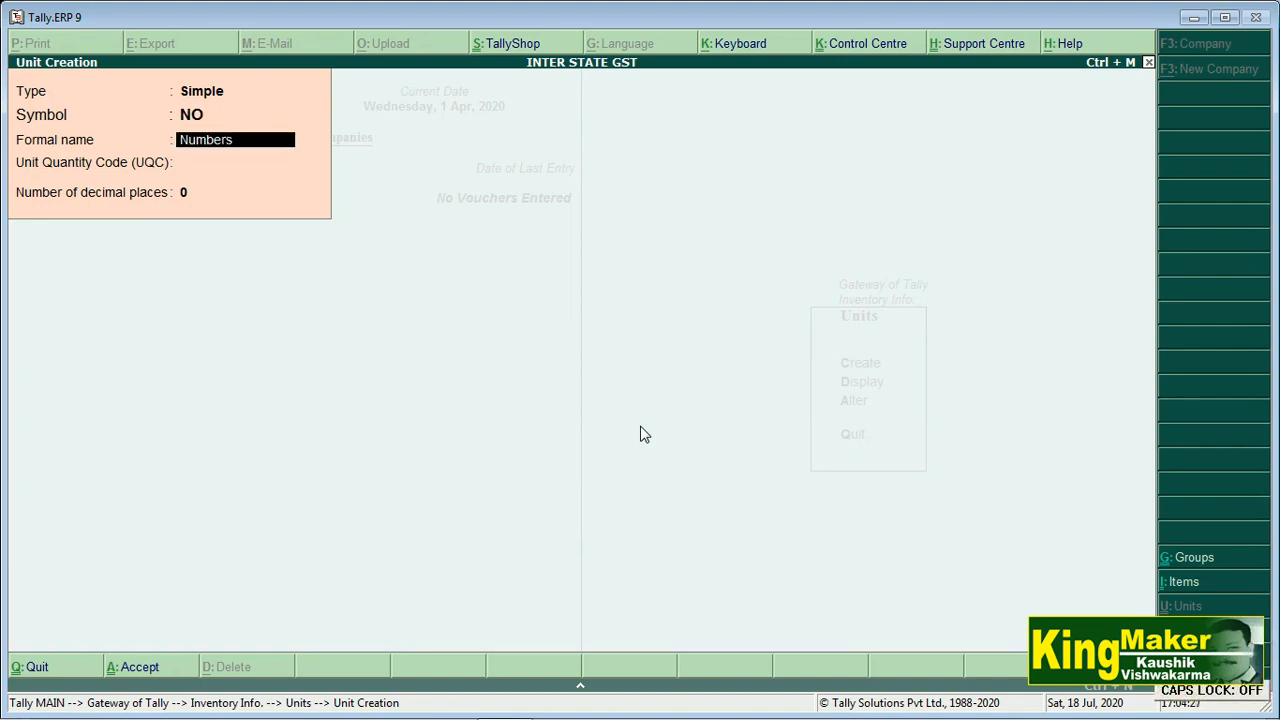
text(Numbers)
key(Return)
text(n)
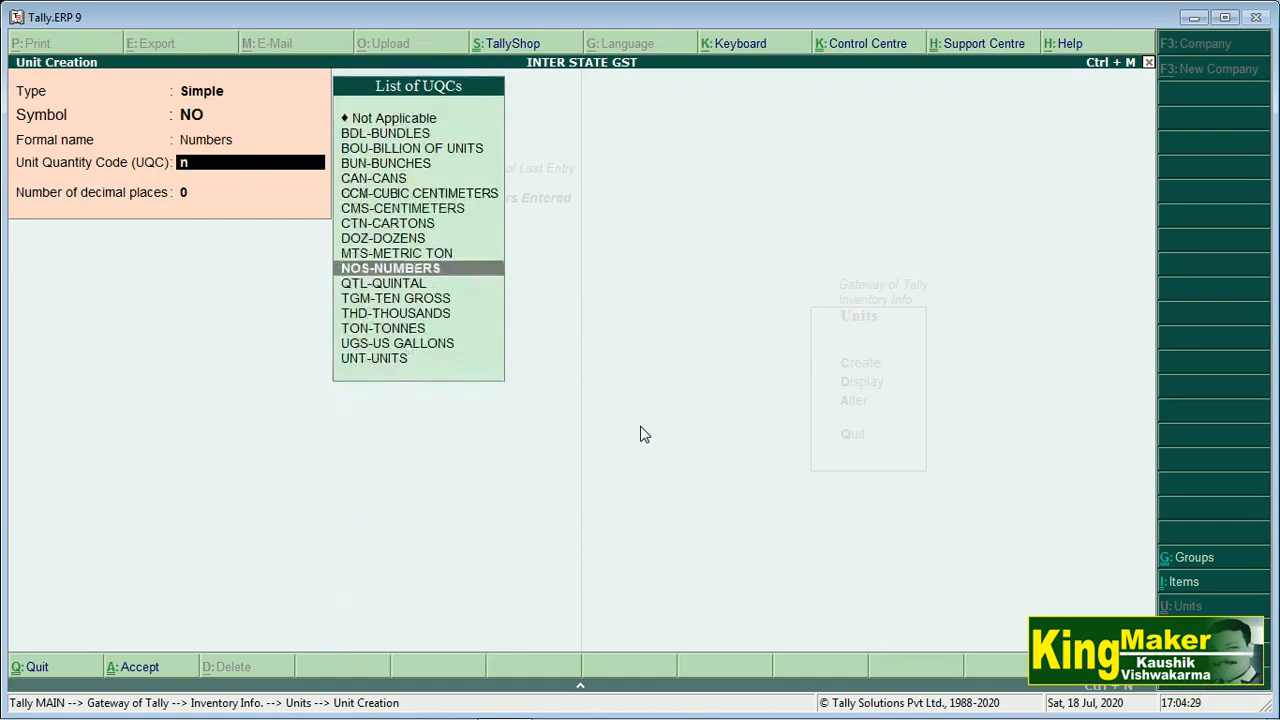
key(Return)
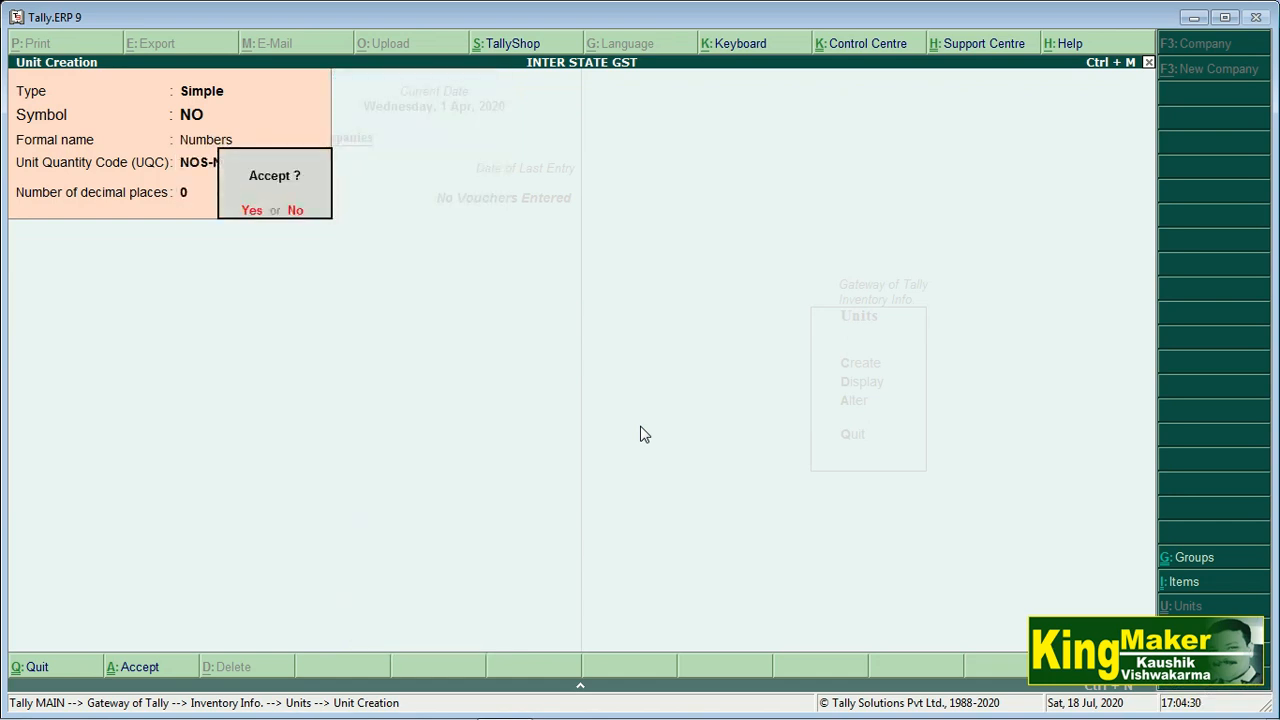
key(Return)
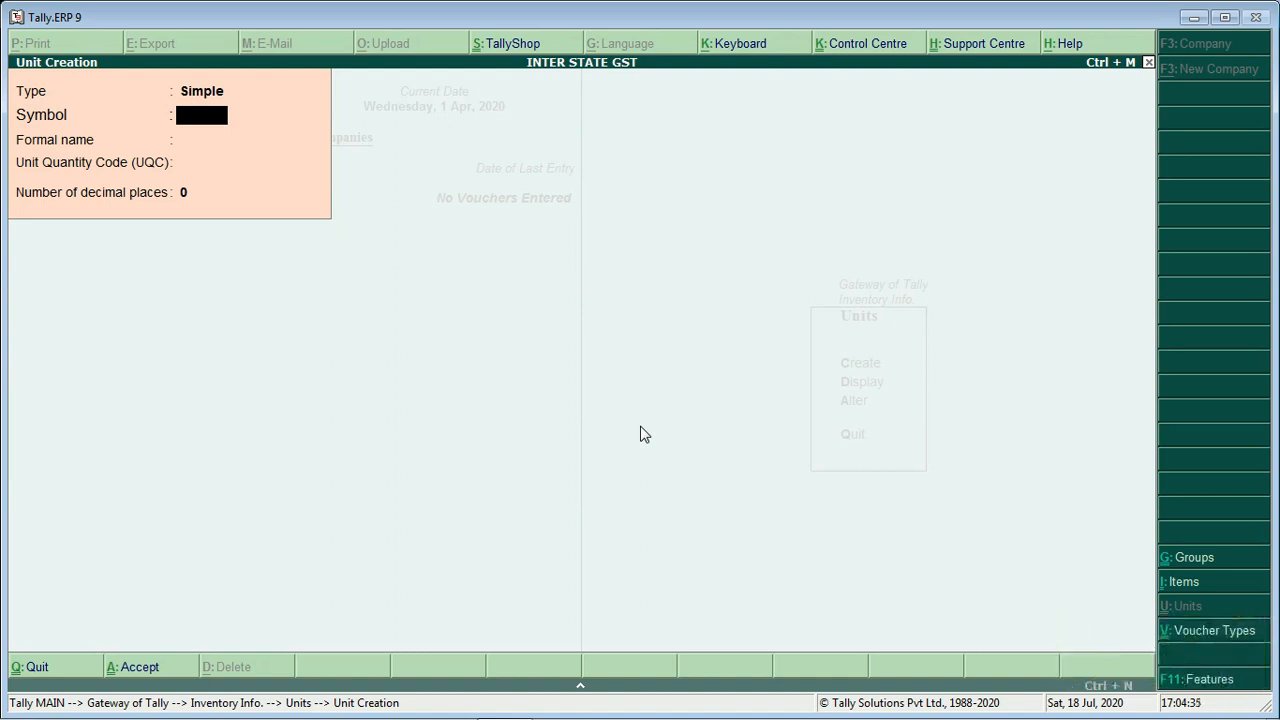
key(Escape)
key(Escape)
key(Escape)
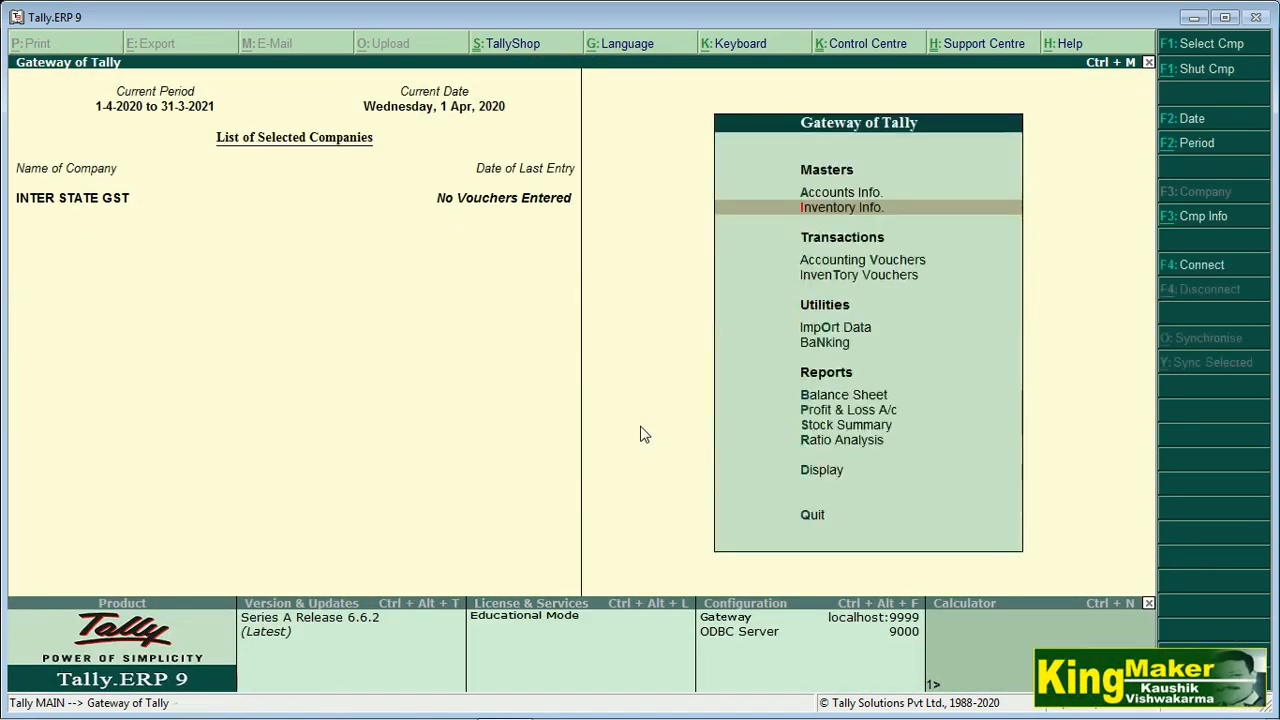
Start stock group 'Electroic Goods' under Primary, add item quantities, and enable GST details
key(Return)
key(Return)
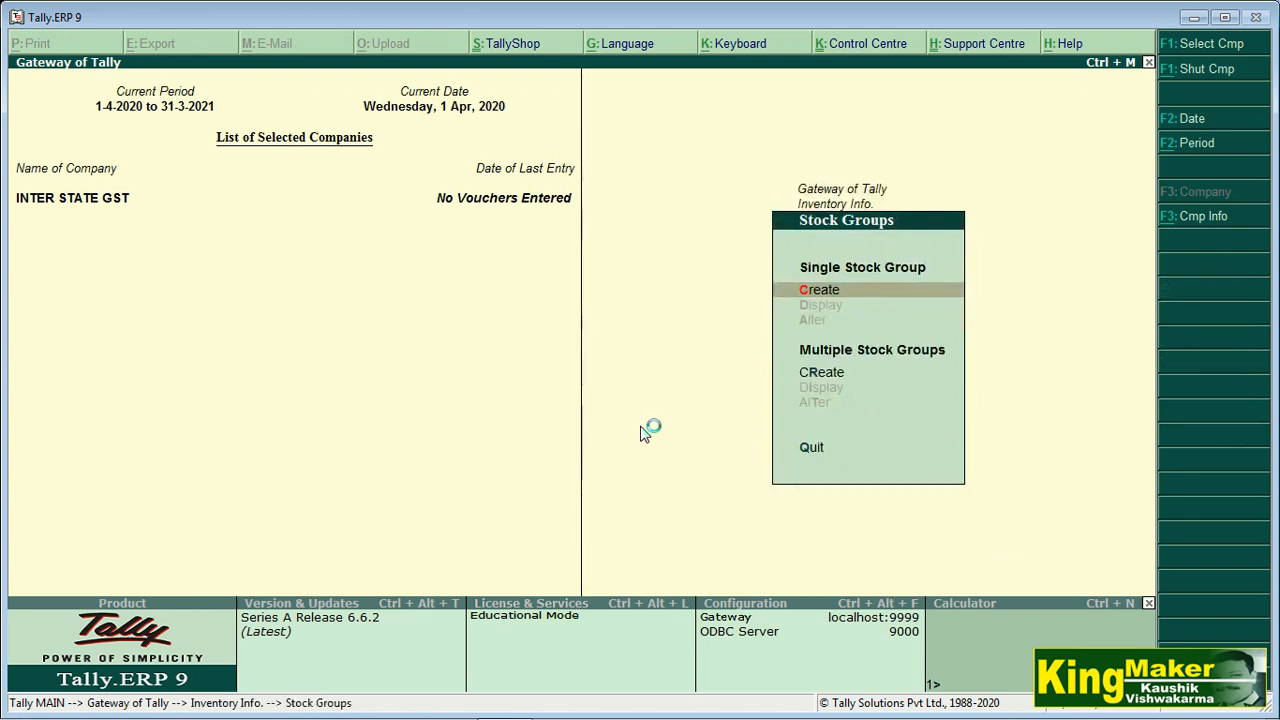
key(Return)
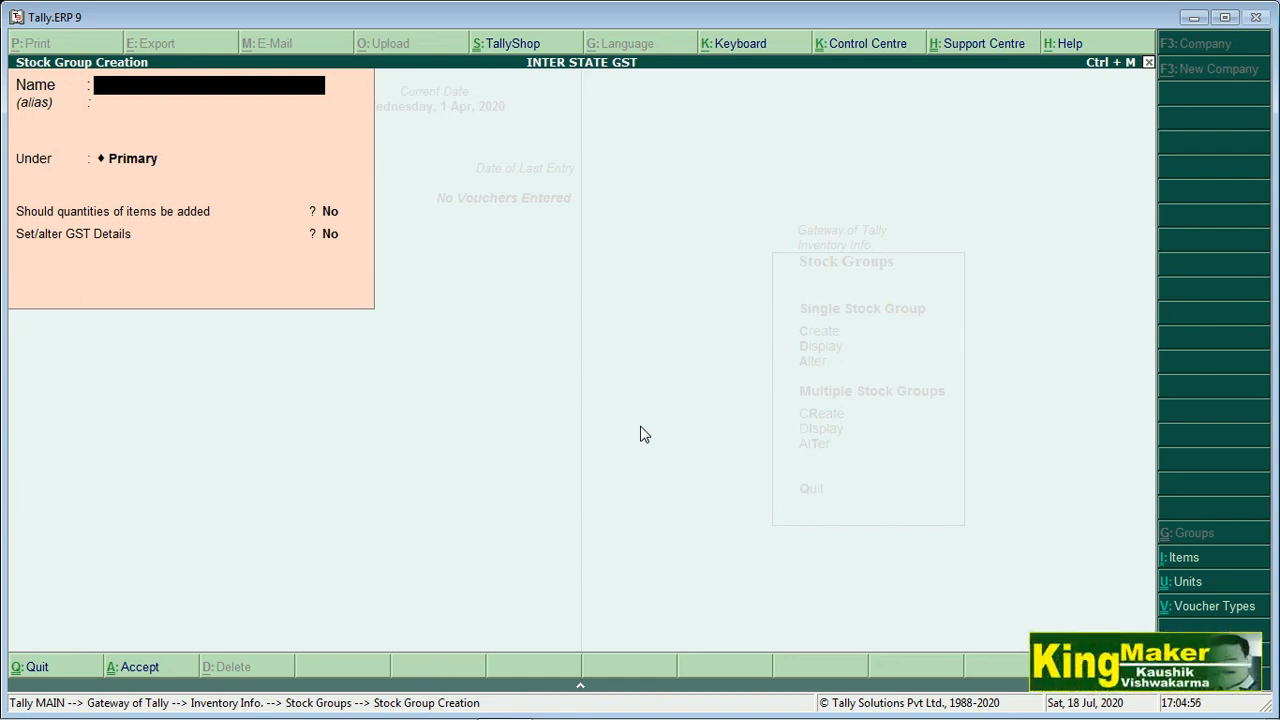
text(Electroic Goods)
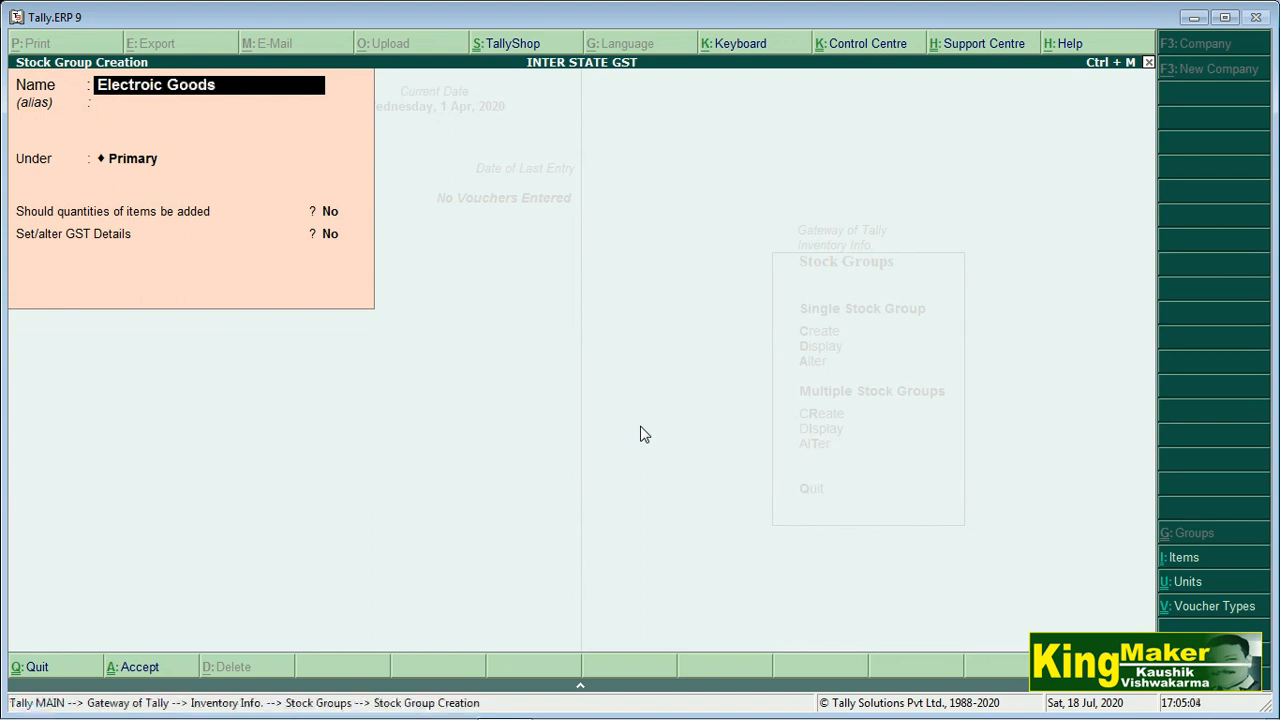
key(Return)
key(Return)
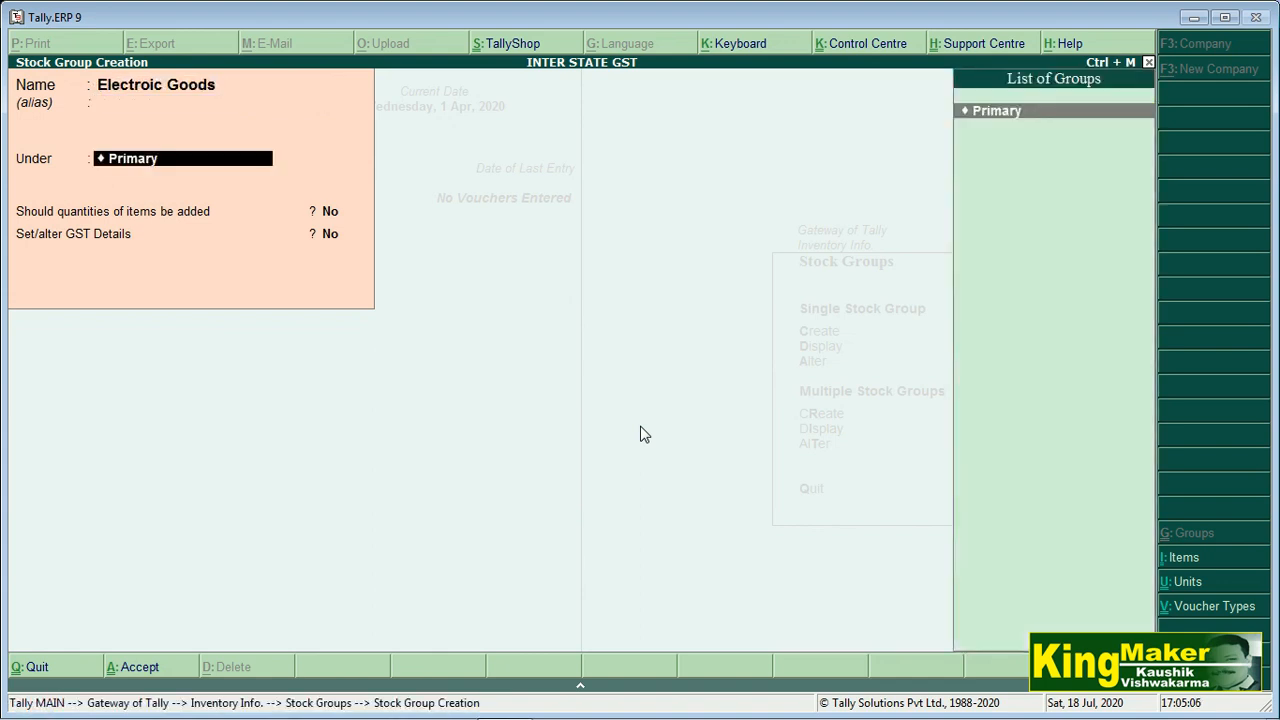
key(Return)
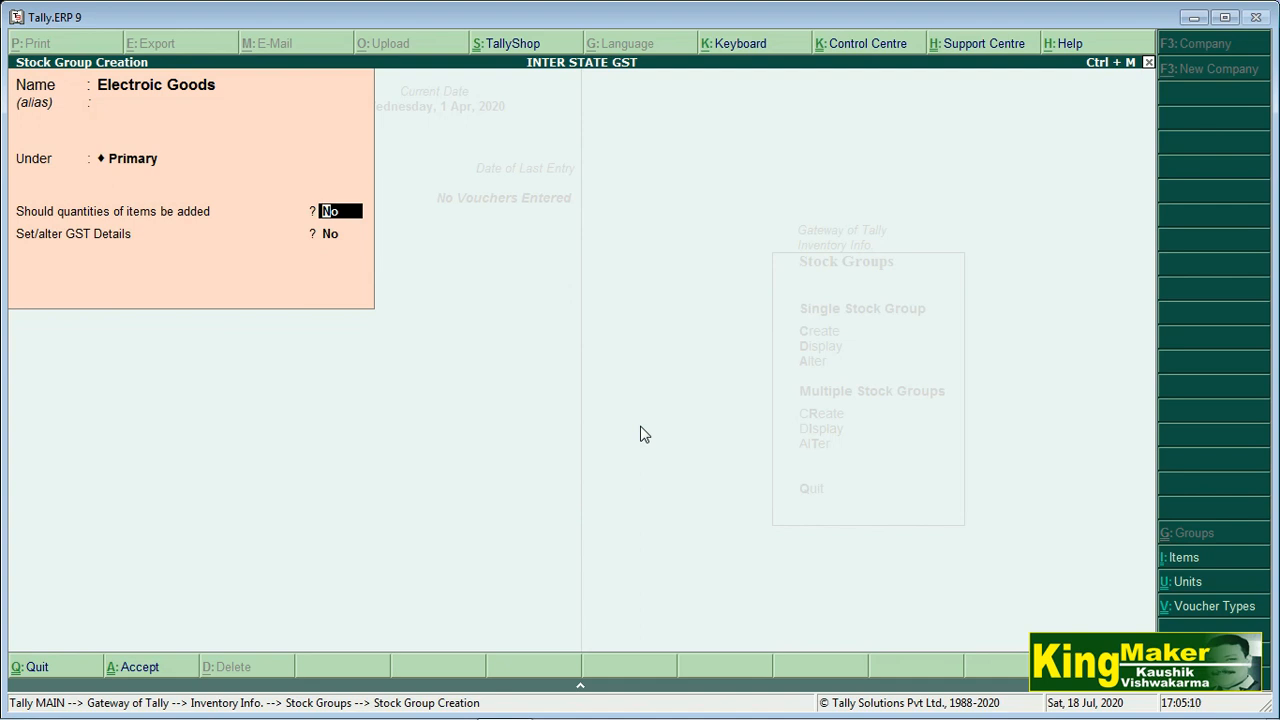
text(y)
key(Return)
text(y)
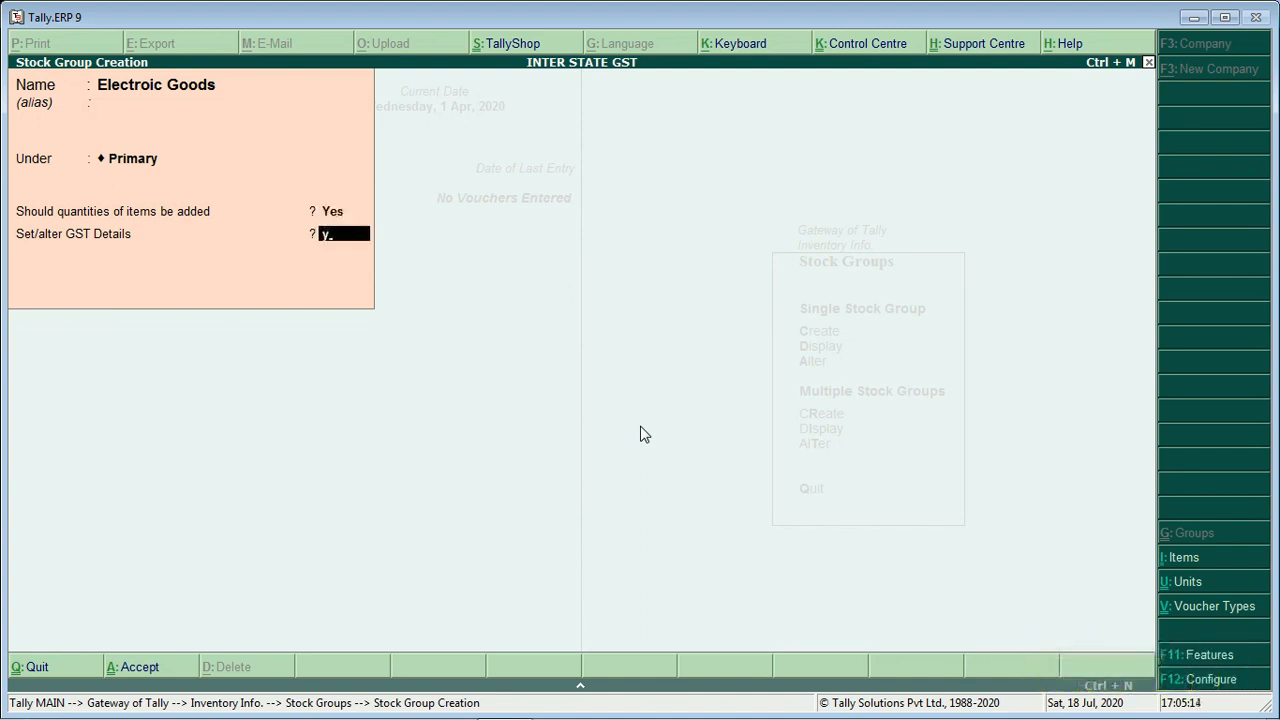
key(Return)
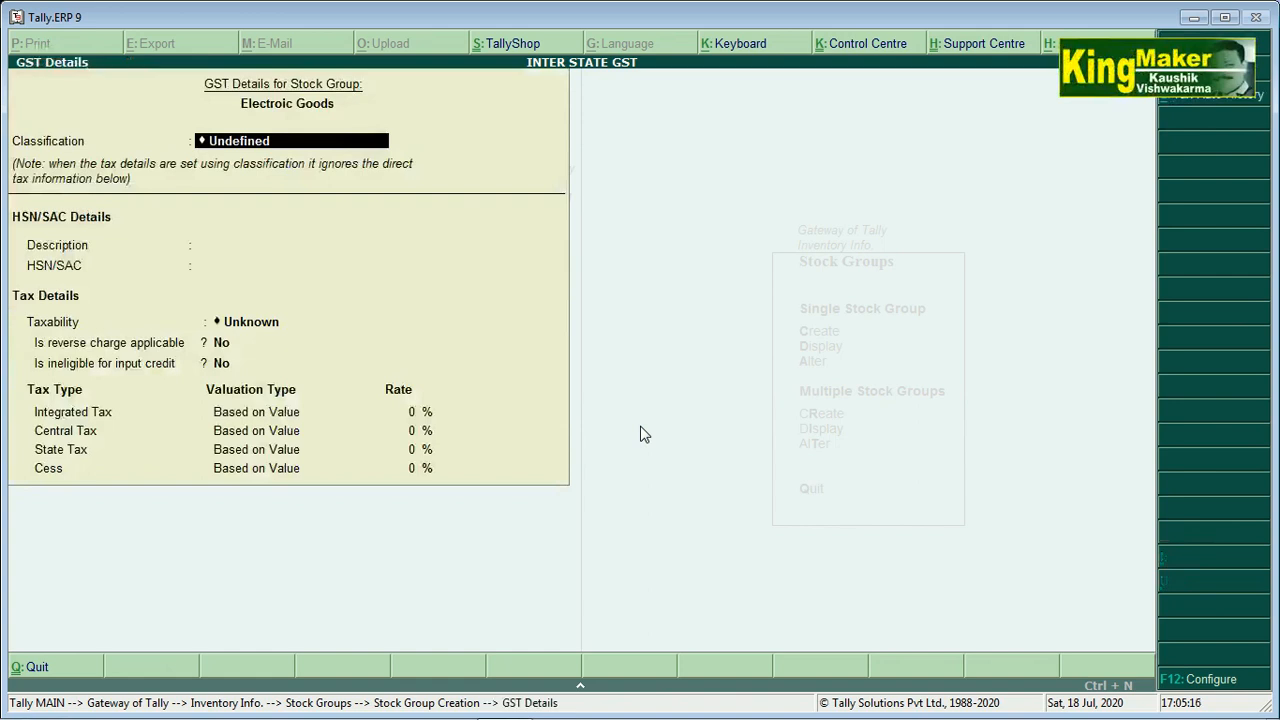
Enter GST description Refrigerator and HSN/SAC 84182900, declining acceptance to keep editing the group
key(Return)
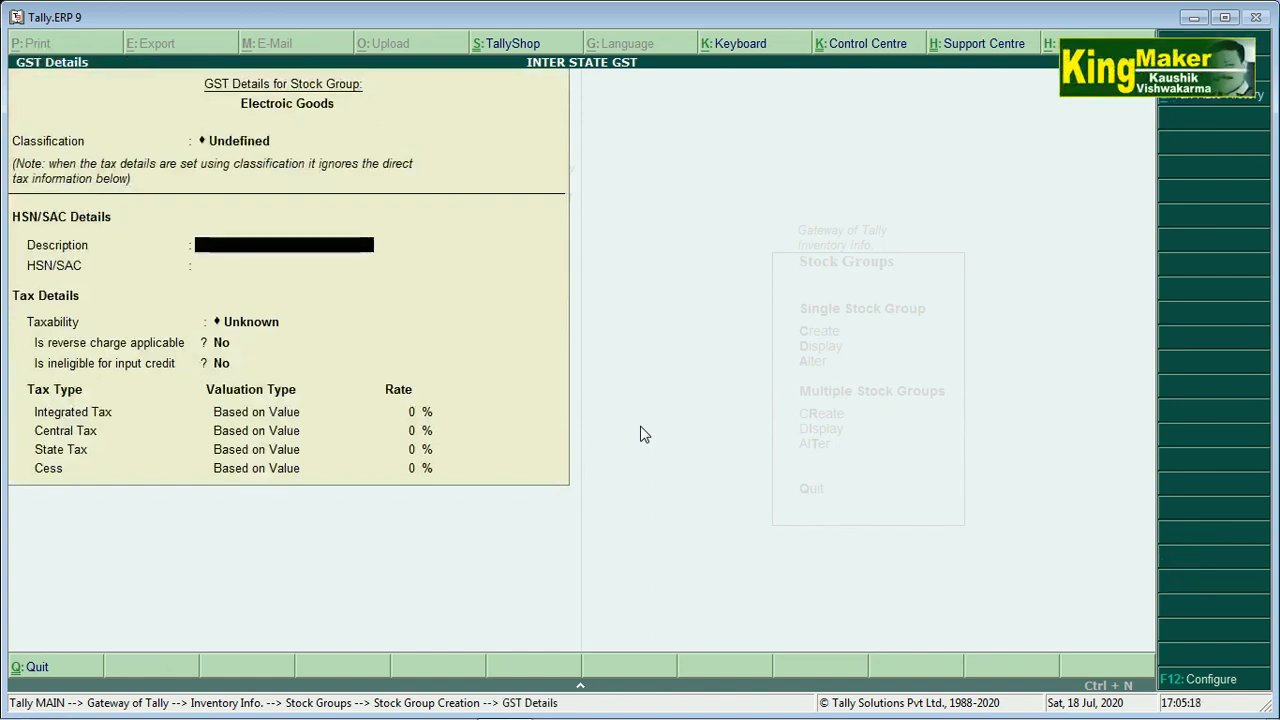
text(Refrige)
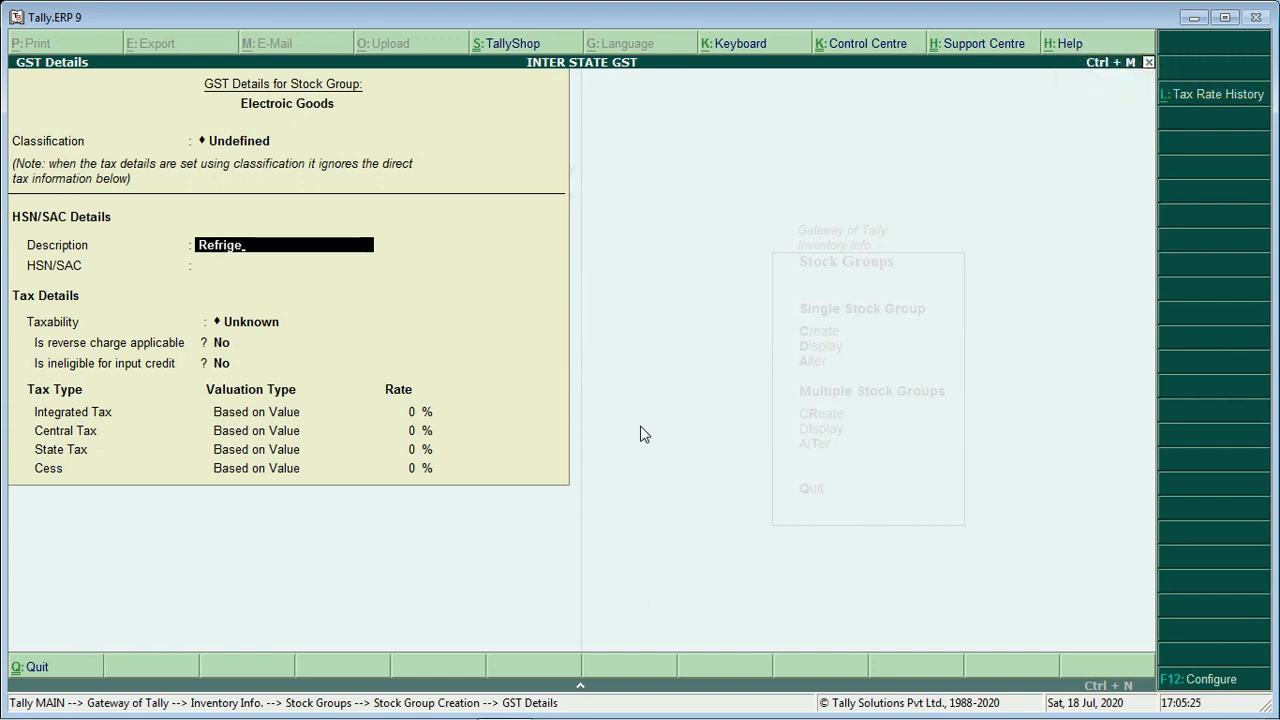
text(rator)
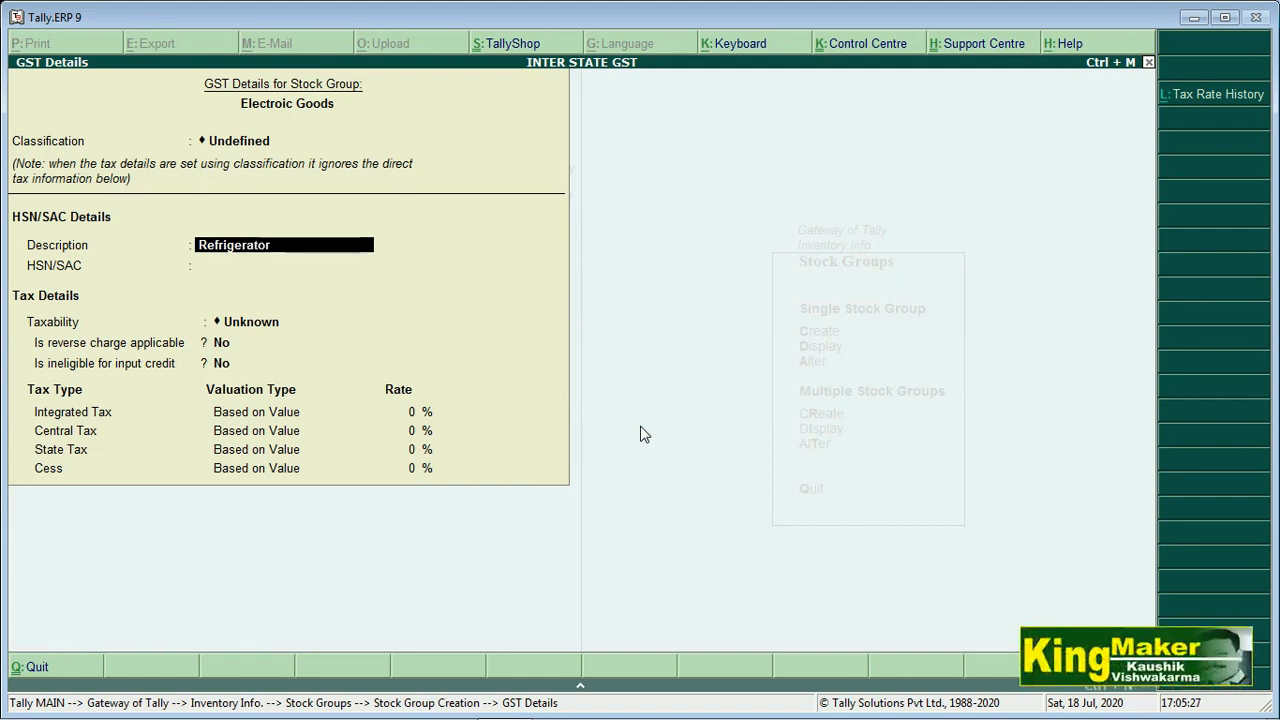
key(Return)
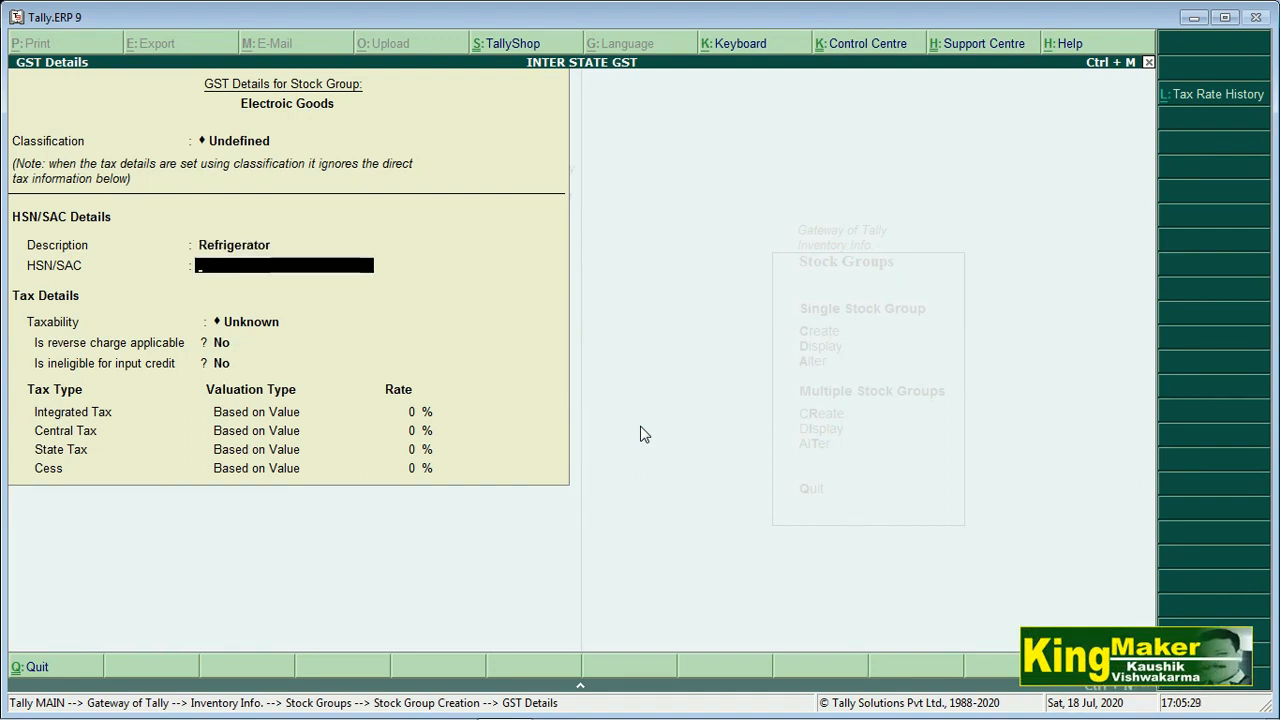
text(84182900)
key(Return)
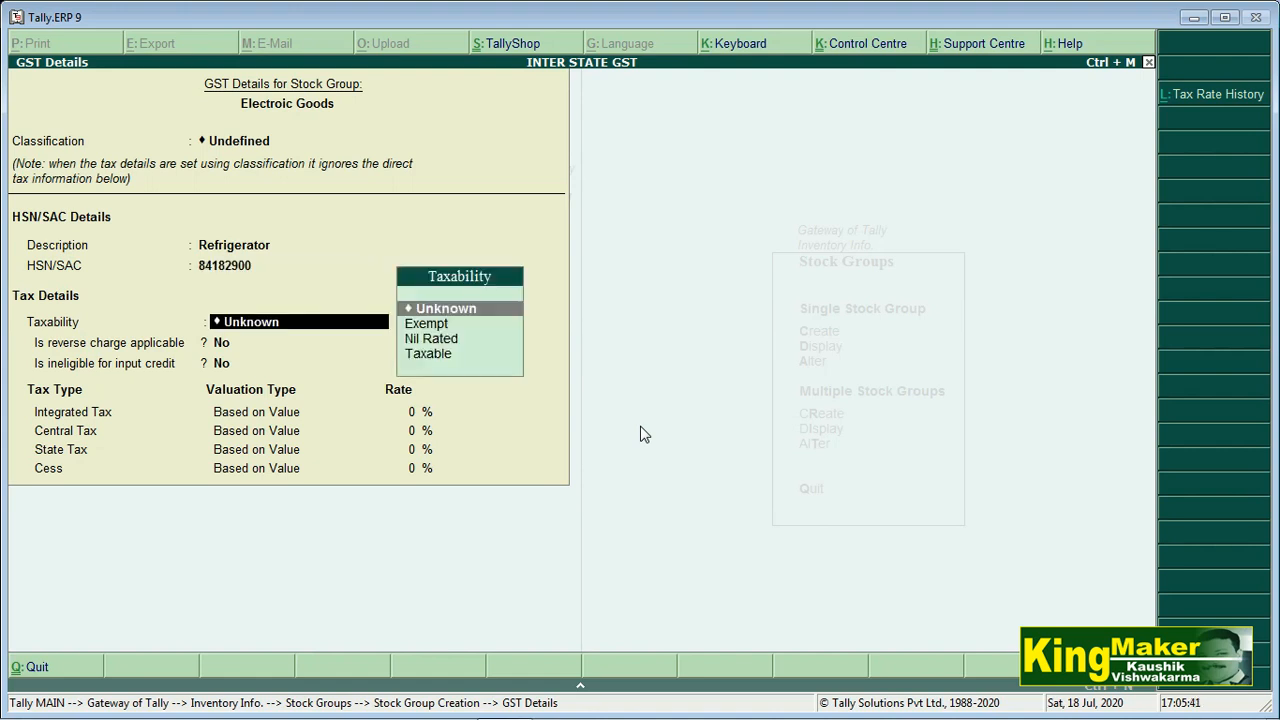
key(ctrl+a)
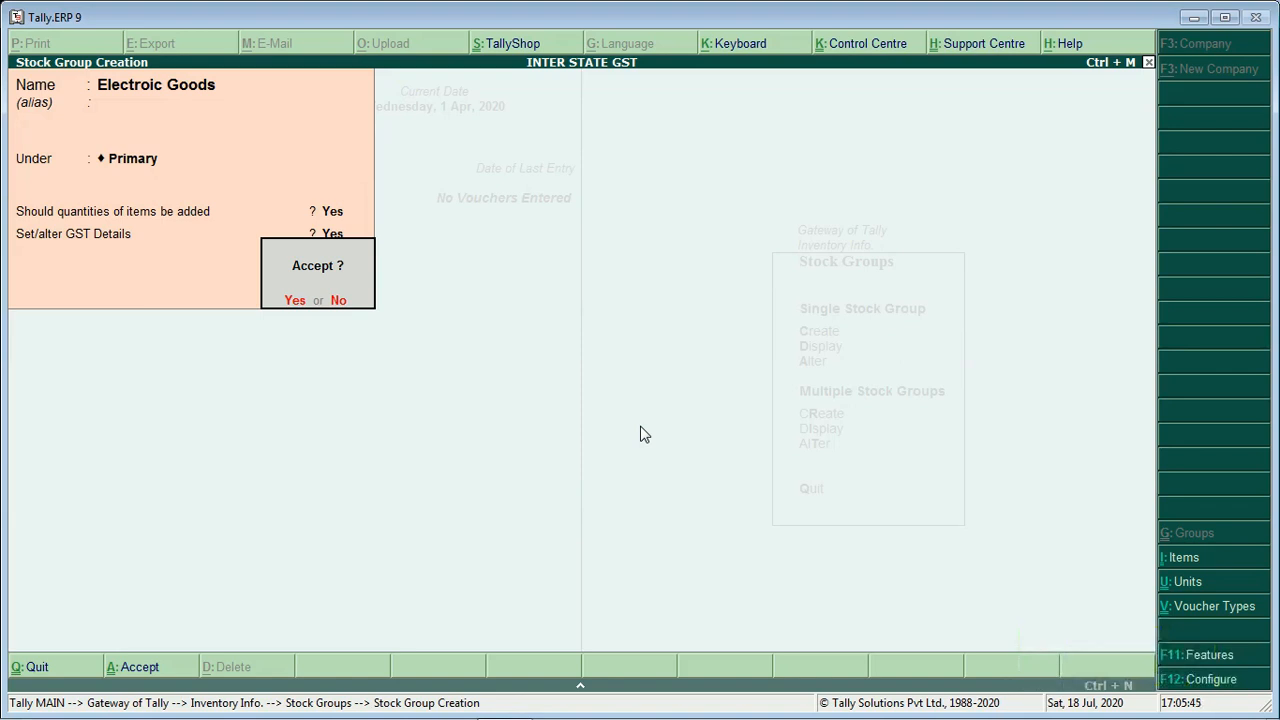
key(n)
key(Return)
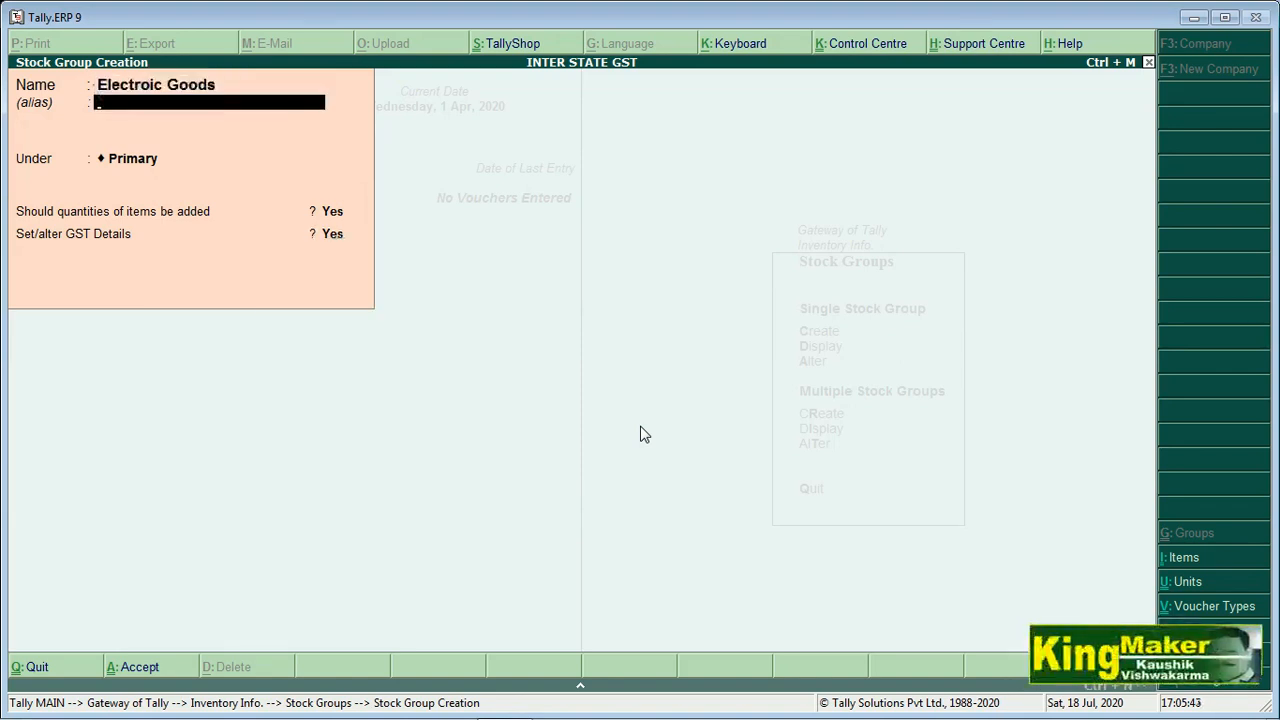
Reopen the group's GST details and set taxability to Taxable
key(Return)
key(Return)
key(Return)
key(Return)
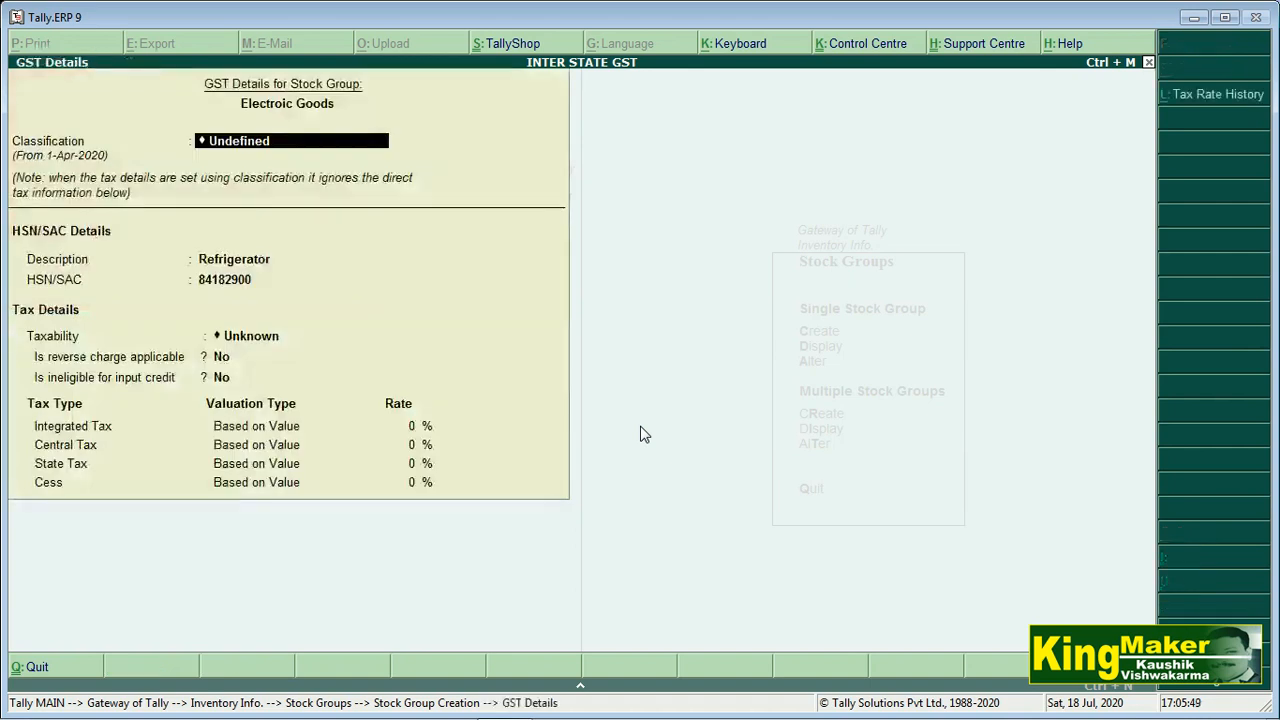
key(Return)
key(Return)
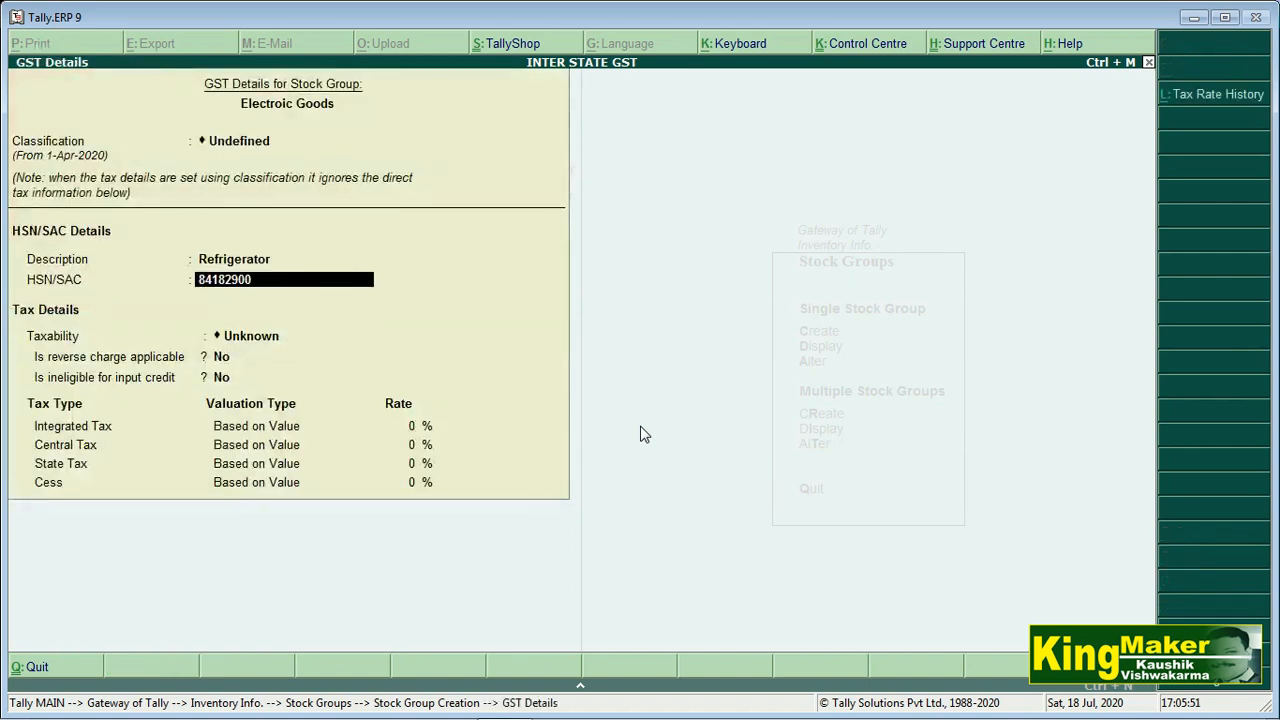
key(Return)
key(Down)
key(Down)
key(Down)
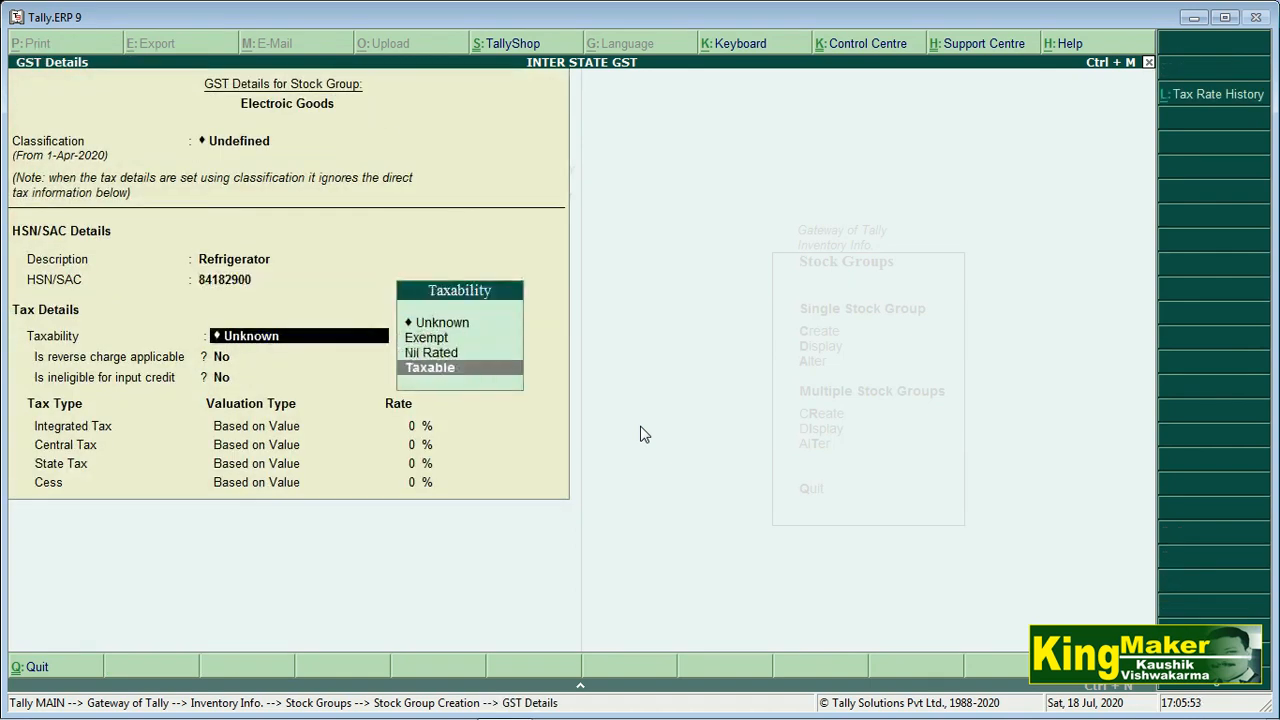
key(Return)
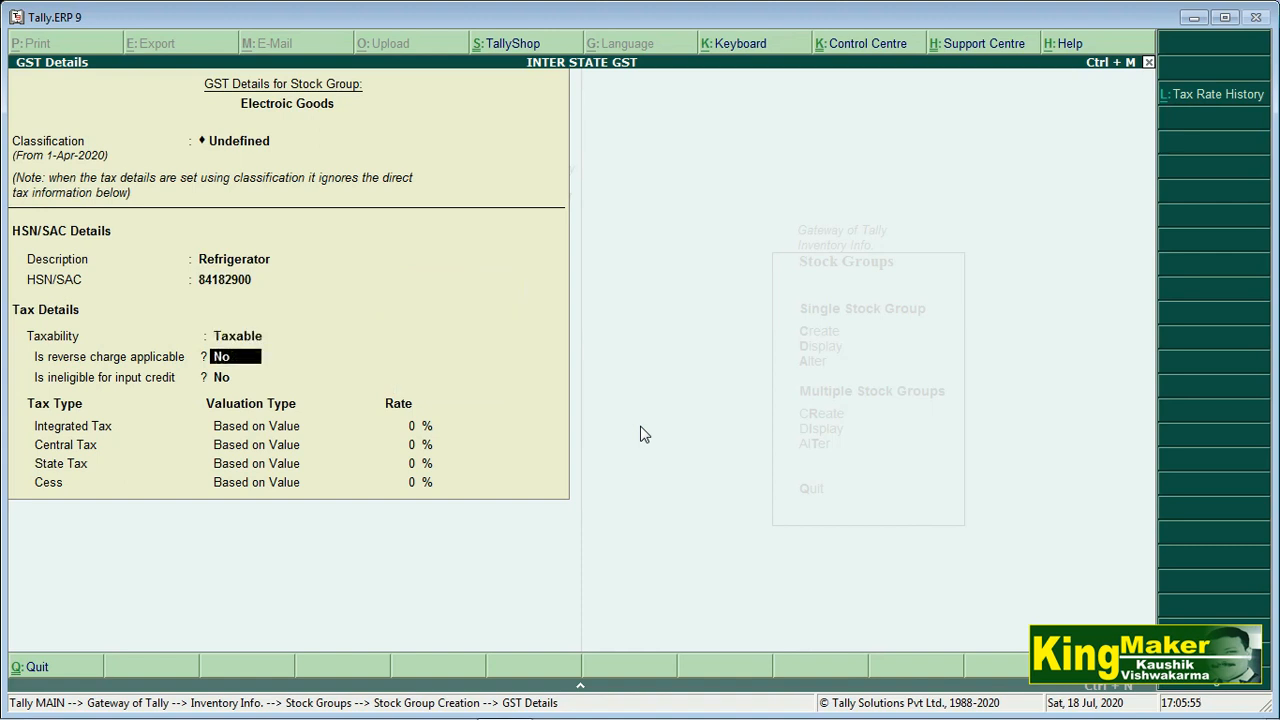
key(Return)
key(Return)
Enter 28% integrated tax, accept the 1-Apr-2020 date, save the group, and back out
text(28)
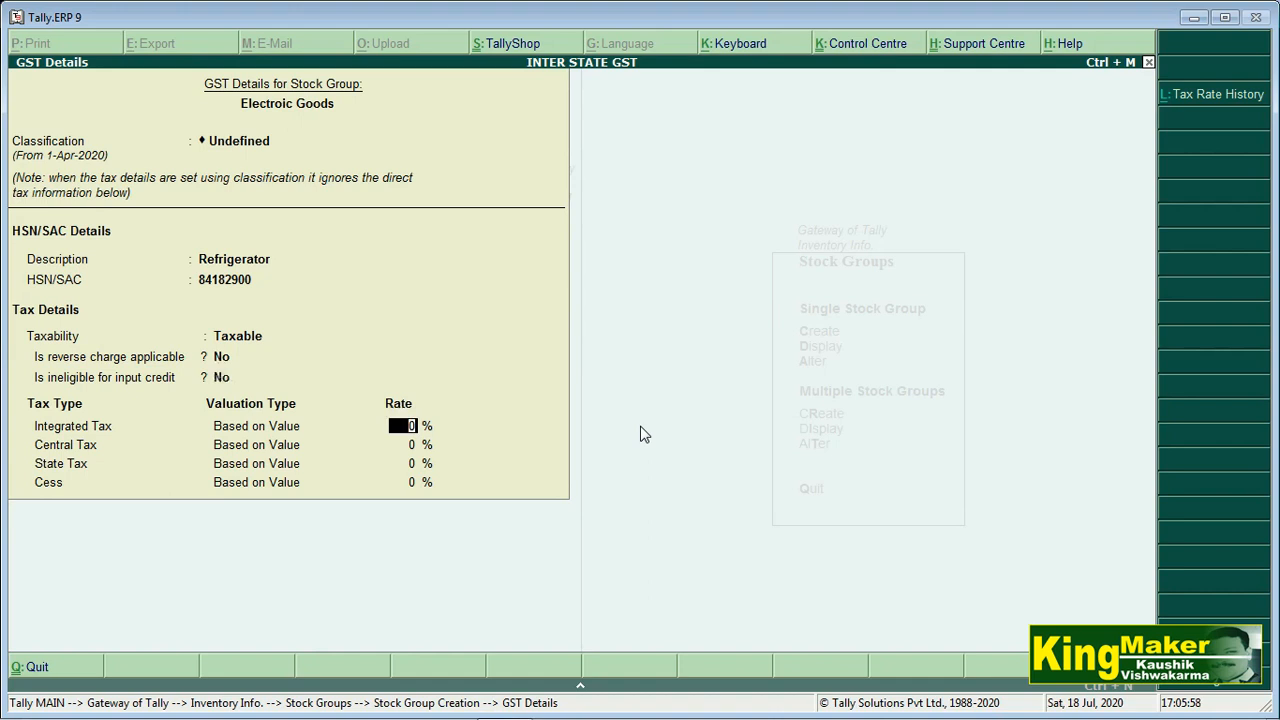
key(Return)
key(Return)
key(Return)
key(Return)
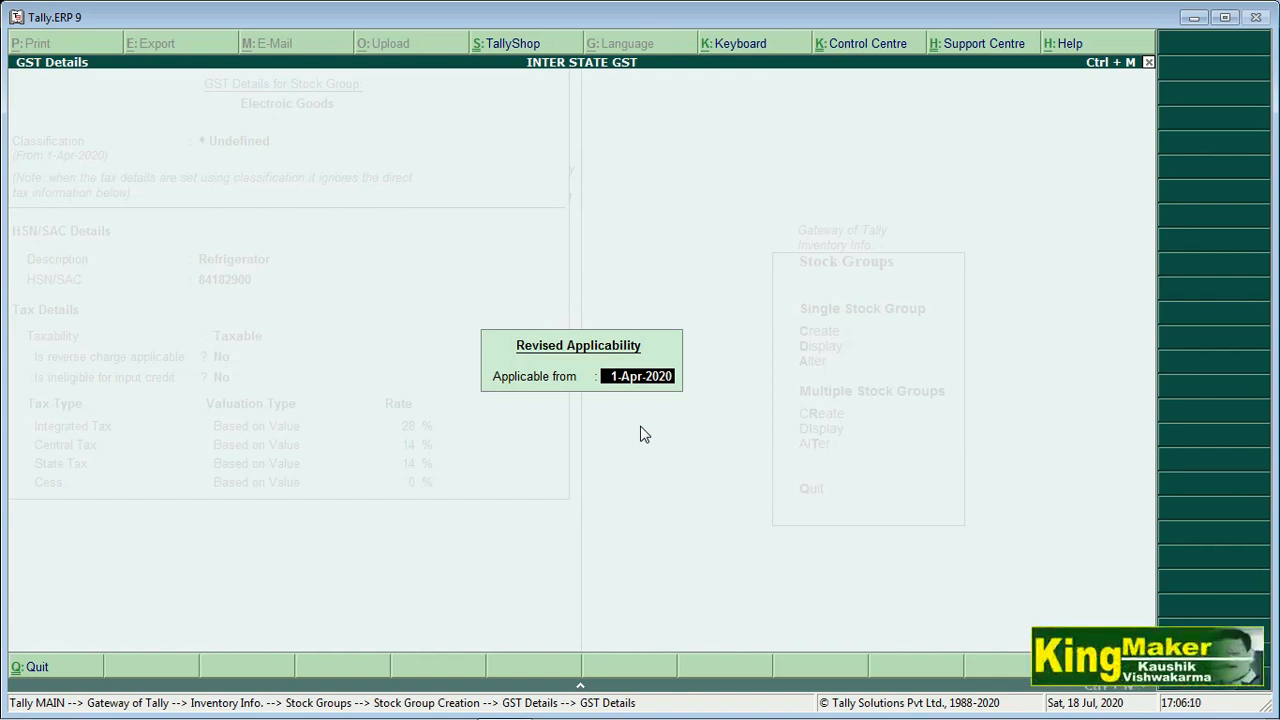
key(Return)
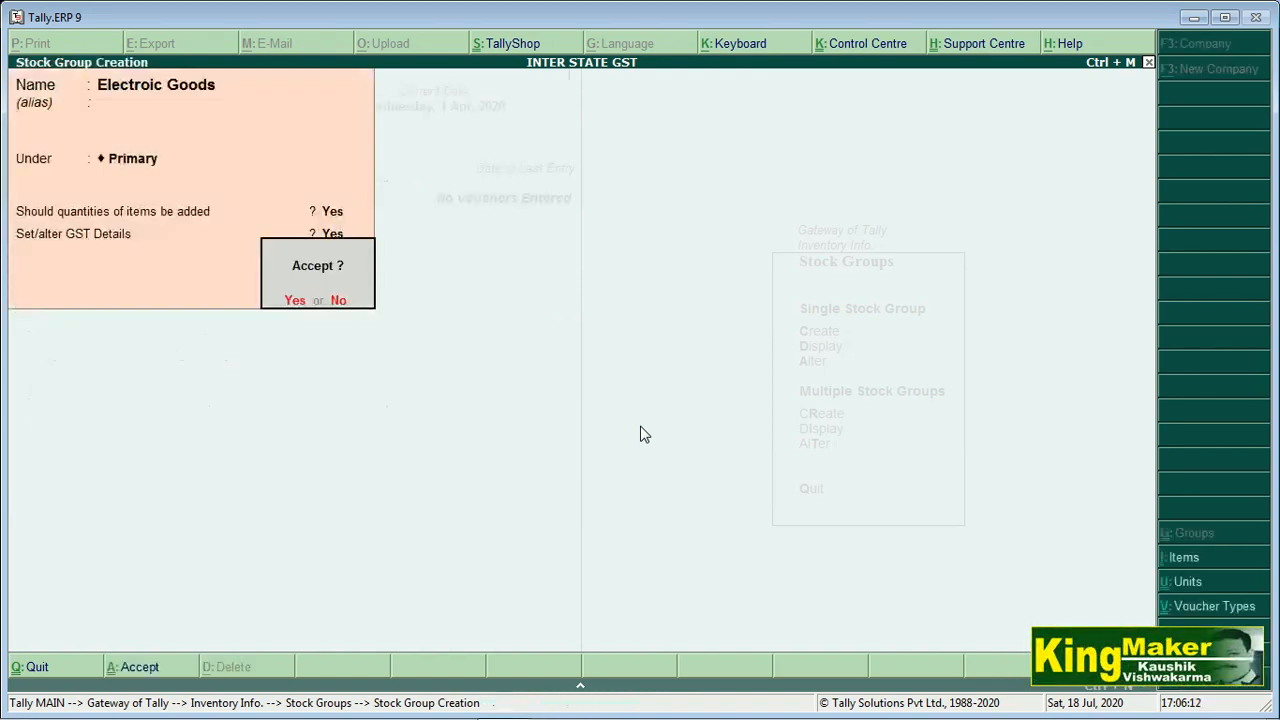
key(Return)
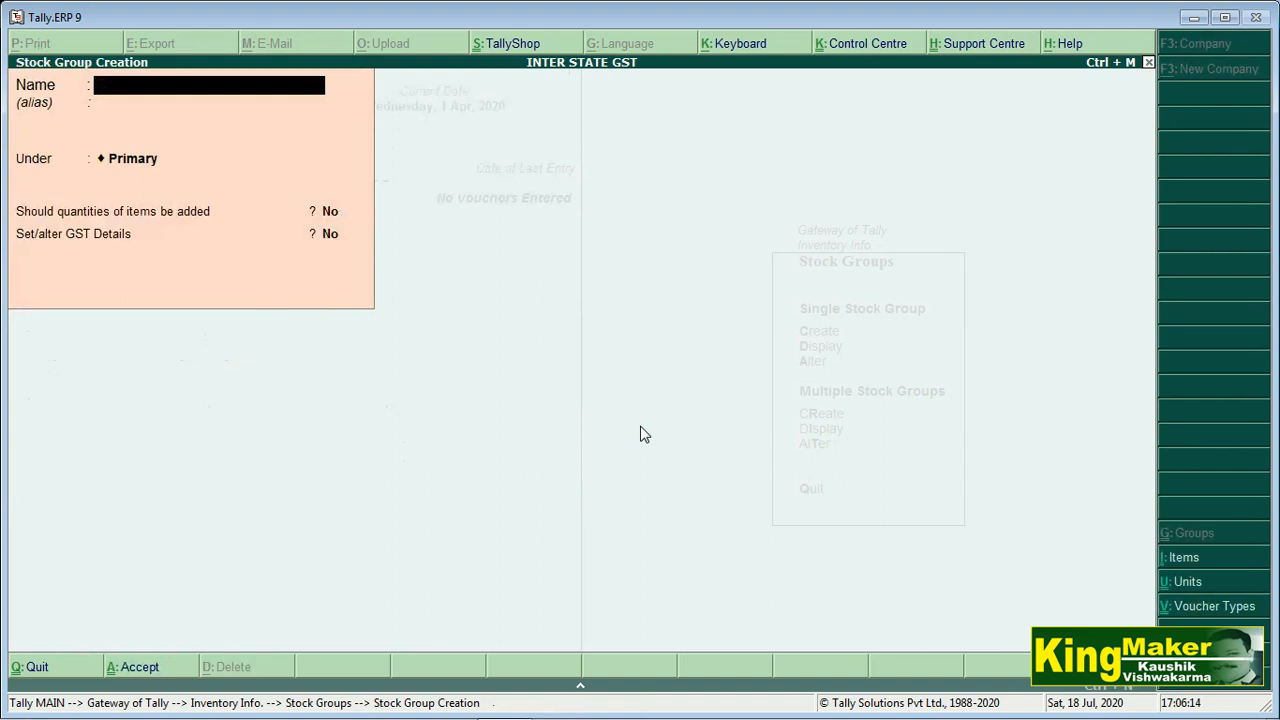
key(Escape)
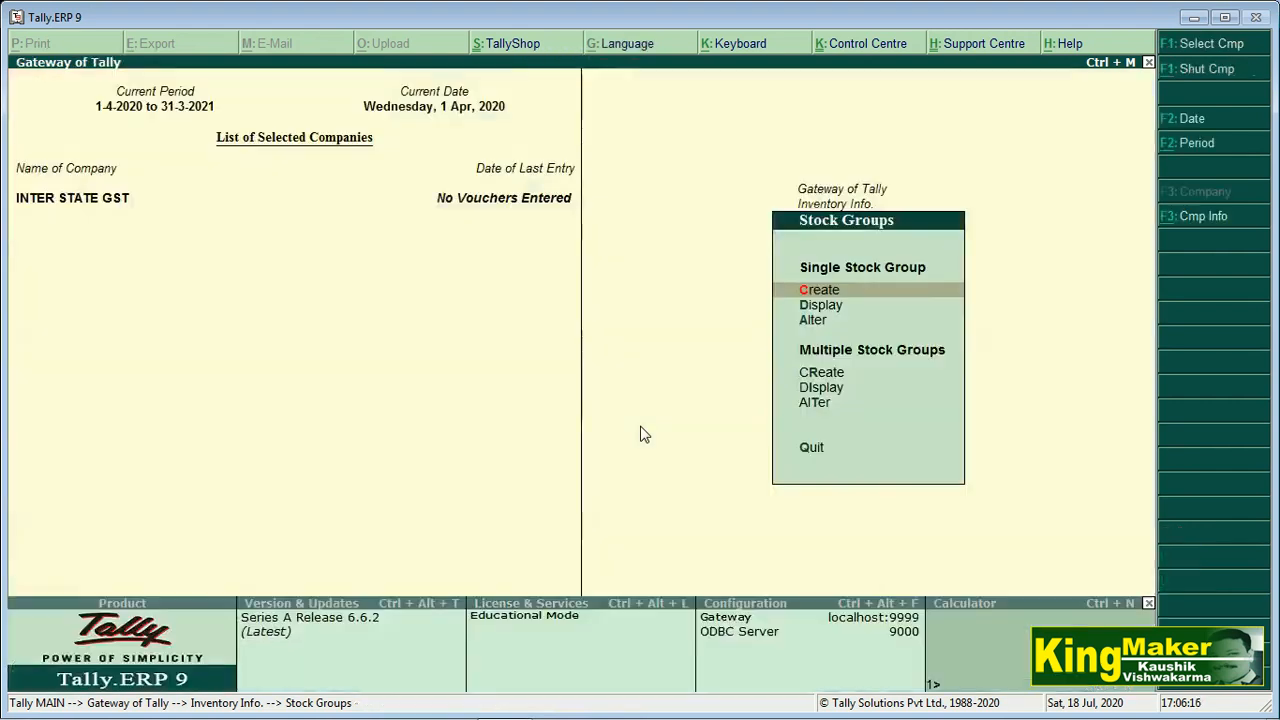
key(Escape)
Start a new stock item named 'Whirlpool 245 L2 Star -Free'
key(Down)
key(Return)
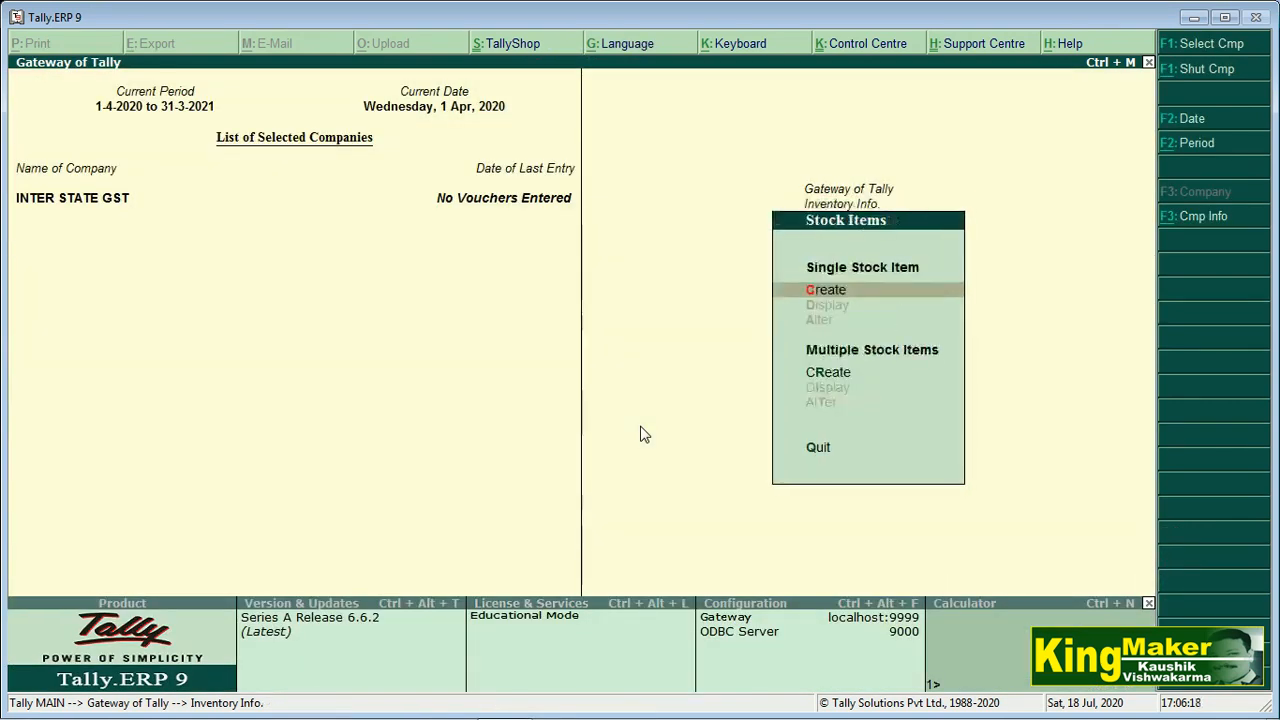
key(Return)
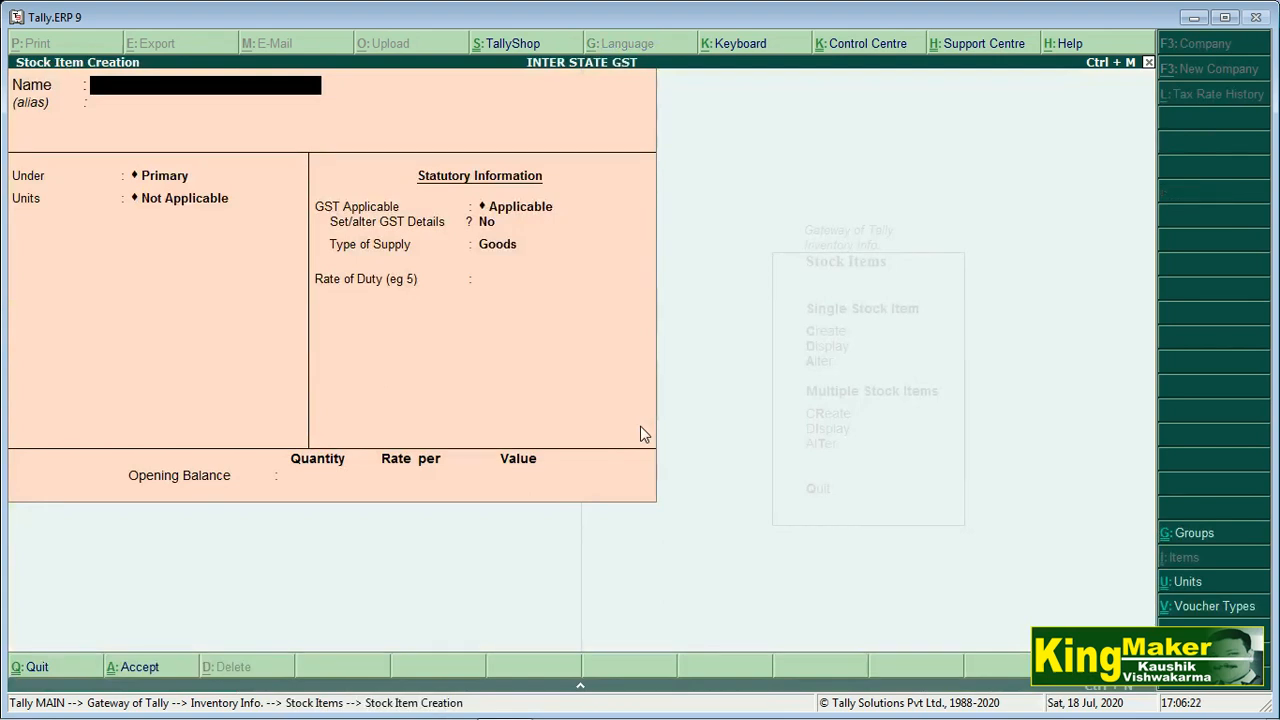
text(Whir)
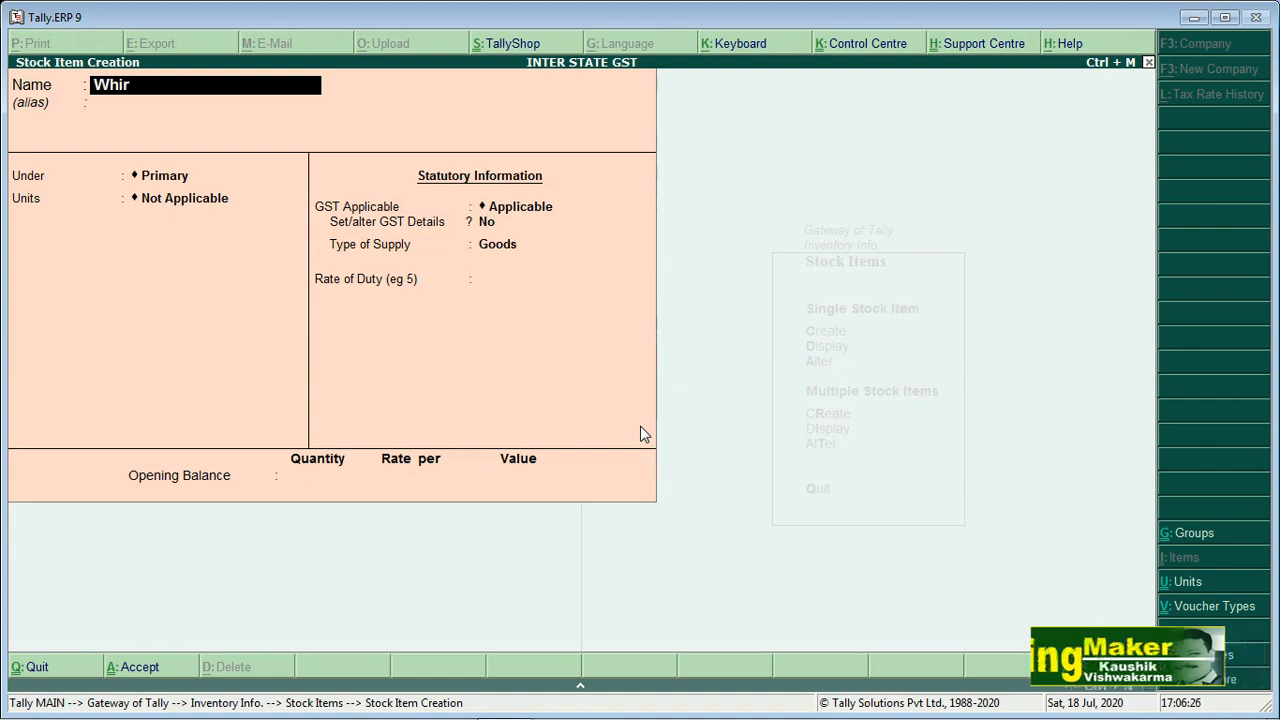
text(lpo)
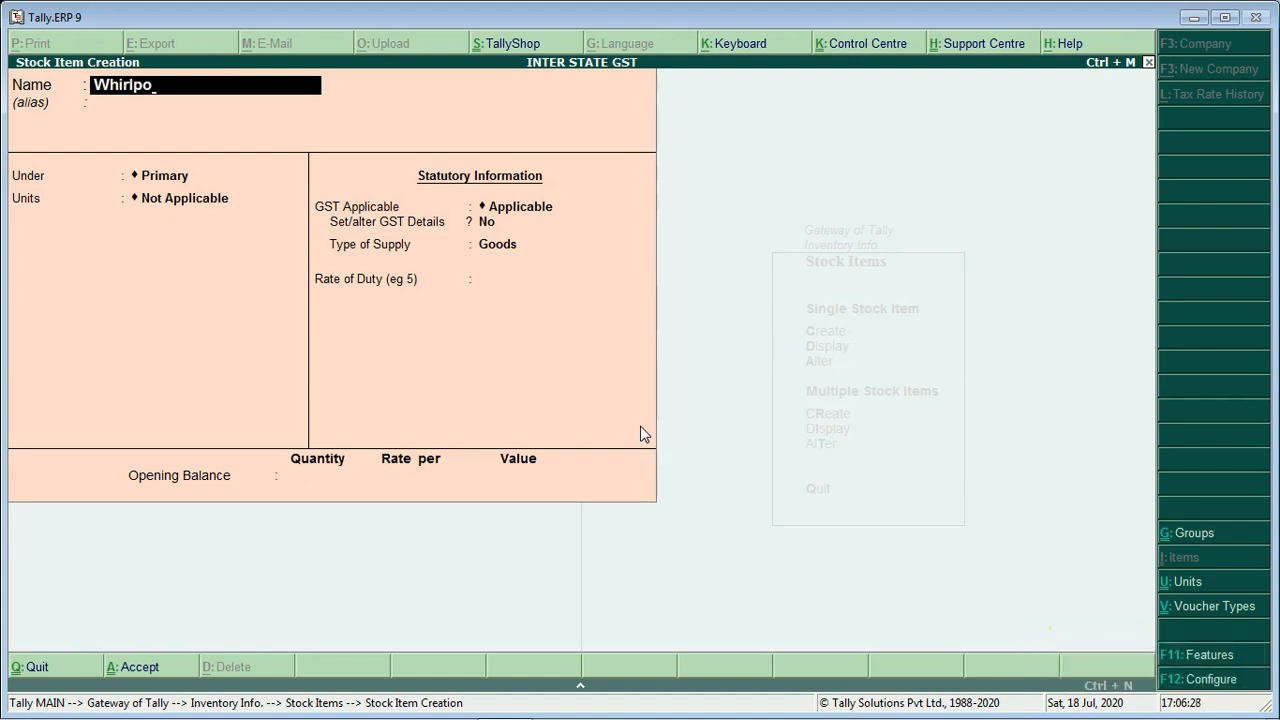
text(ol)
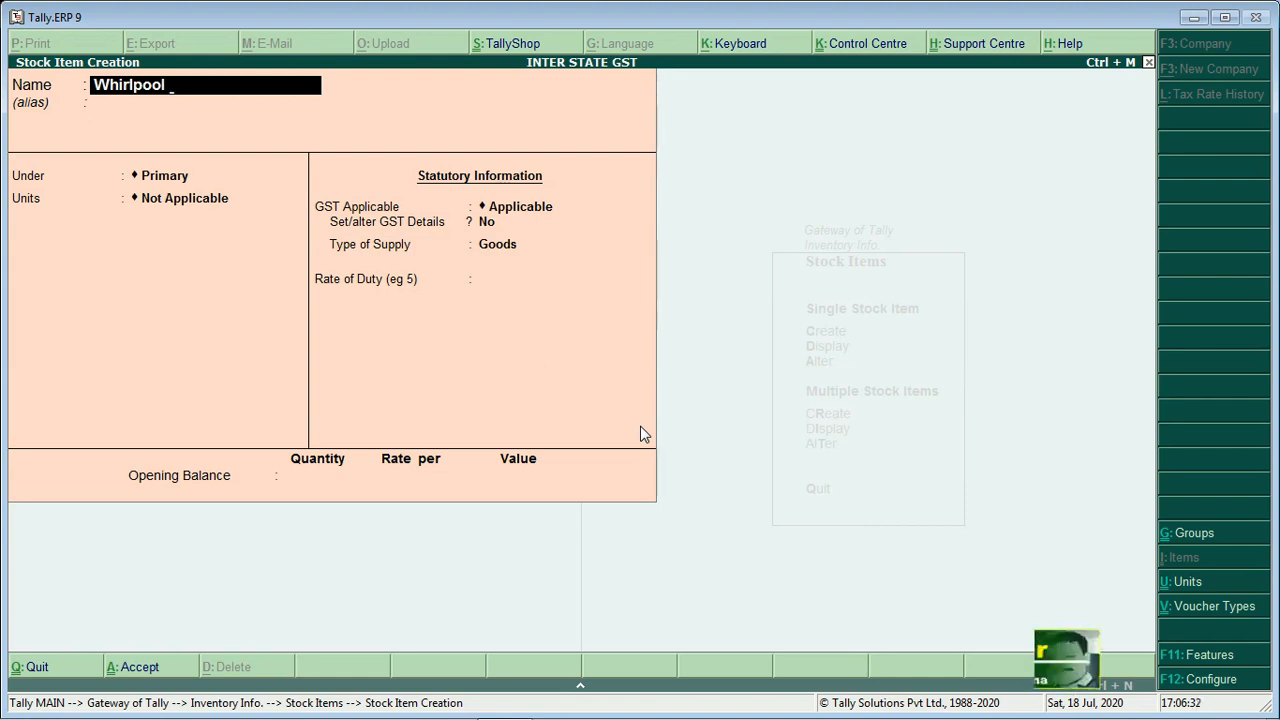
text( 245)
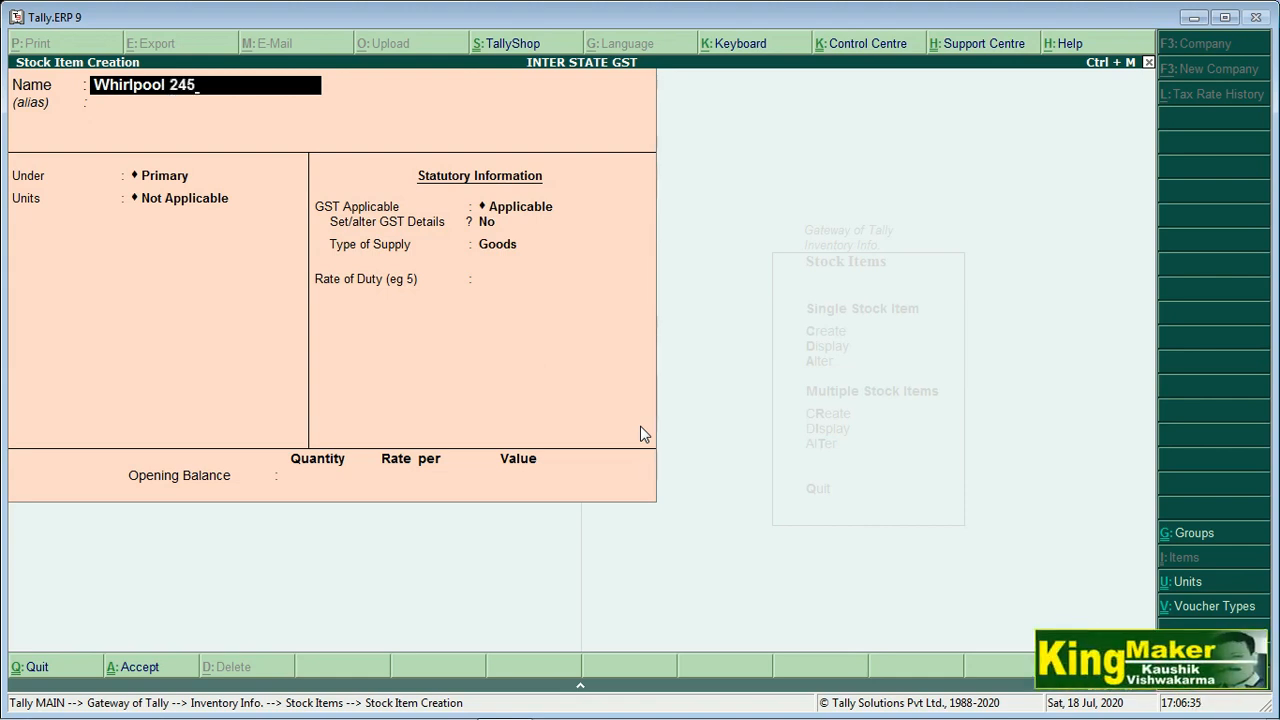
text( L2 Star -Free)
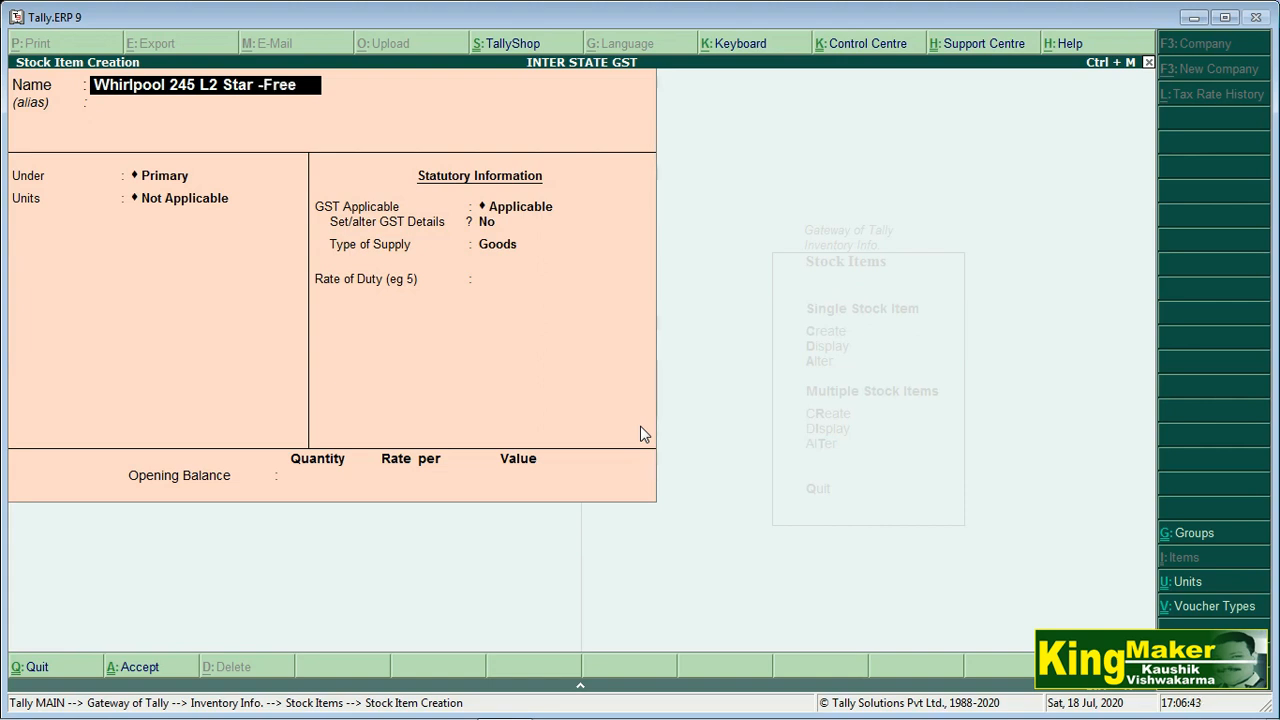
key(Return)
key(Return)
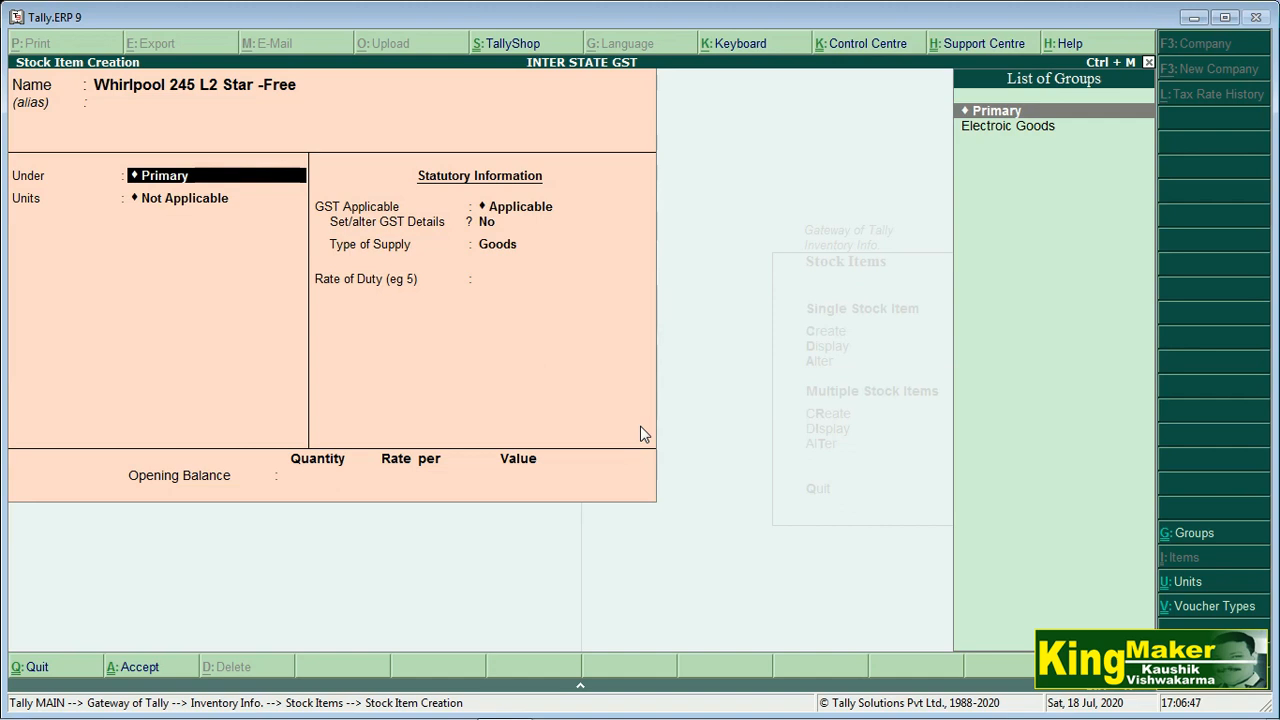
Save the Whirlpool item under Electroic Goods with unit NO, GST applicable, supply type Goods
key(Down)
key(Return)
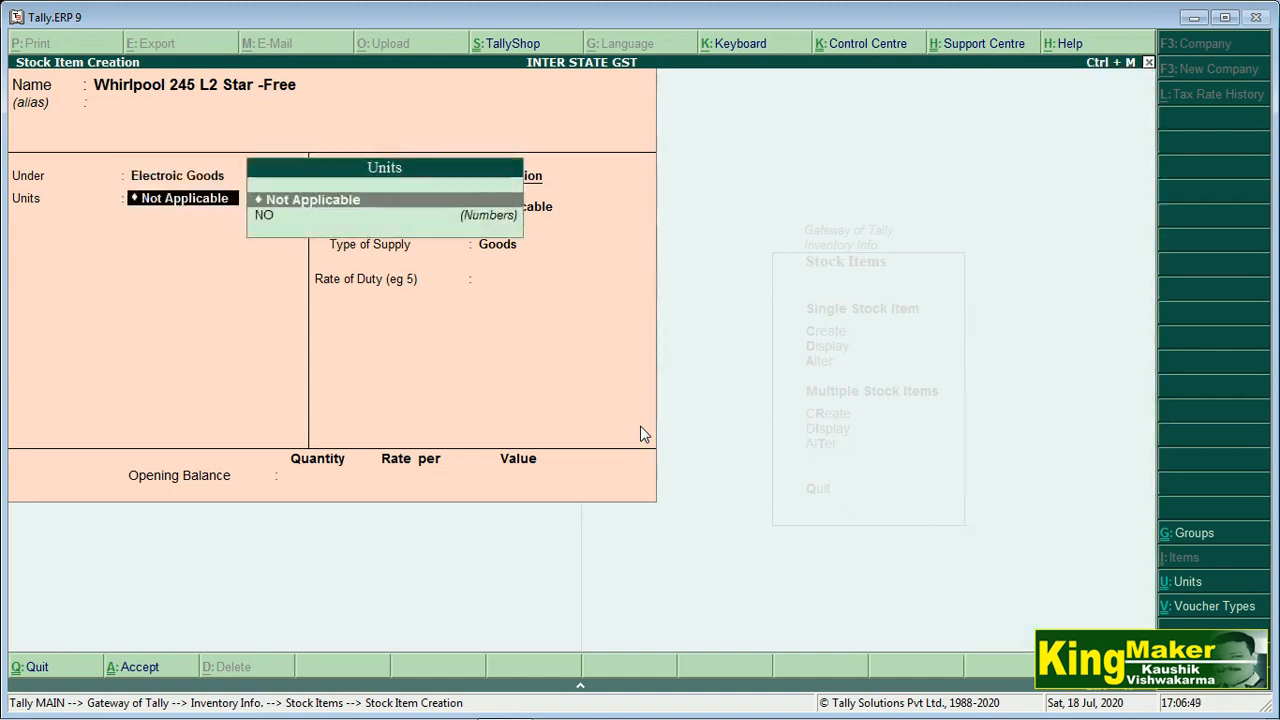
key(Down)
key(Return)
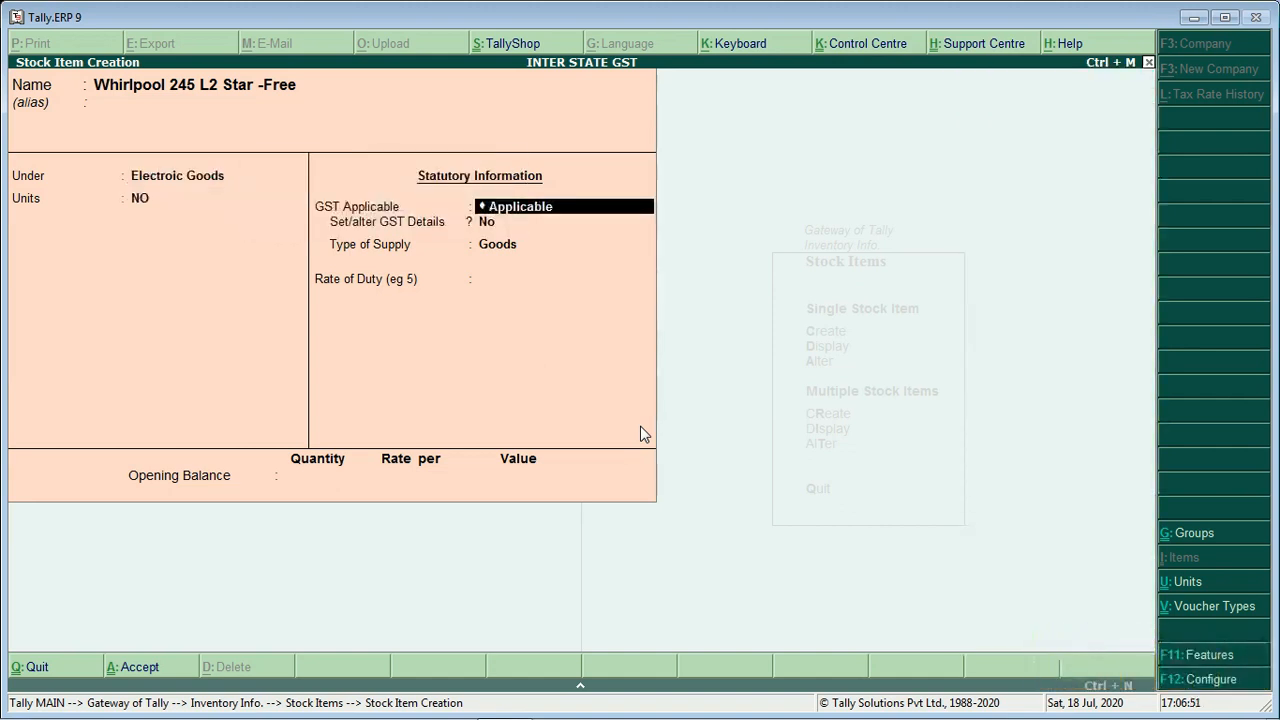
key(Return)
key(Return)
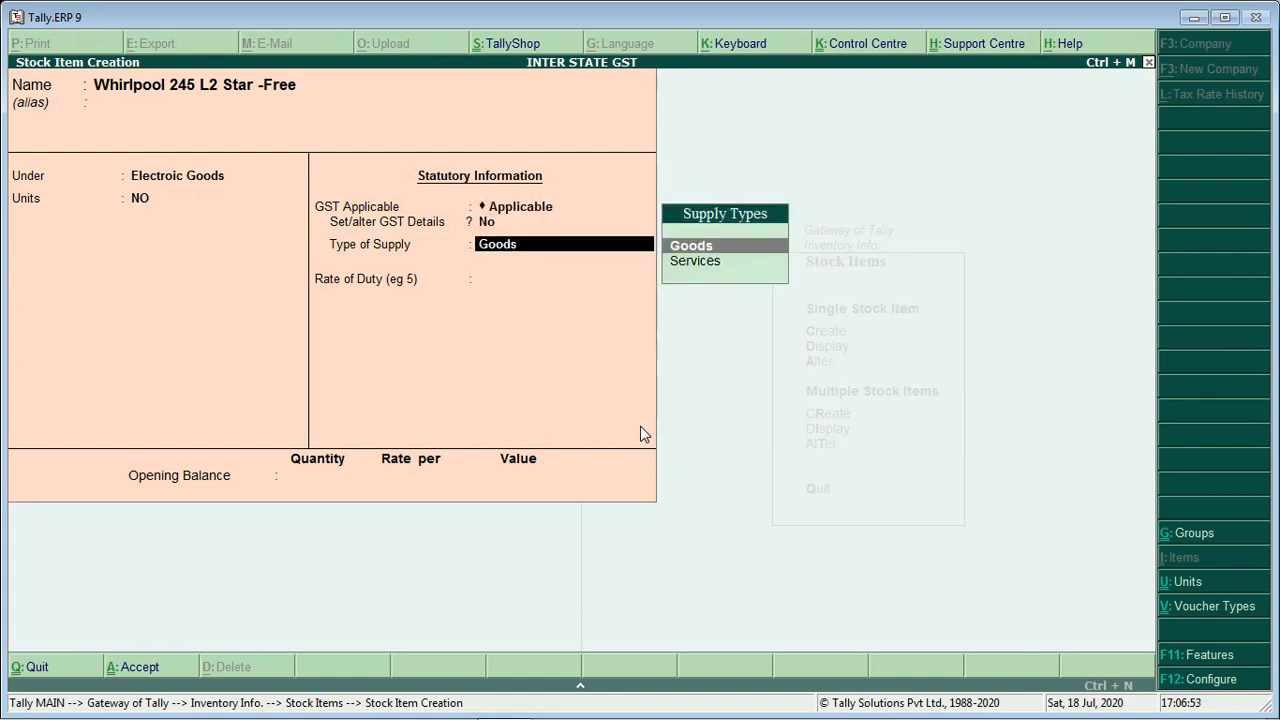
key(Return)
key(Return)
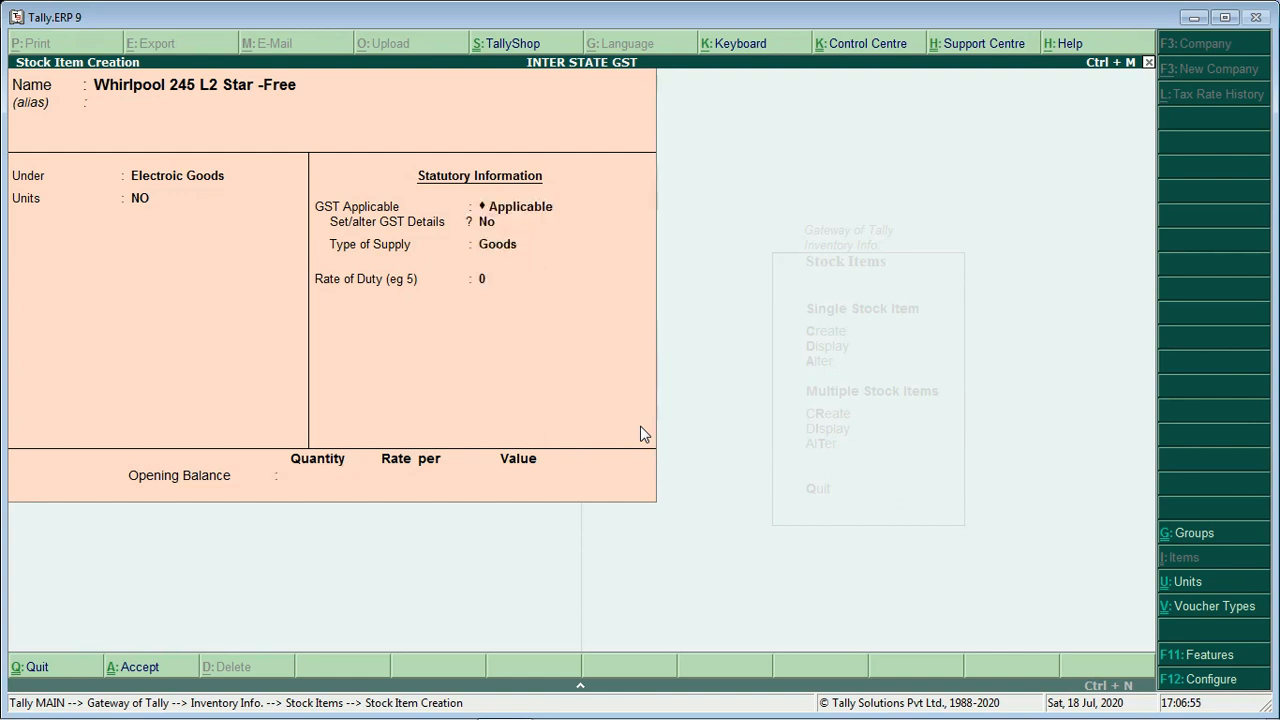
key(Return)
key(Return)
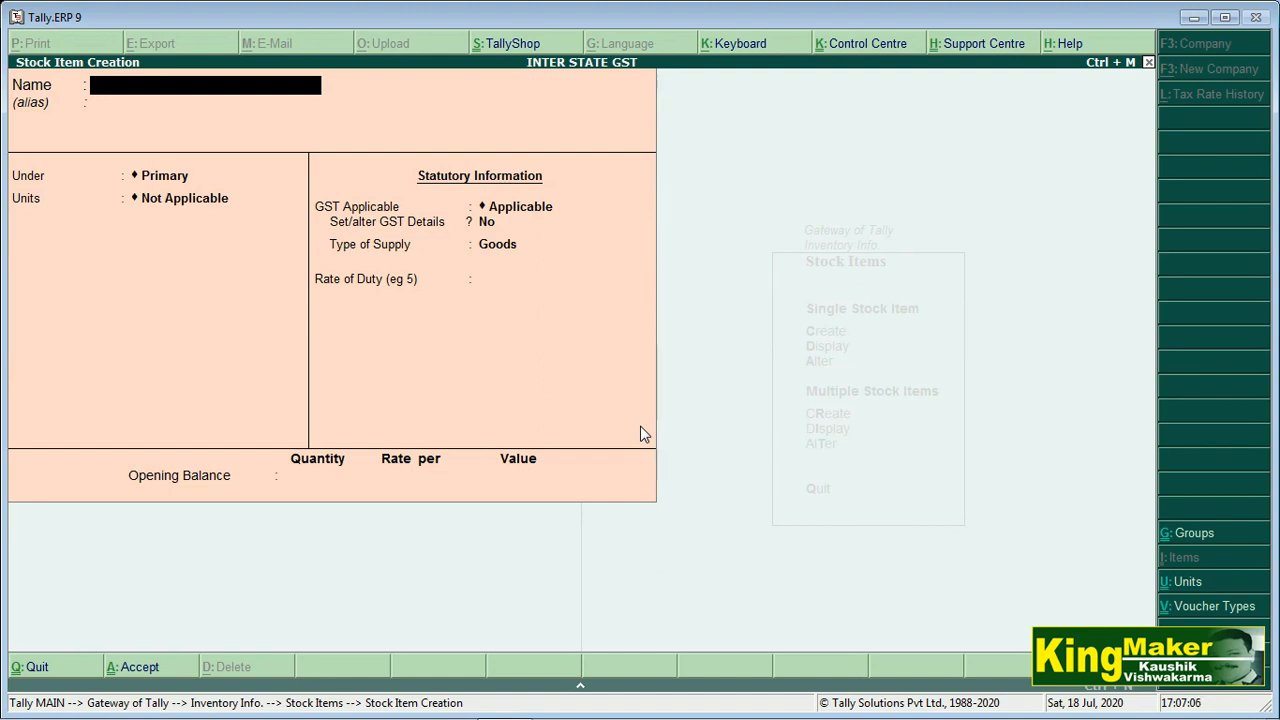
key(Escape)
key(Escape)
key(Escape)
Start a Purchase voucher with ROYAL ELECTRONICS A/C as the party
key(Down)
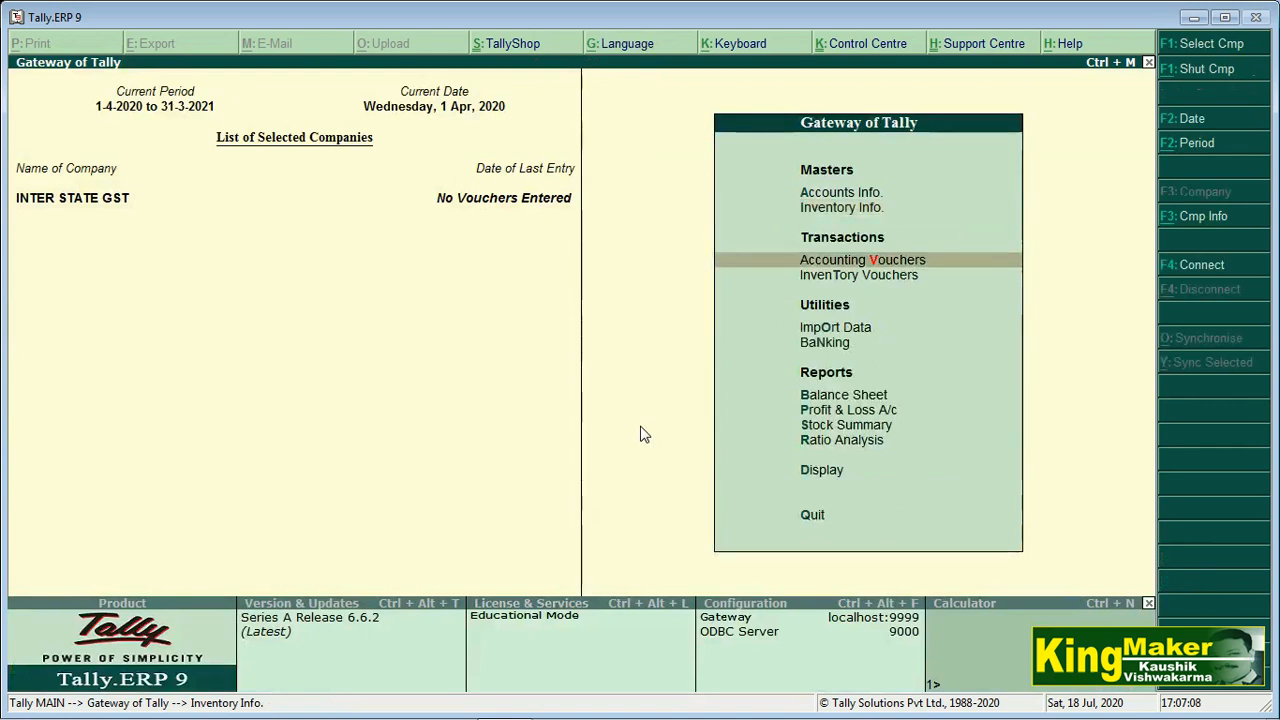
key(Return)
key(F9)
key(Return)
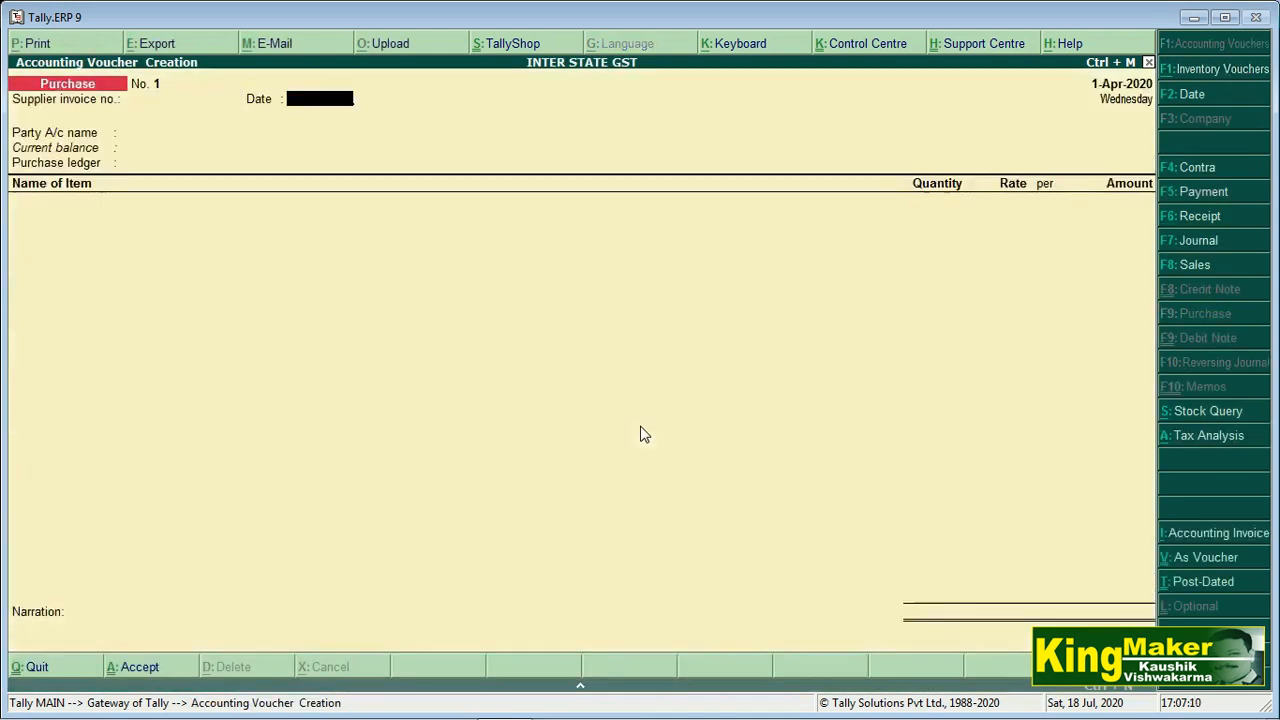
key(Return)
key(Down)
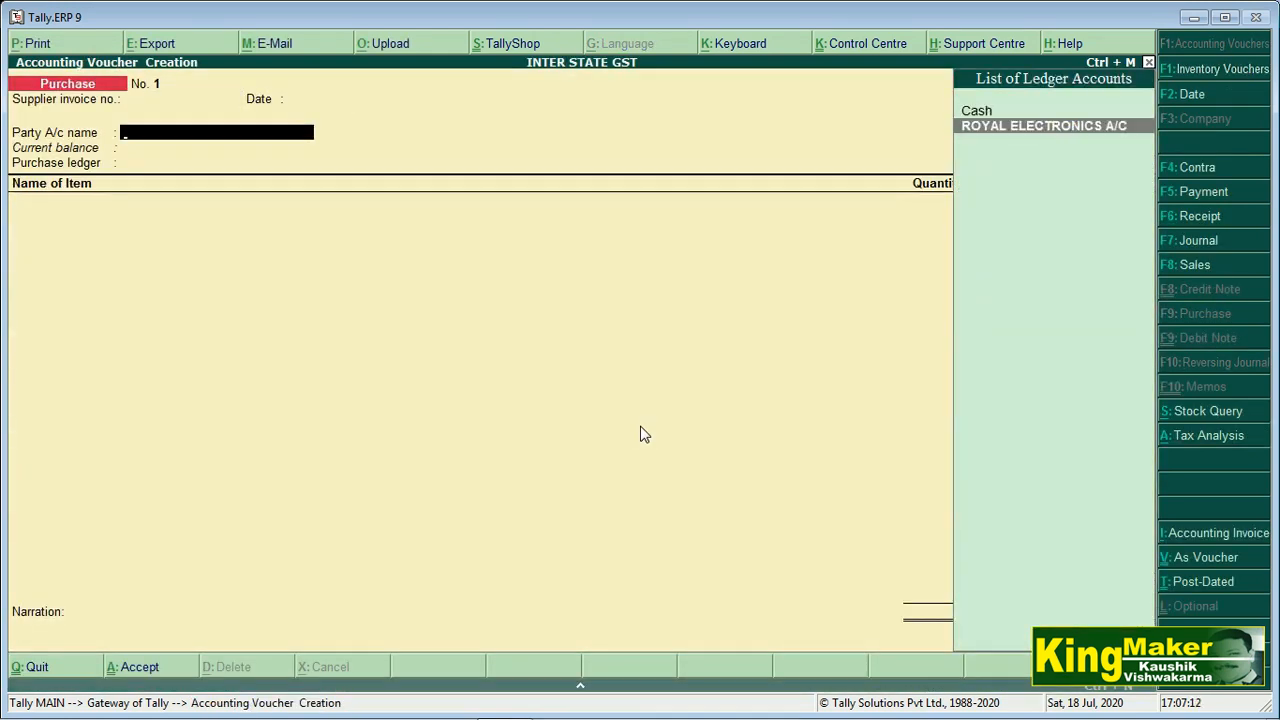
key(Return)
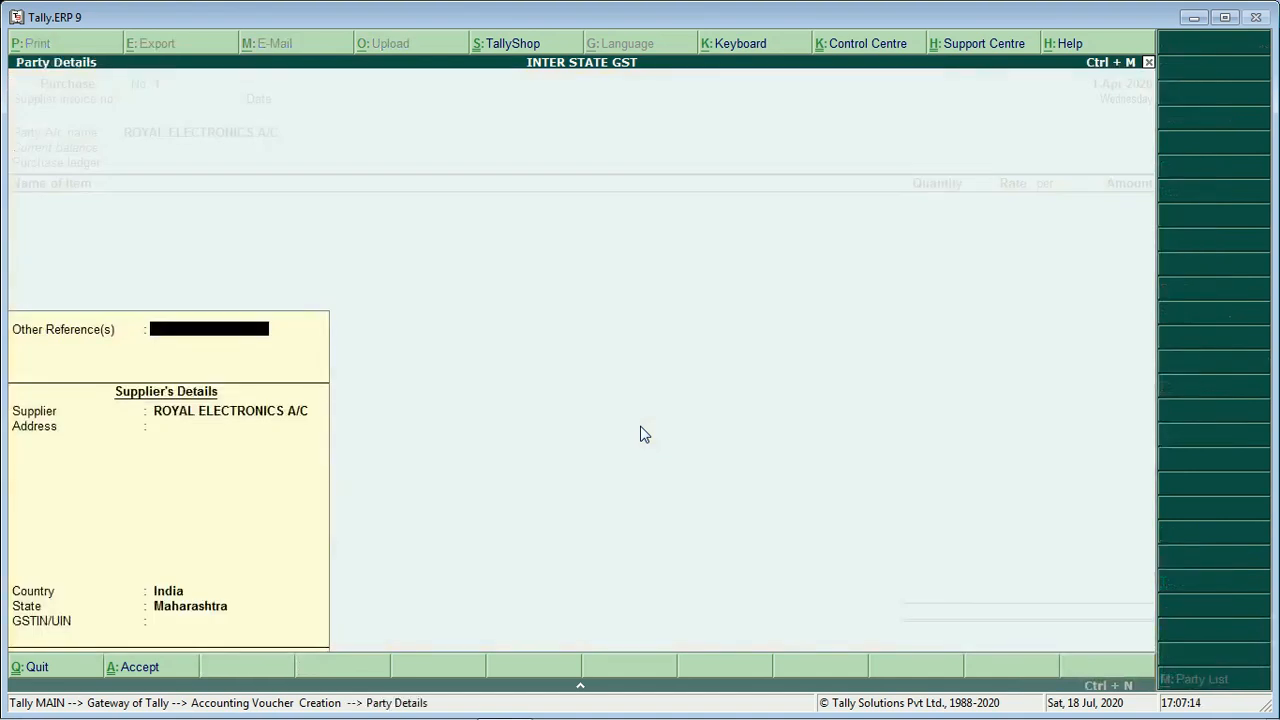
Enter supplier address Maharashtra, keep India and Maharashtra, and fill in the supplier's GSTIN
key(Return)
key(Return)
text(Maharas)
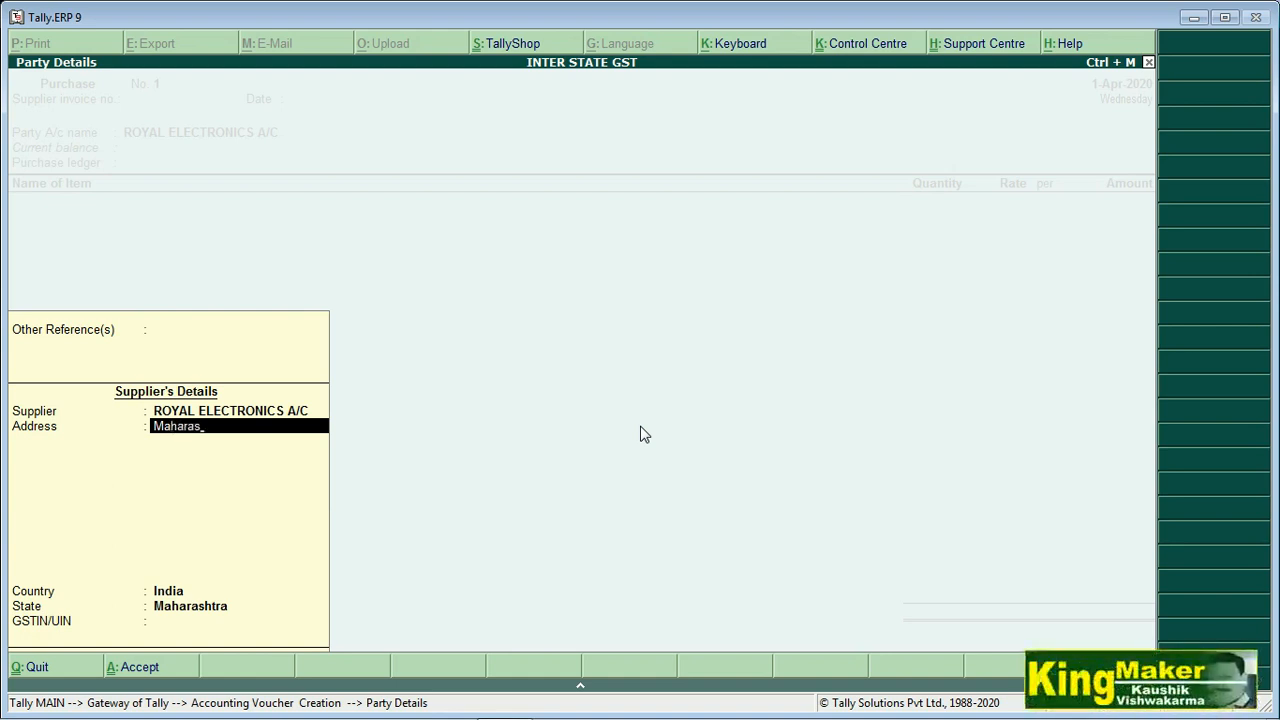
text(sht)
key(BackSpace)
key(BackSpace)
text(htra)
key(Return)
key(Return)
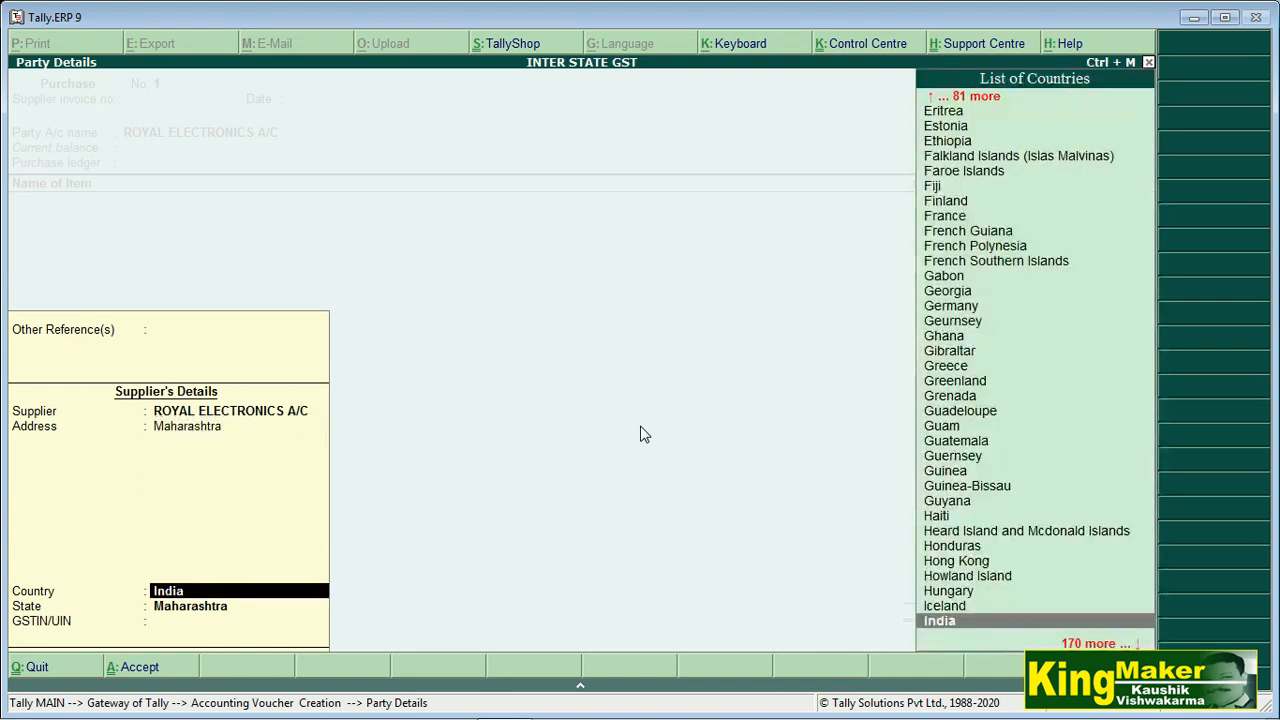
key(Return)
key(Return)
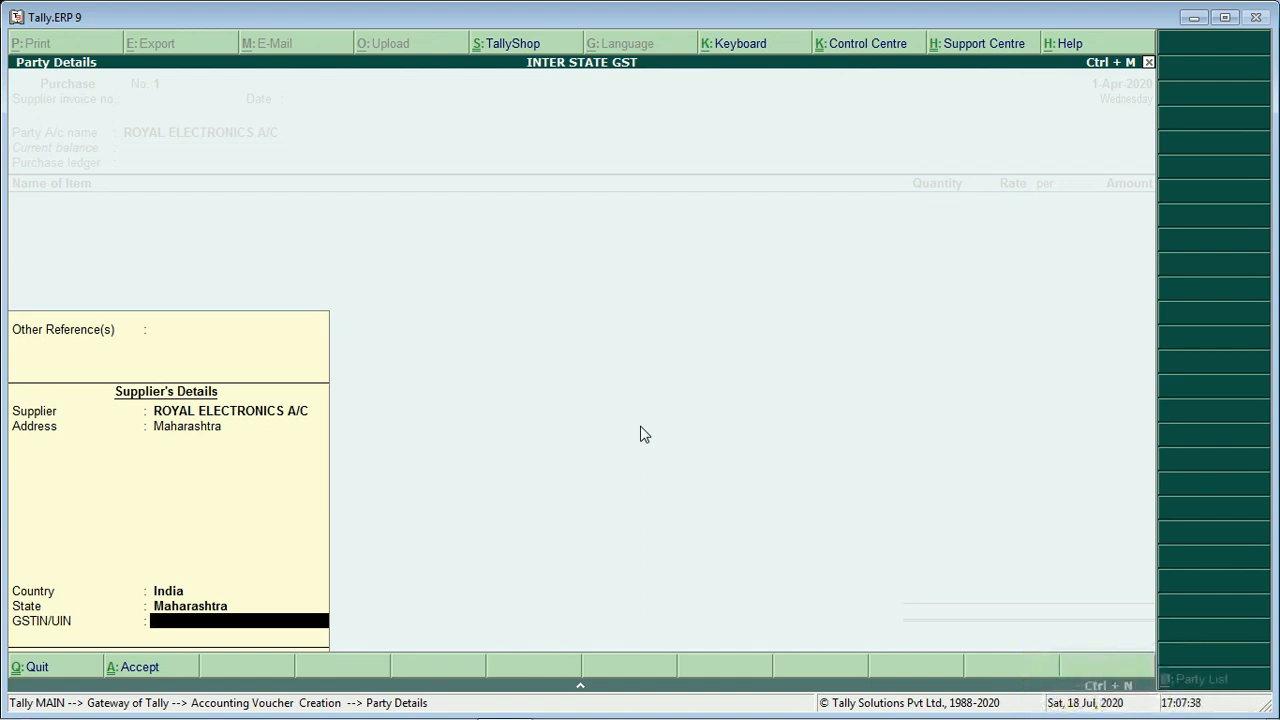
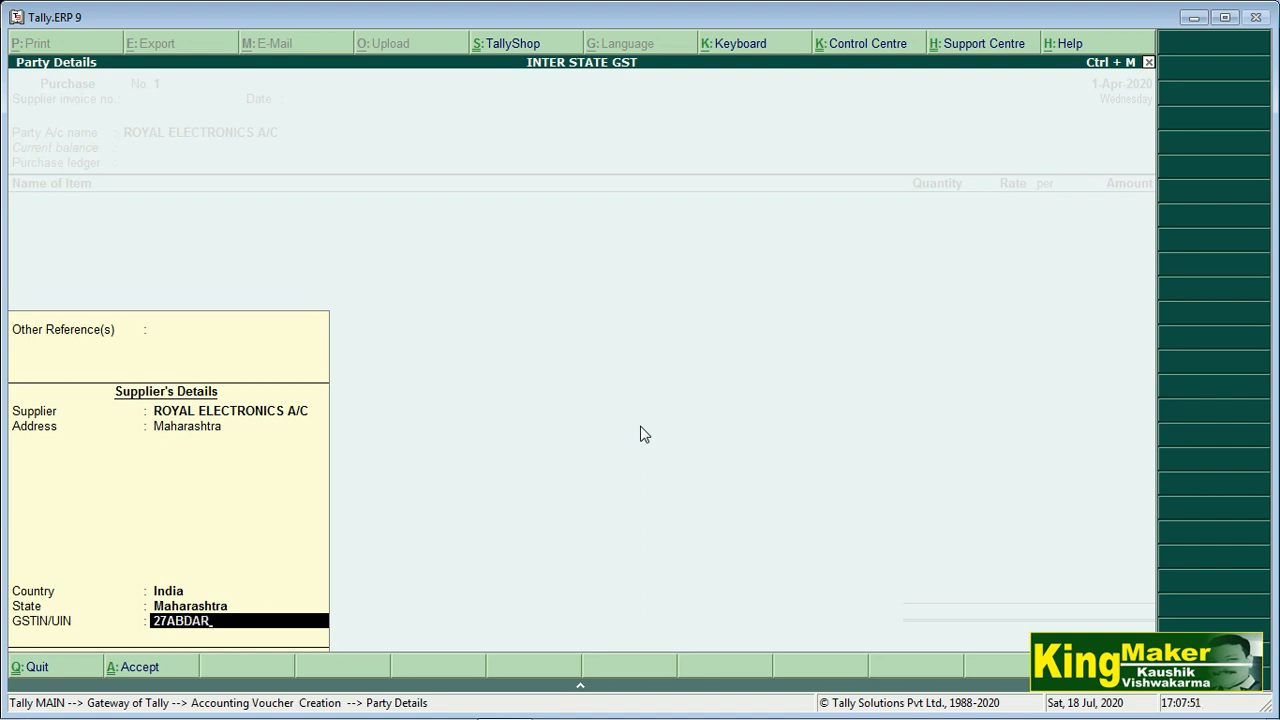
key(Return)
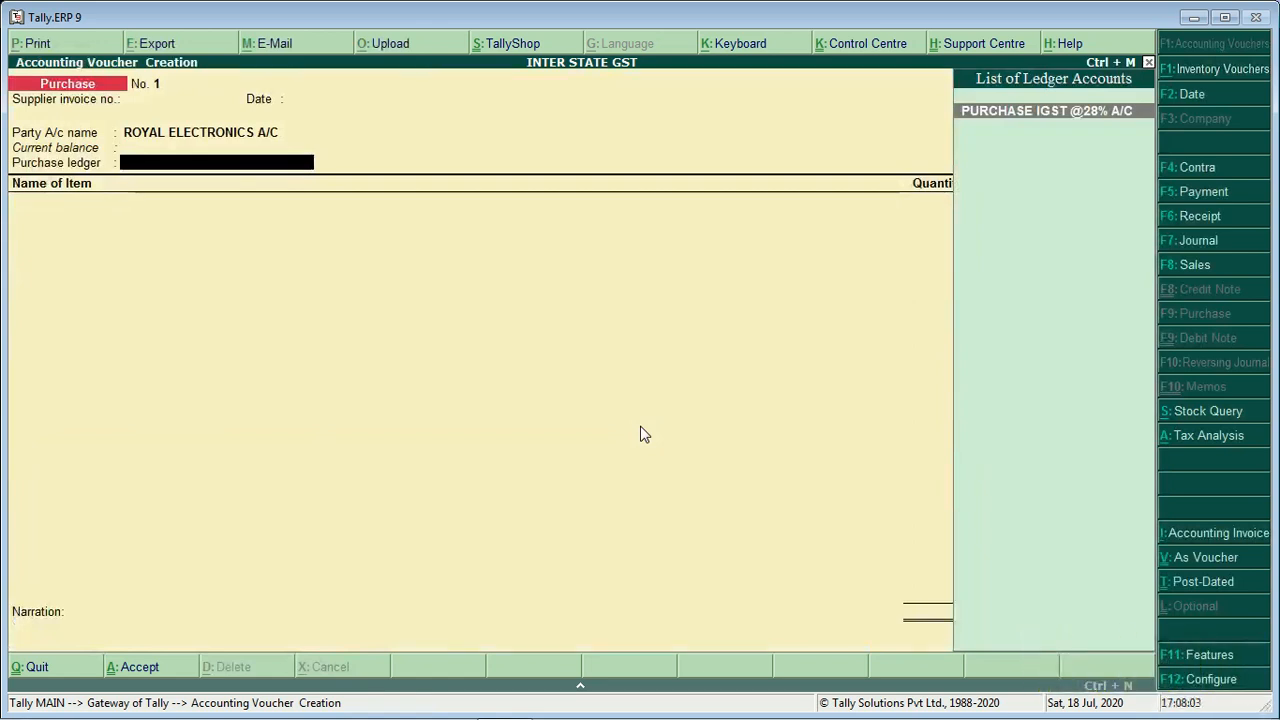
key(Return)
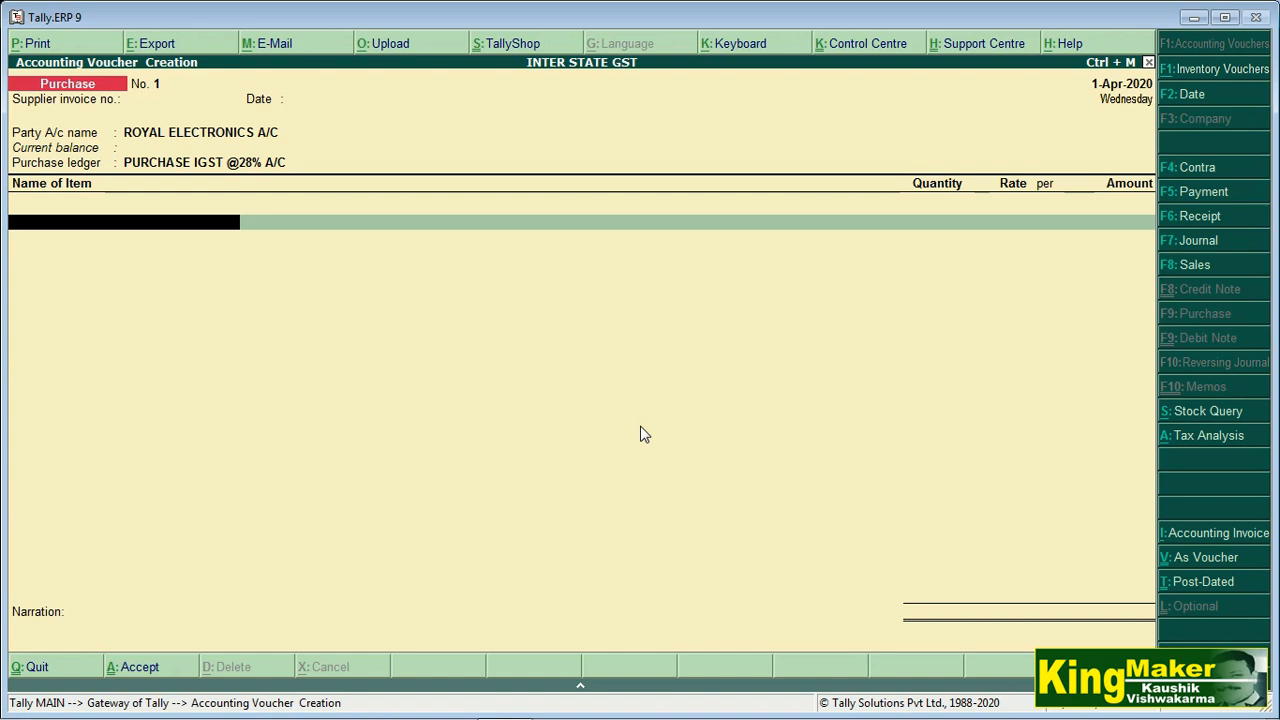
text(W)
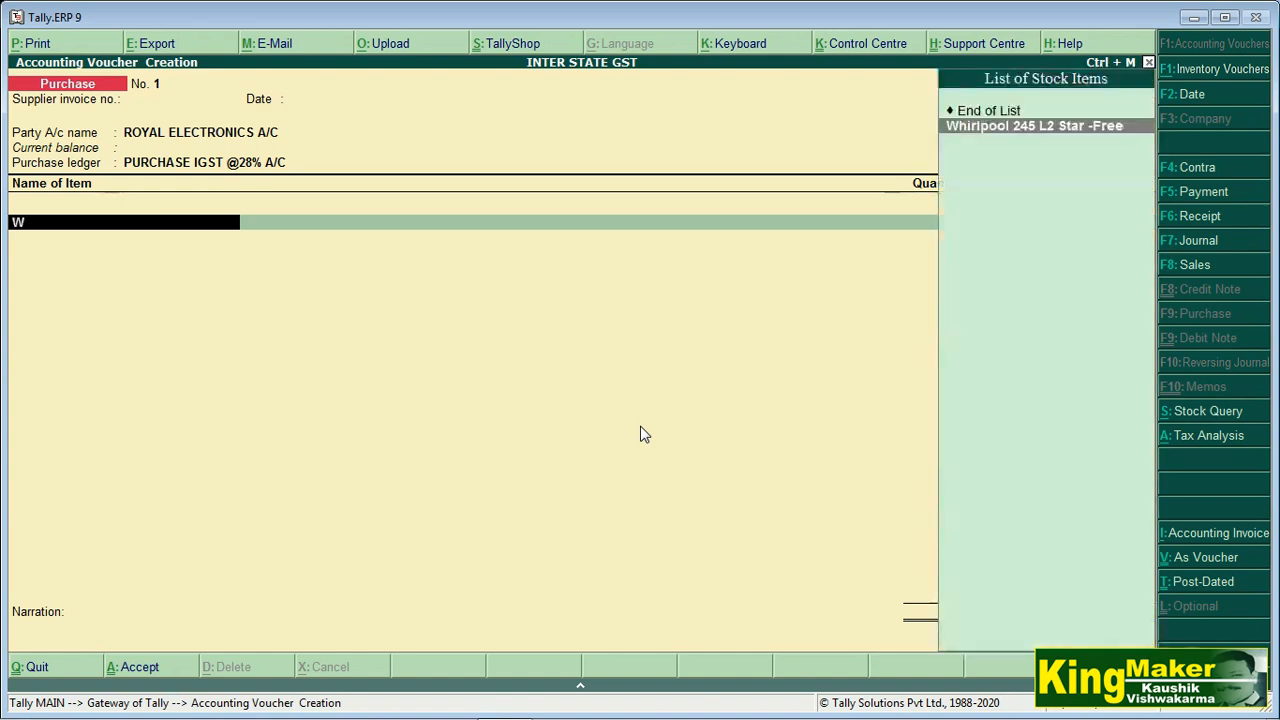
key(Return)
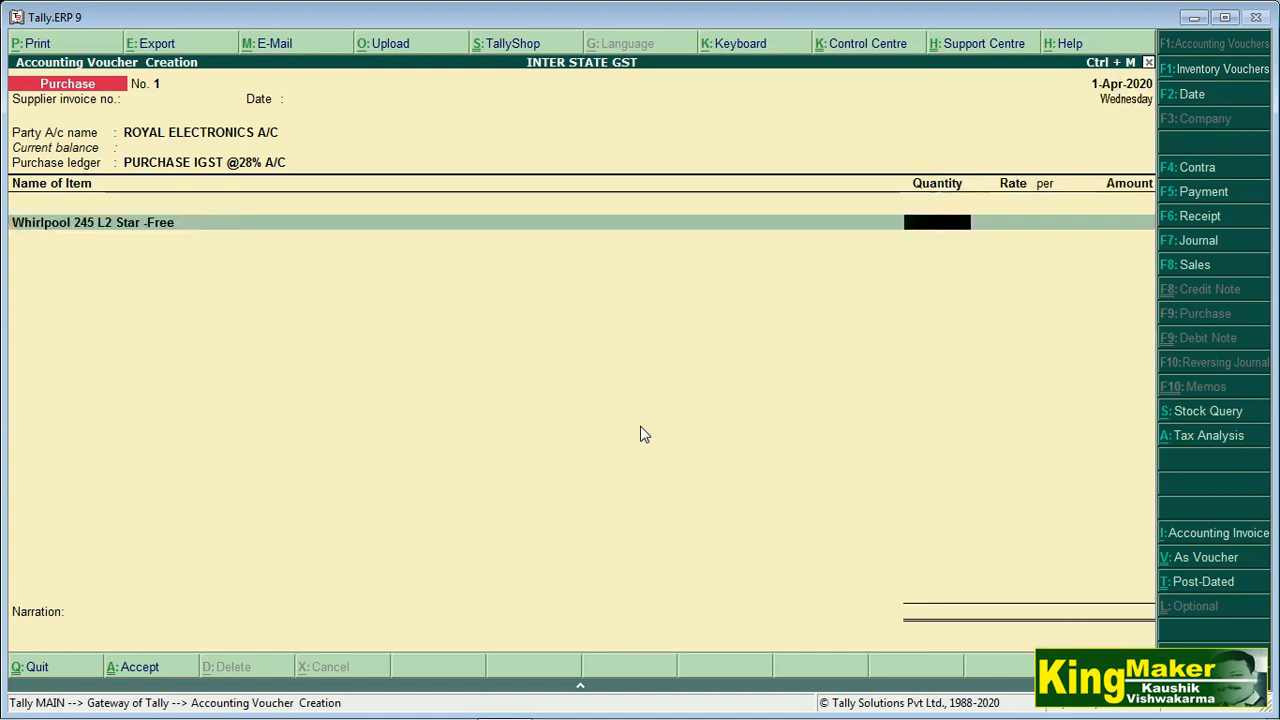
text(5)
key(Return)
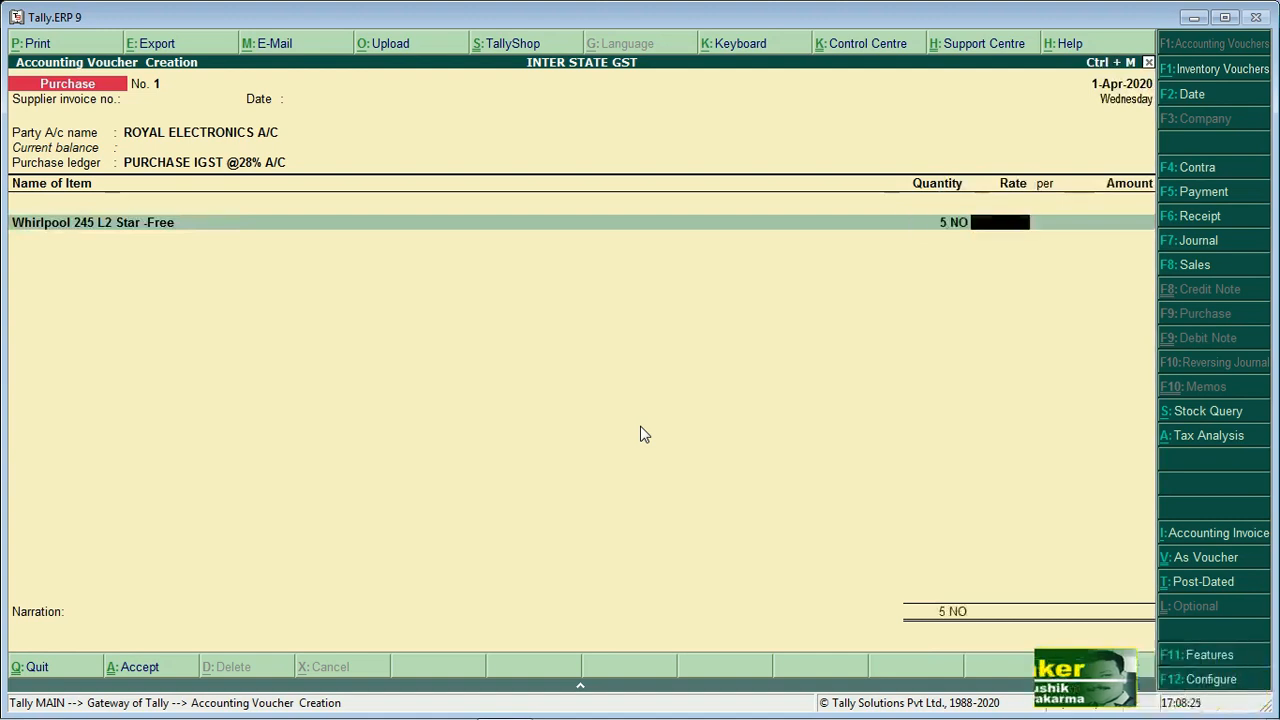
text(10,000)
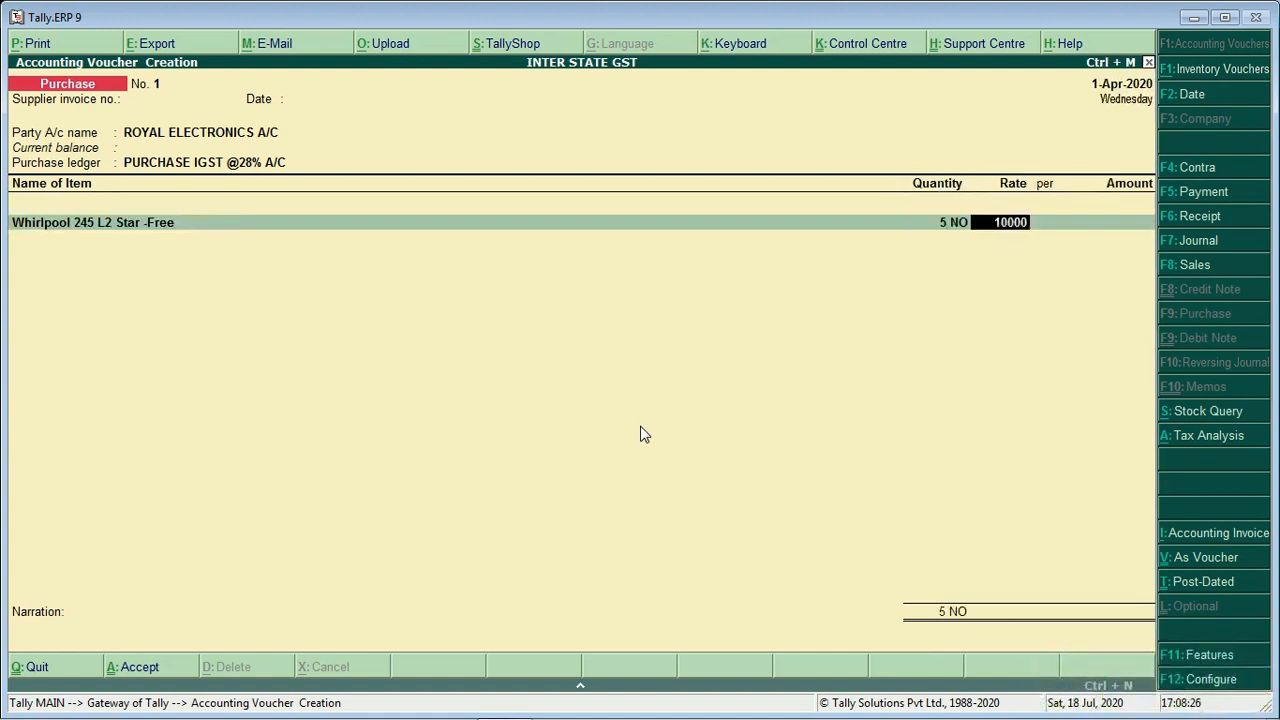
key(Return)
key(Return)
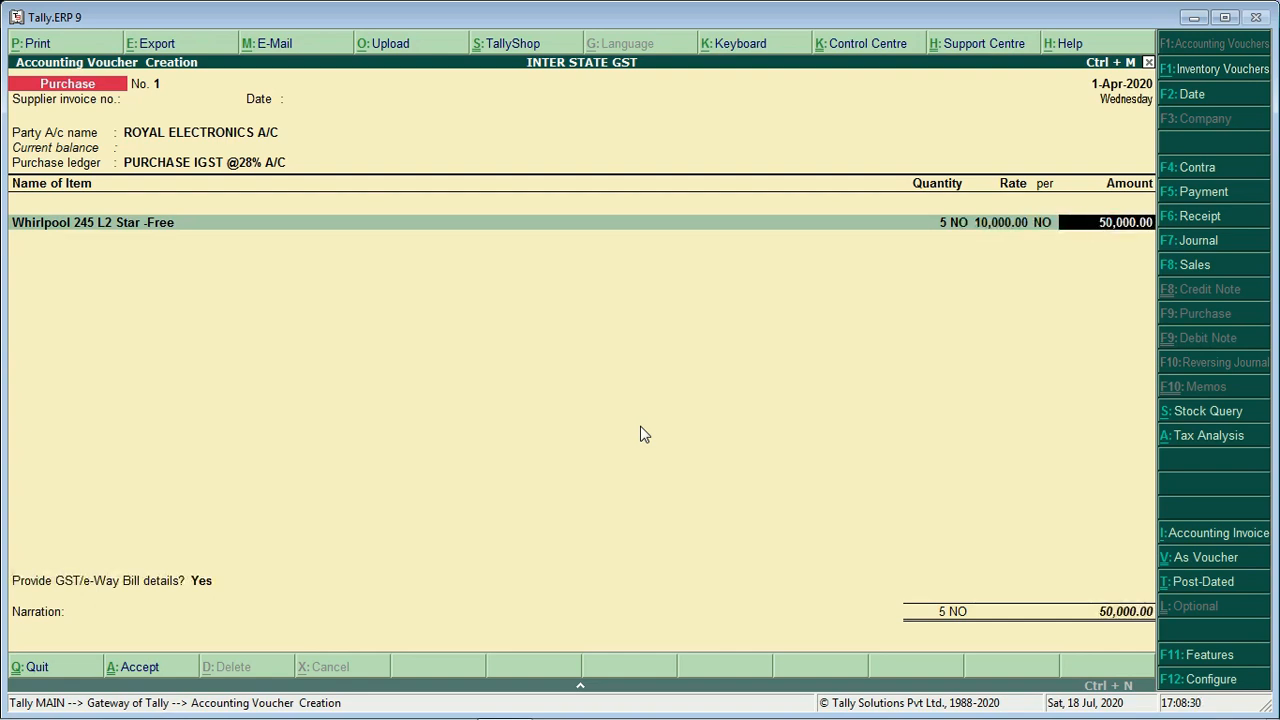
Add an IGST (INTEGRETED TAX)@ 28% A/C line of 14,000, making the total 64,000
key(Return)
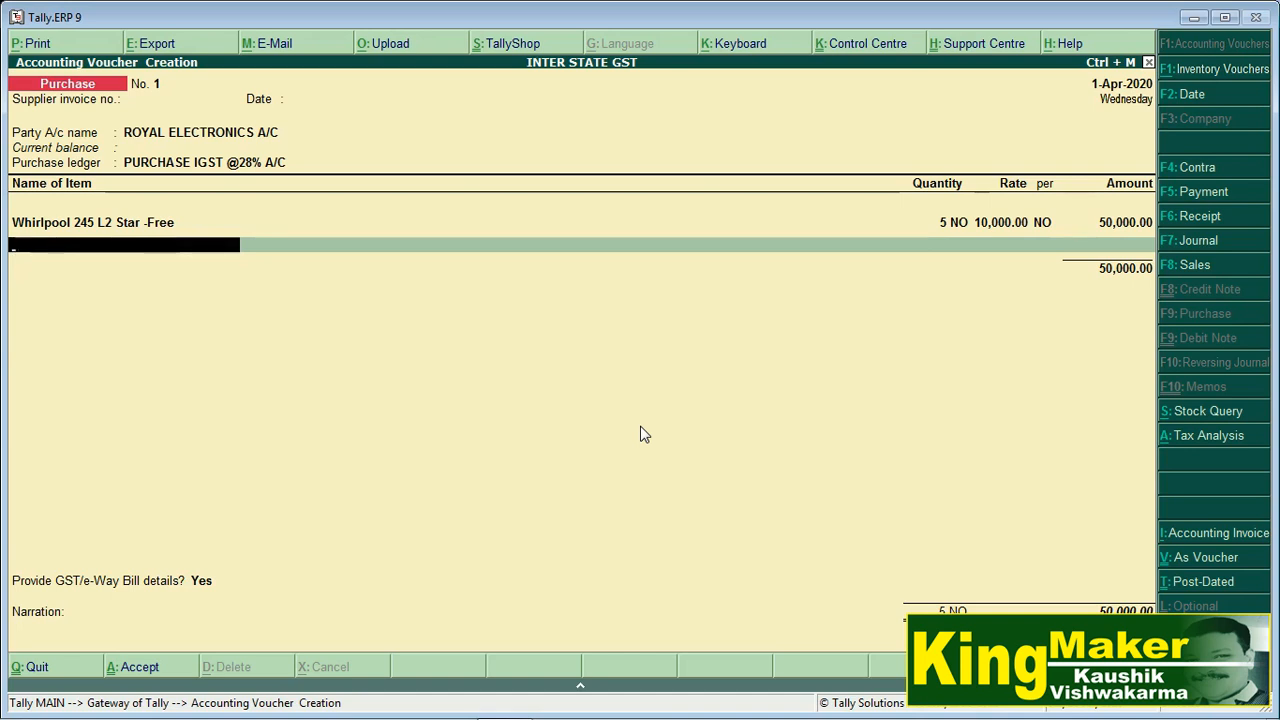
key(Return)
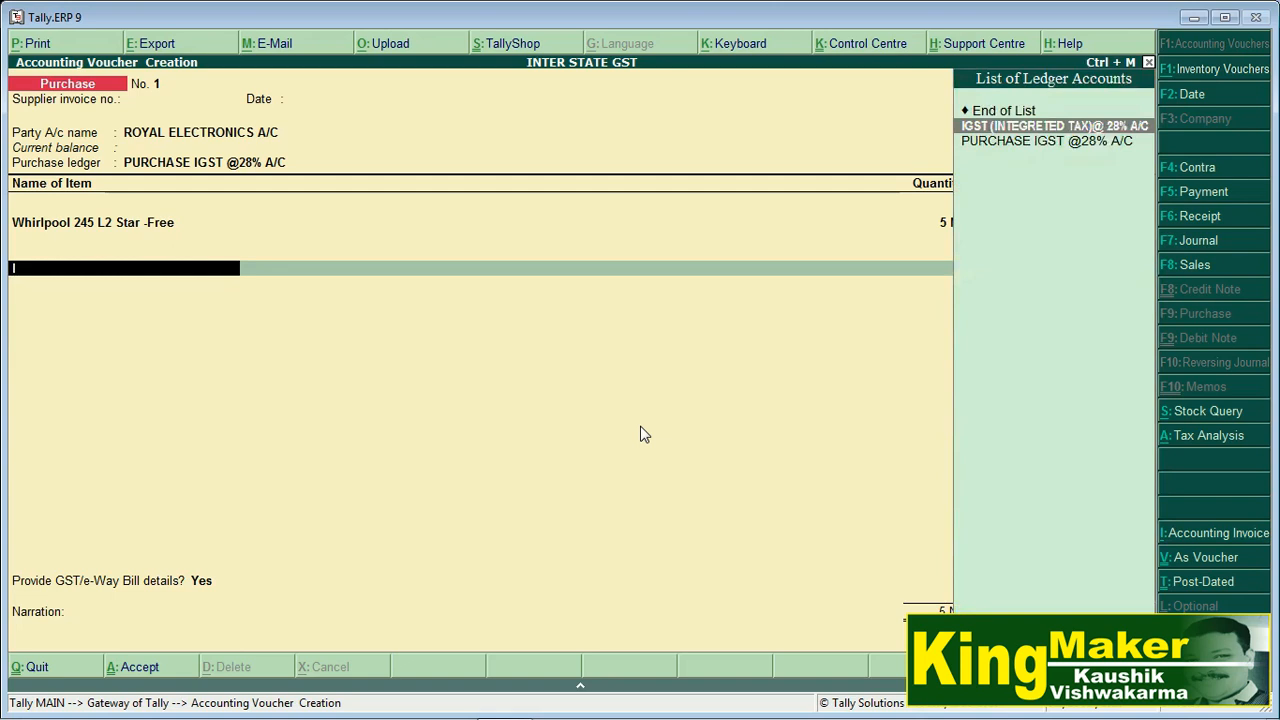
key(Return)
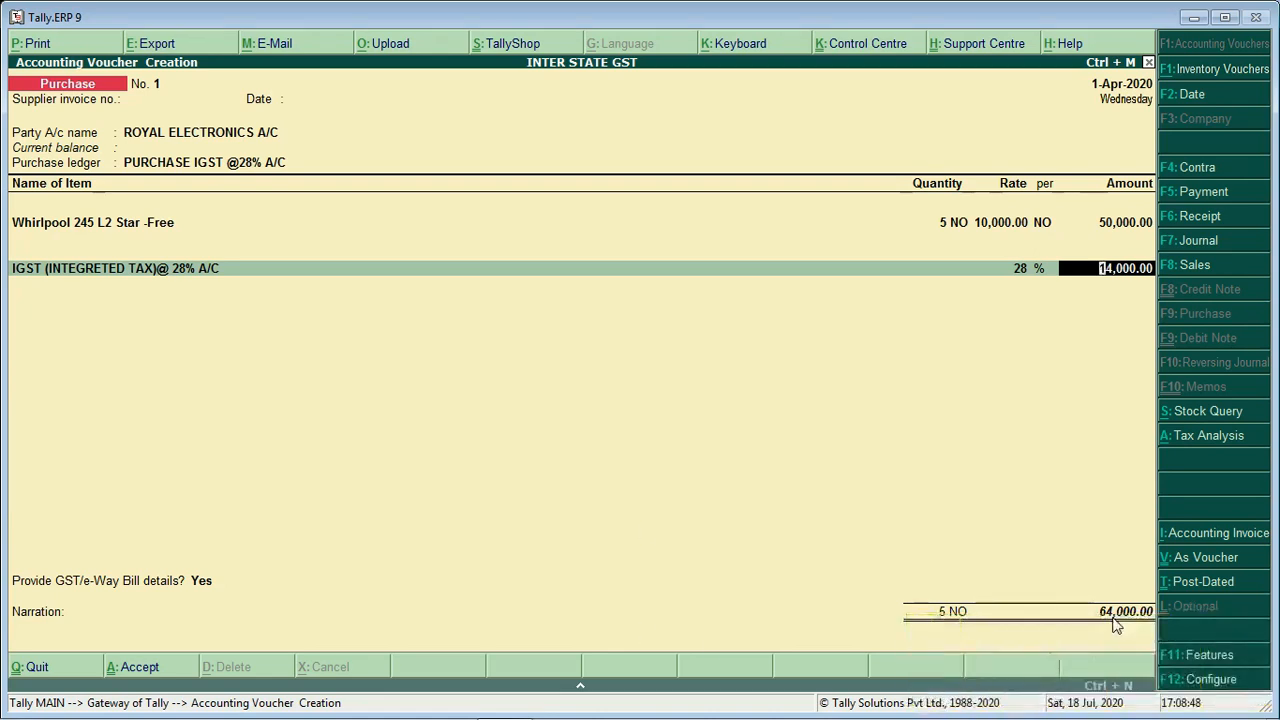
key(Return)
key(Return)
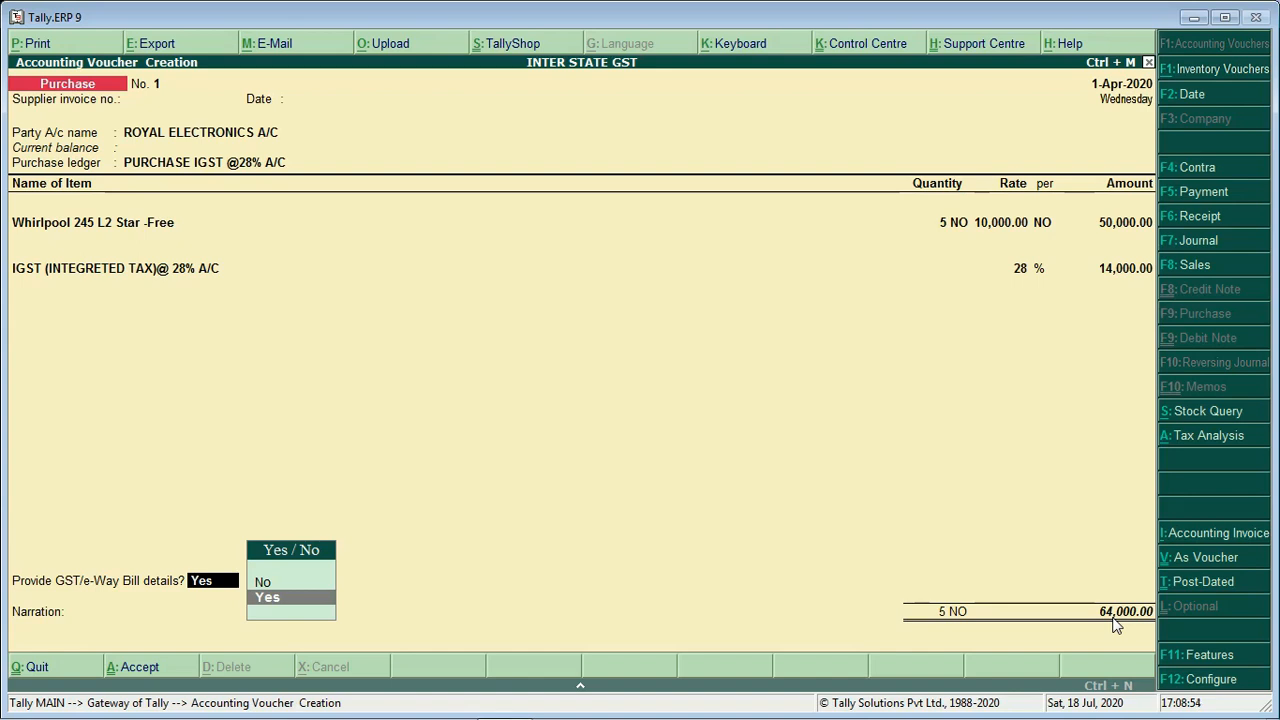
Pass the e-way bill and narration fields, save the purchase voucher, and begin Sales voucher No. 1
key(Return)
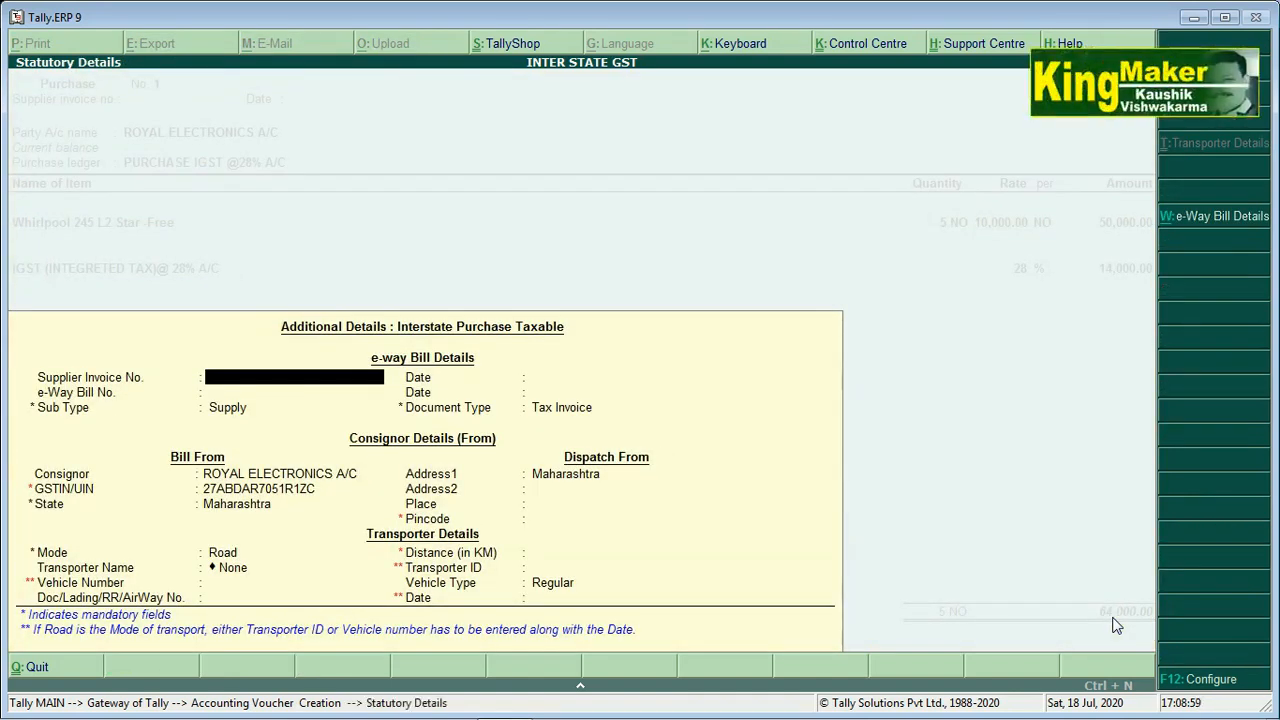
key(Return)
key(Return)
key(Return)
key(Return)
key(Return)
key(Return)
key(Return)
key(Return)
key(Return)
key(Return)
key(Return)
key(Return)
key(Return)
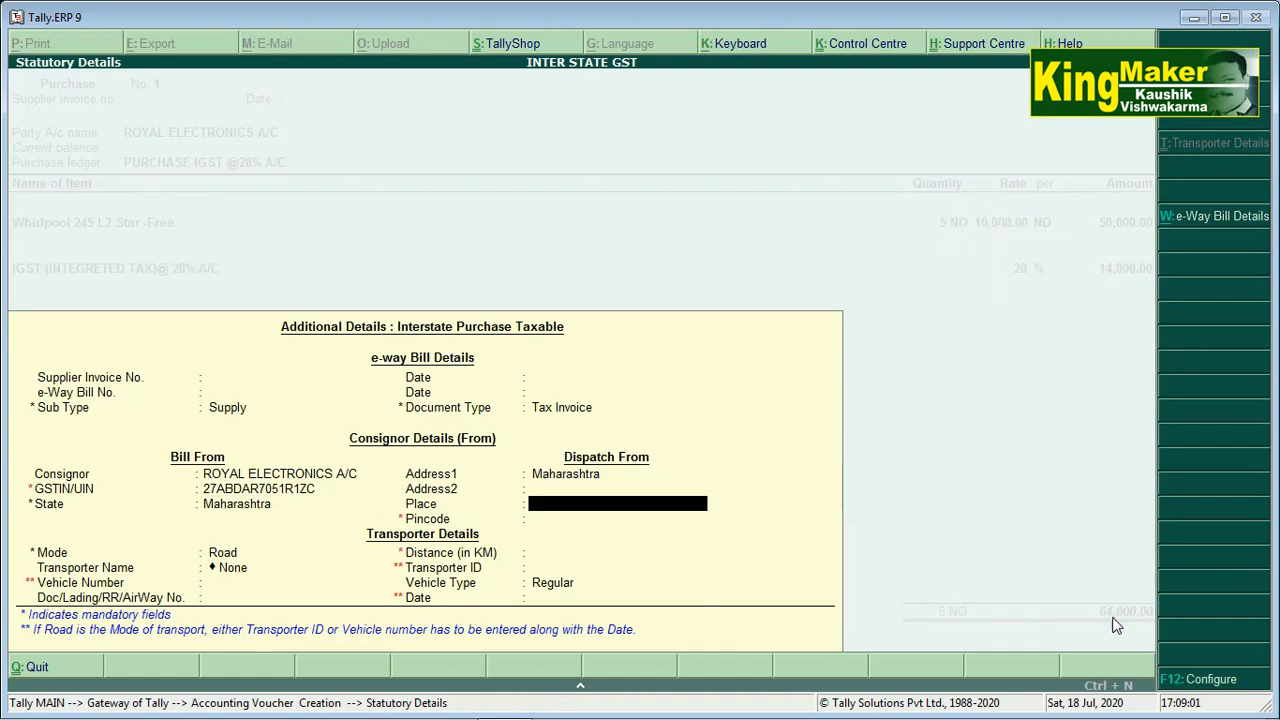
key(Return)
key(Return)
key(Return)
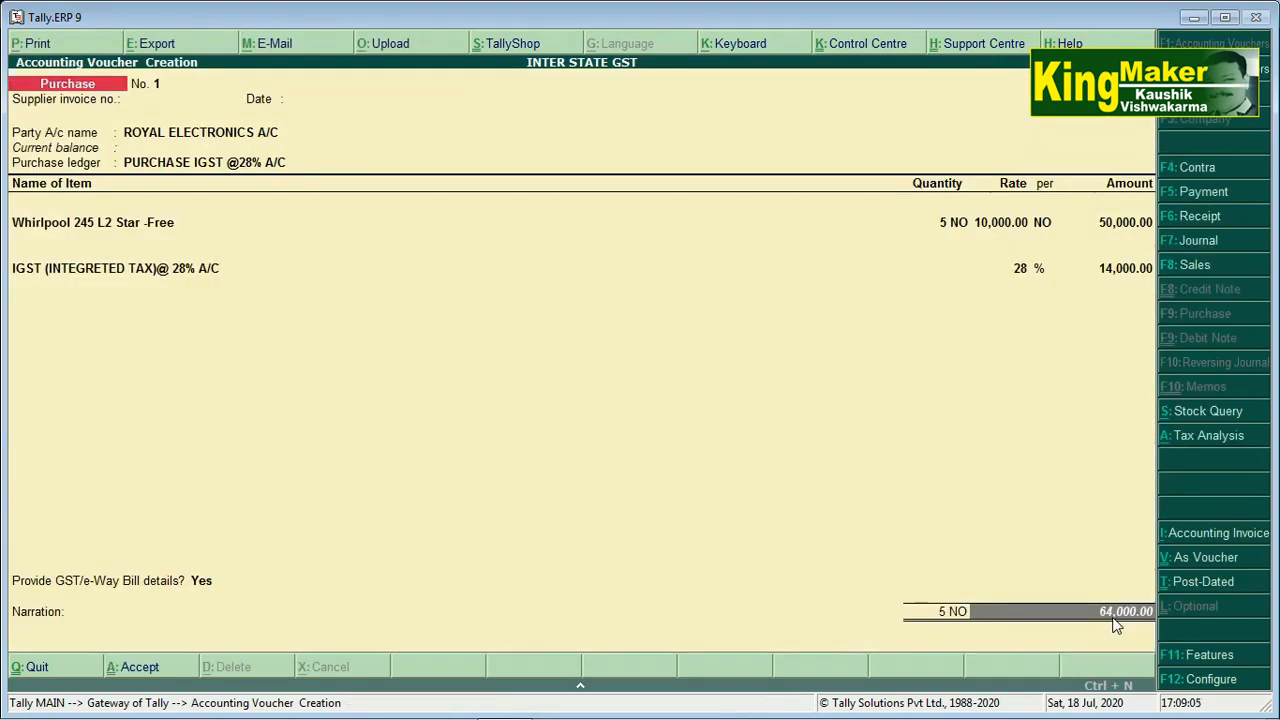
key(Return)
key(Return)
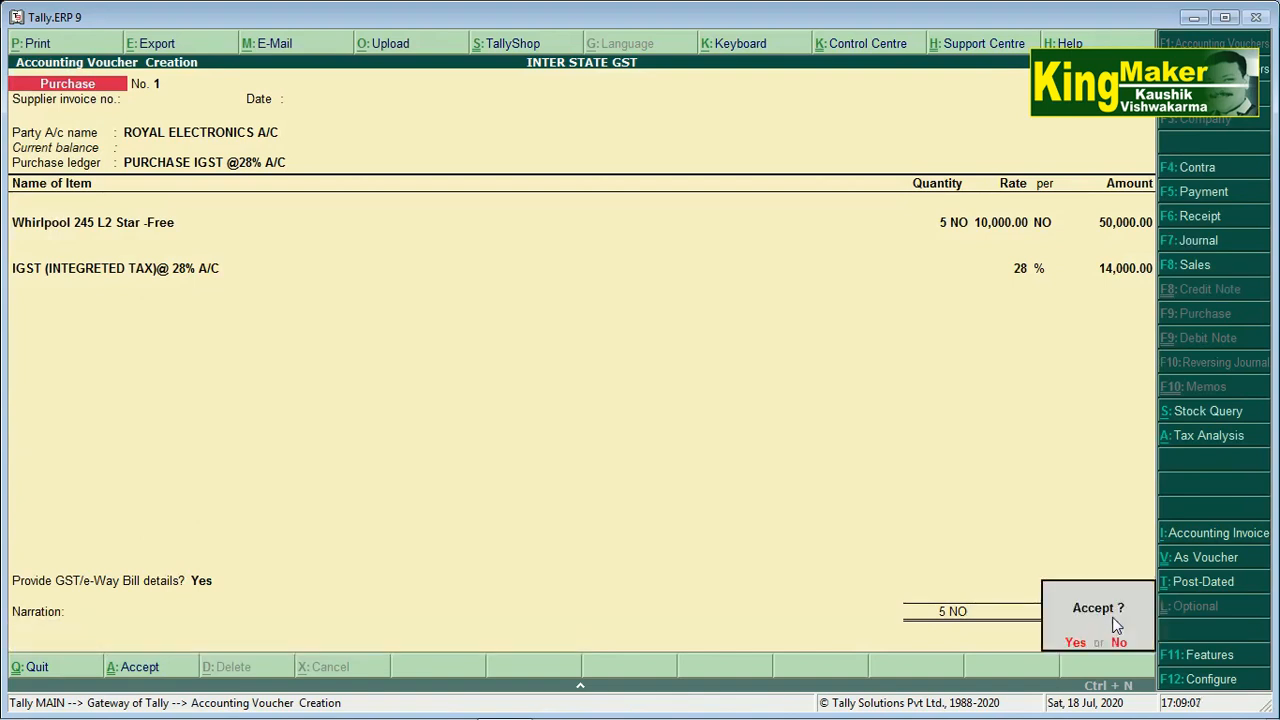
key(Return)
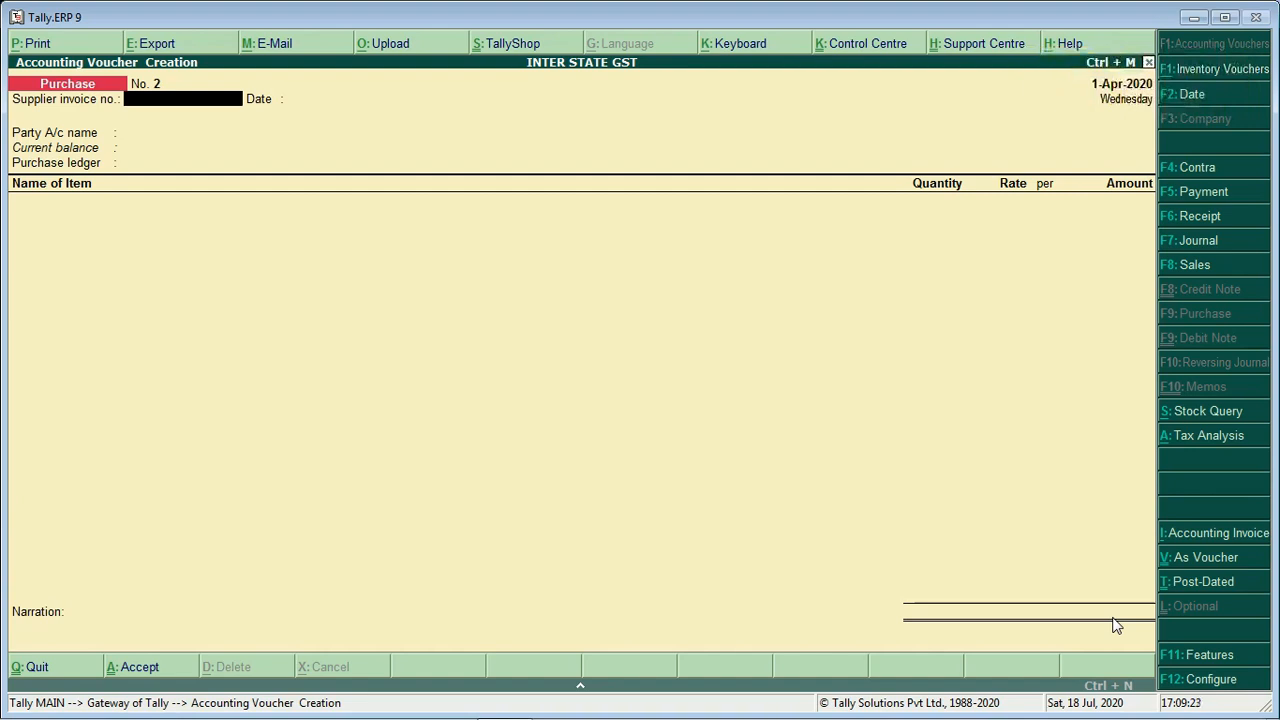
key(F8)
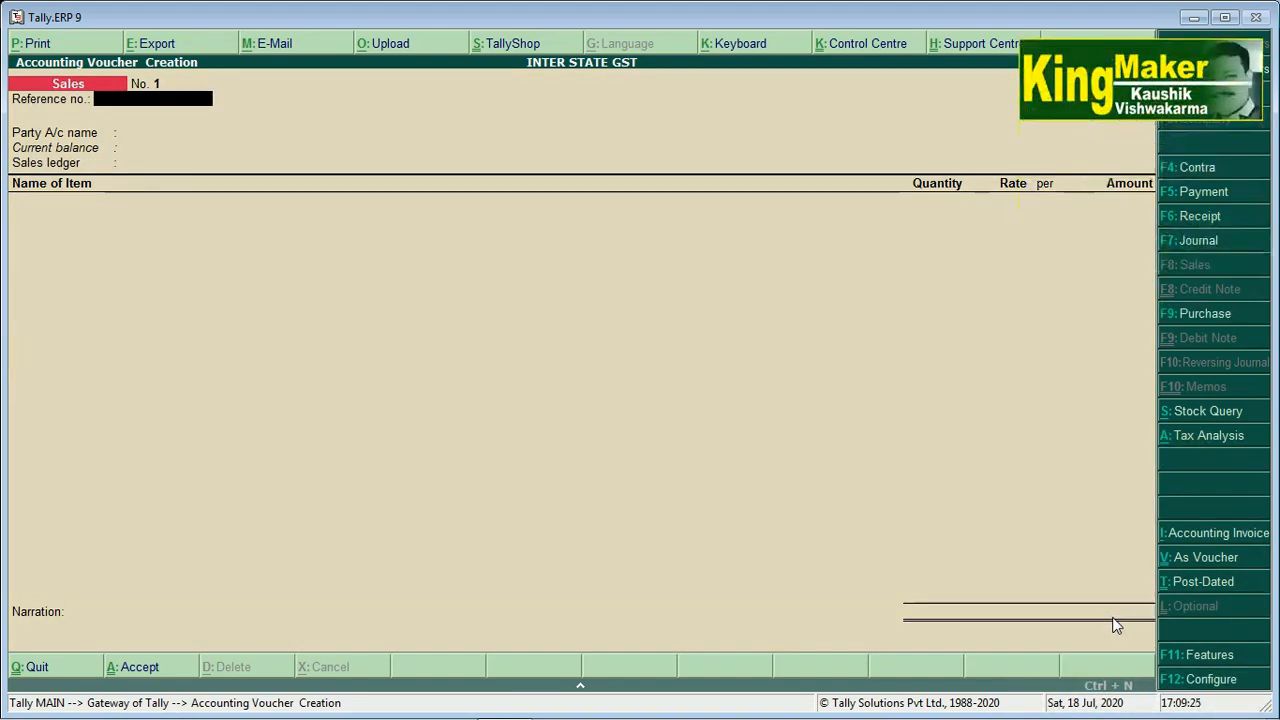
key(Return)
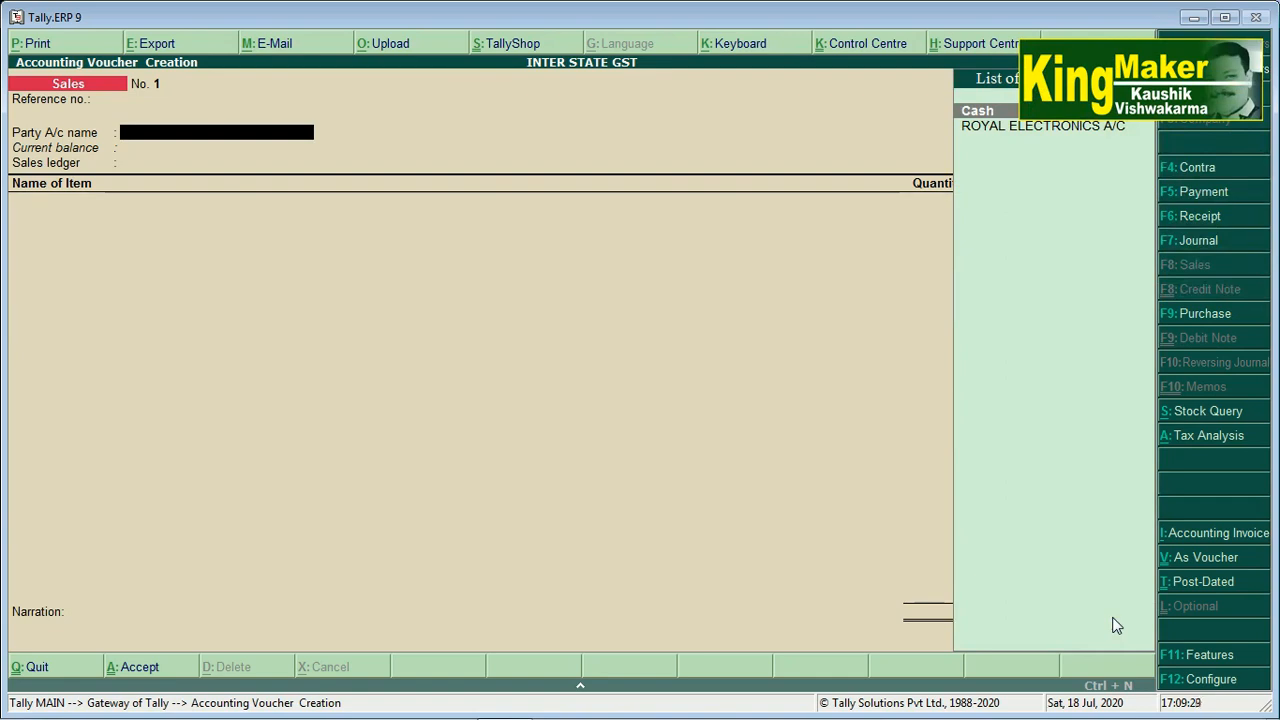
Create a party ledger 'Raj Electronics Ltd' under Sundry Debtors
key(alt+c)
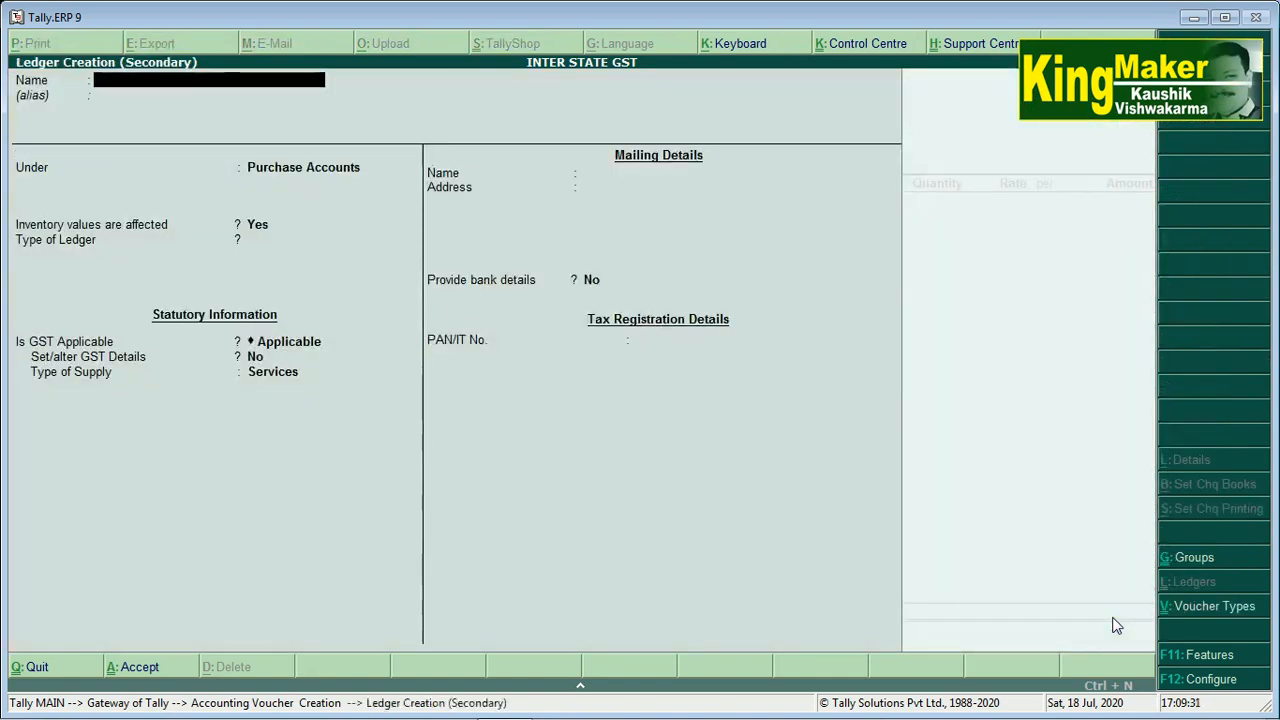
text(Raj Electronics)
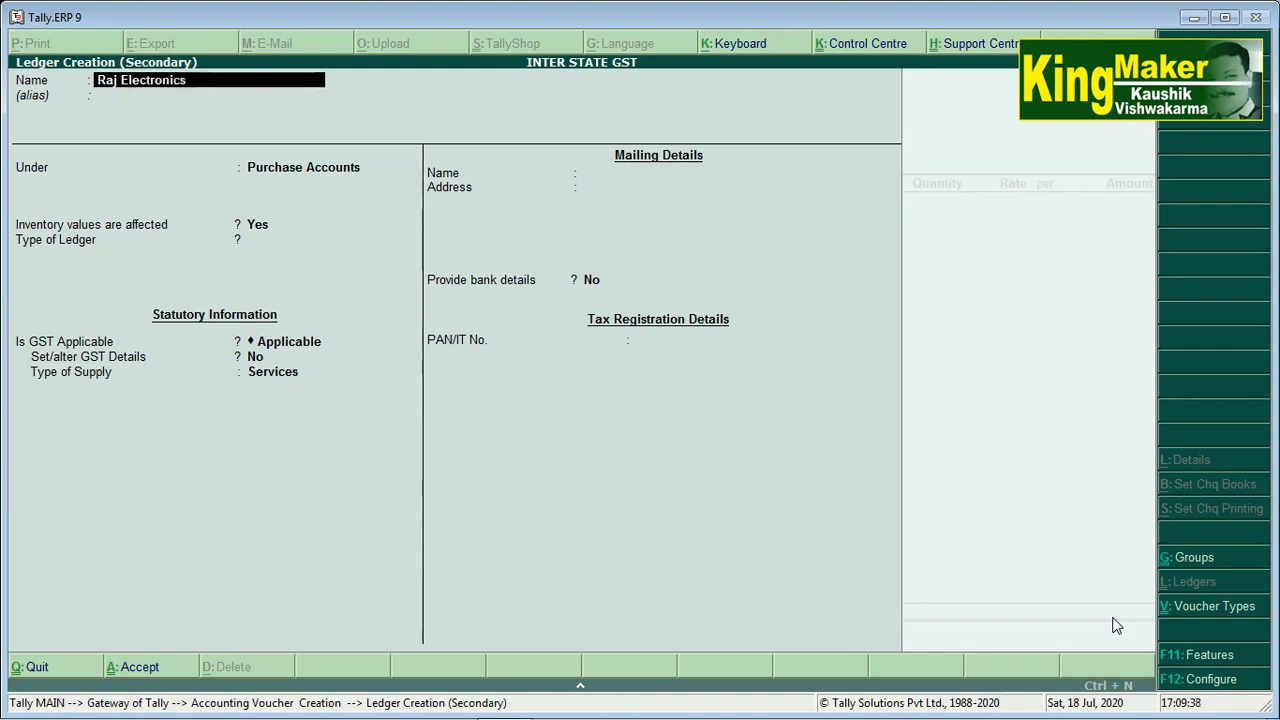
text( Ltd)
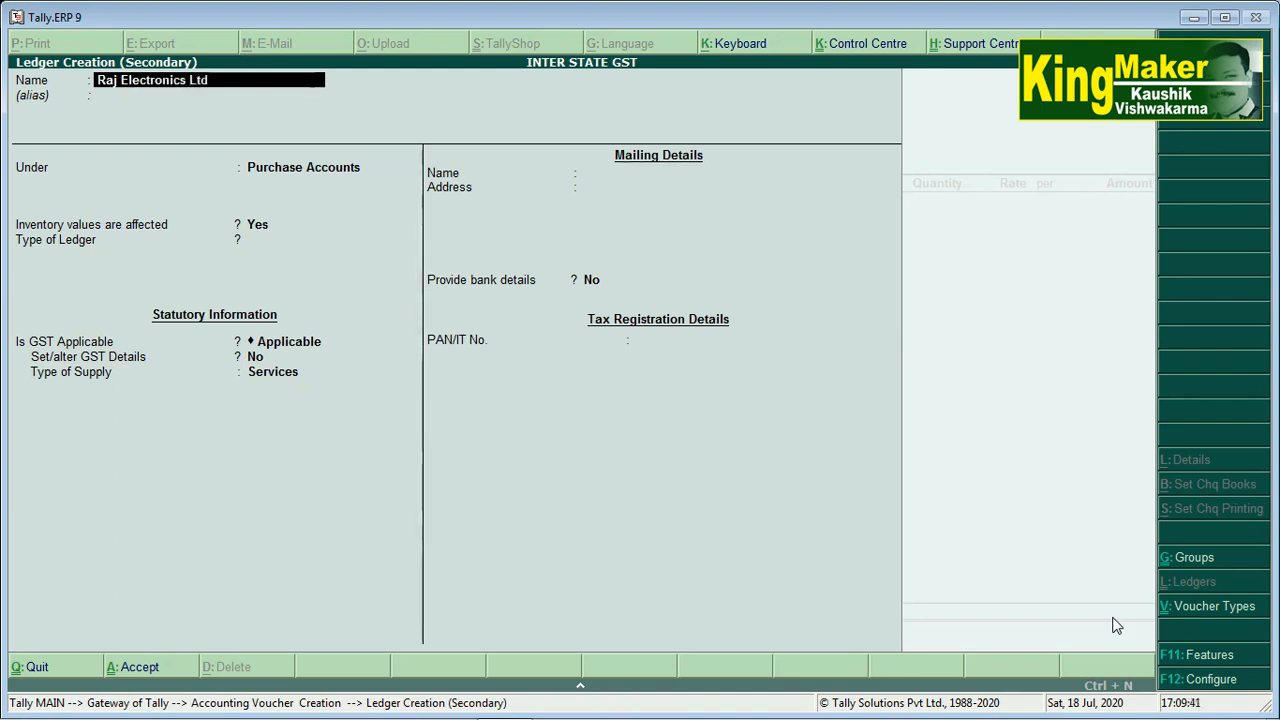
key(Return)
key(Return)
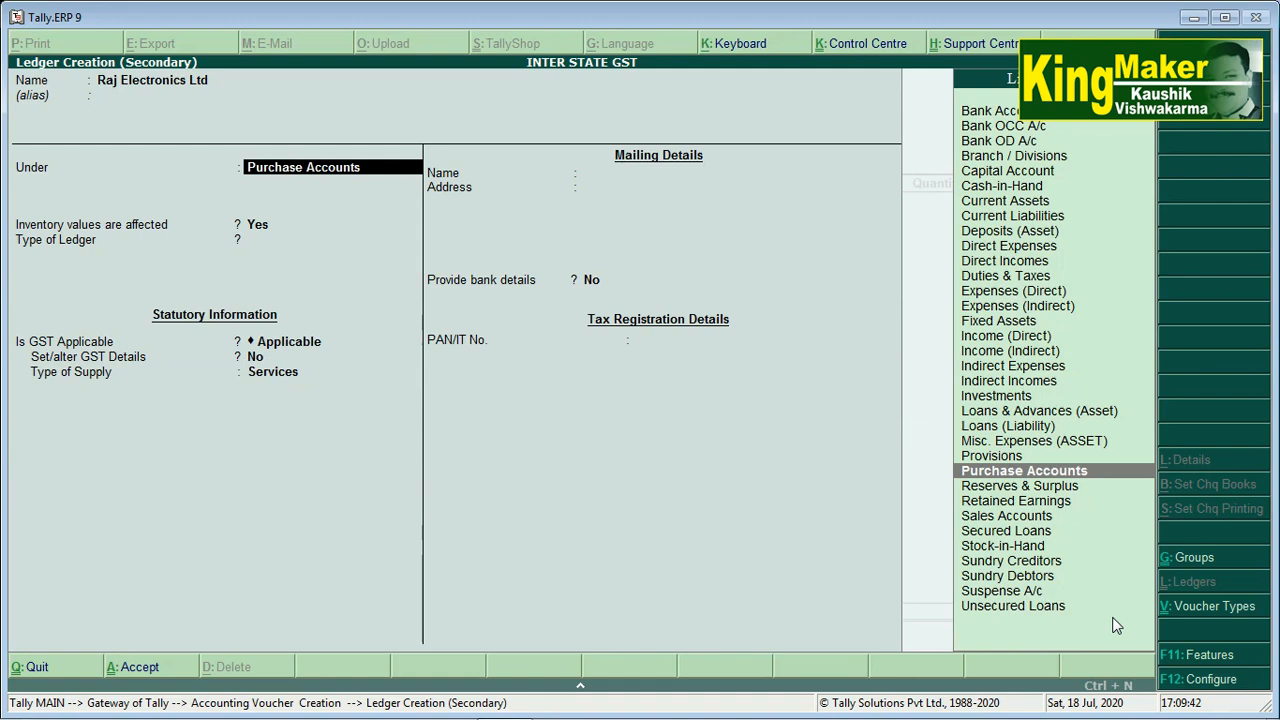
text(S)
key(Down)
key(Down)
key(Down)
key(Down)
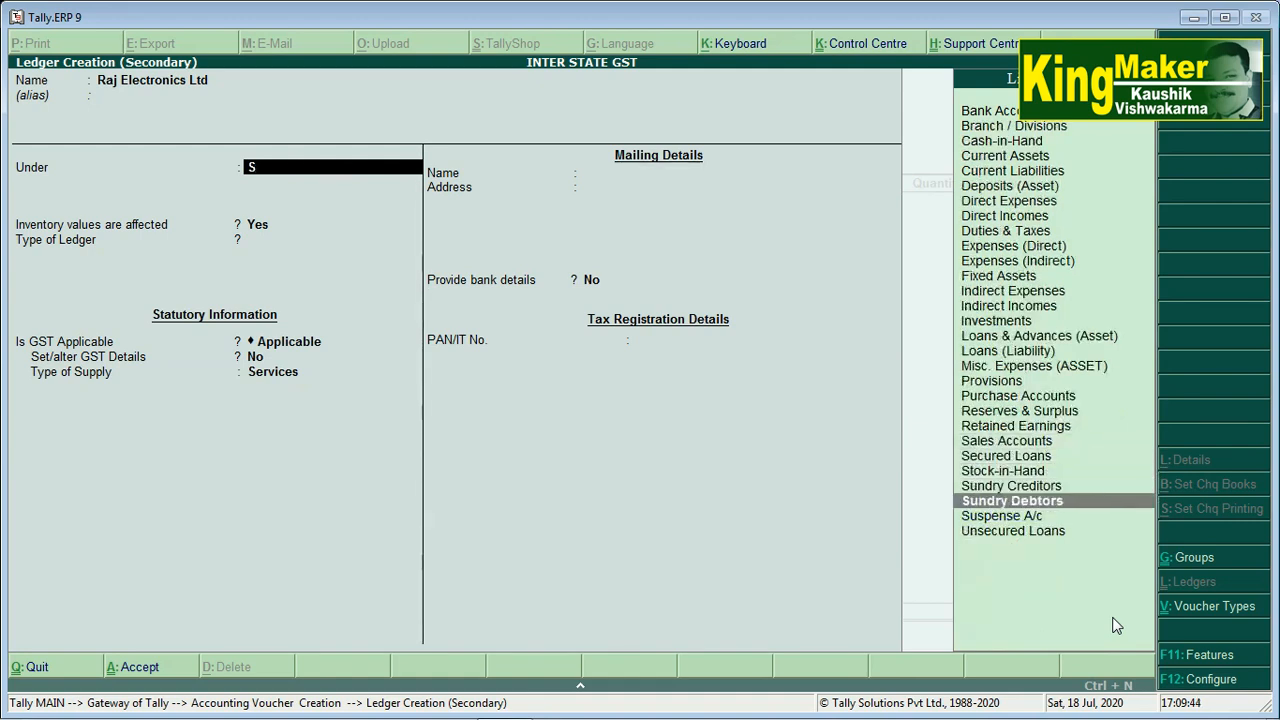
key(Return)
key(Return)
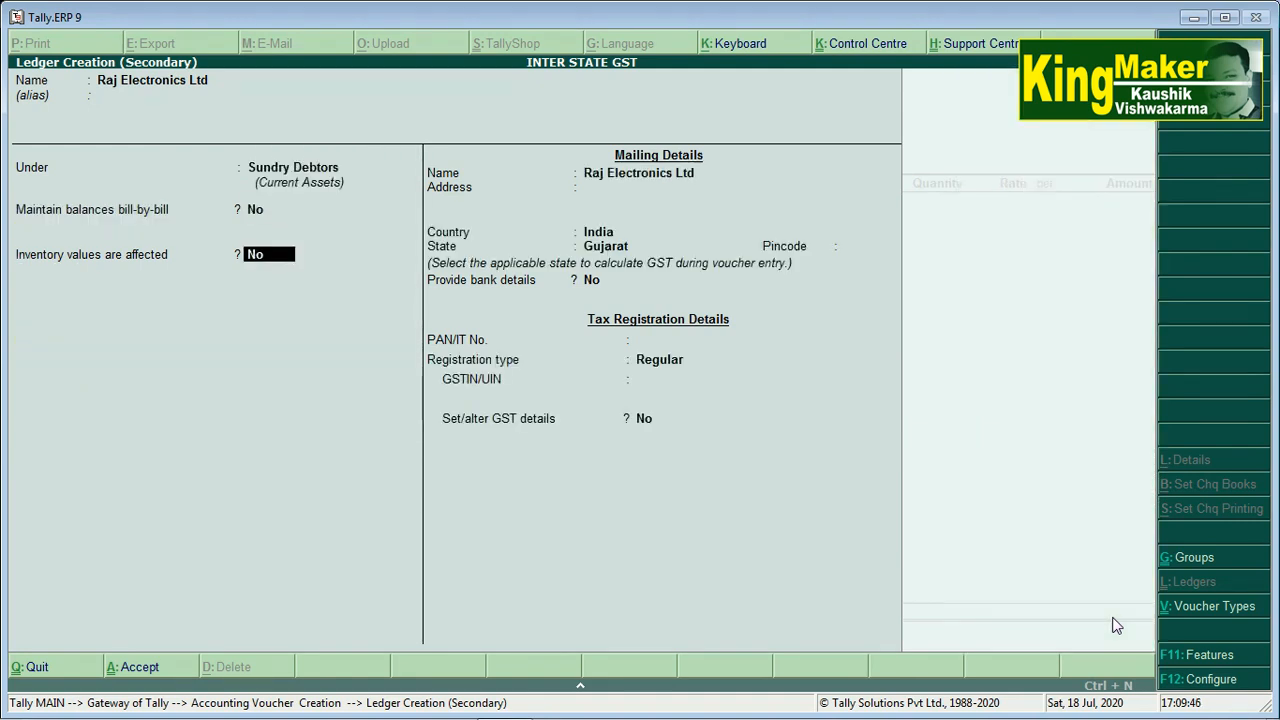
key(Return)
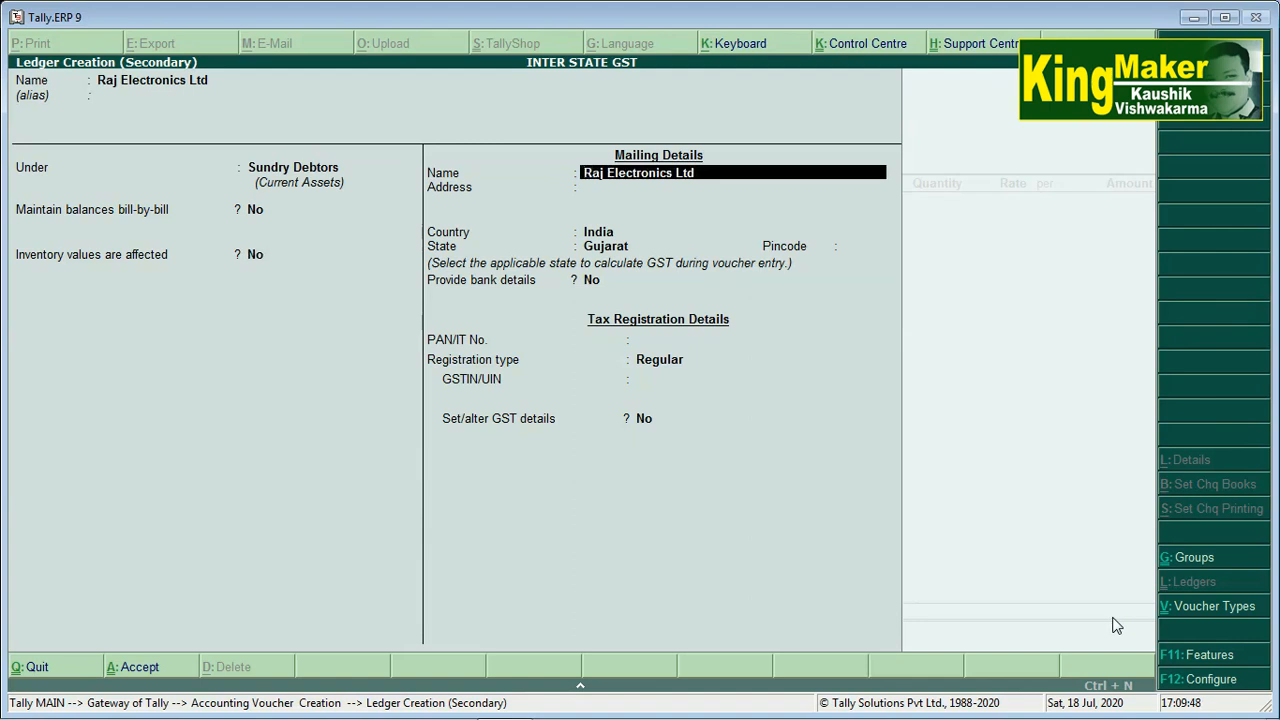
key(Return)
key(Return)
key(Return)
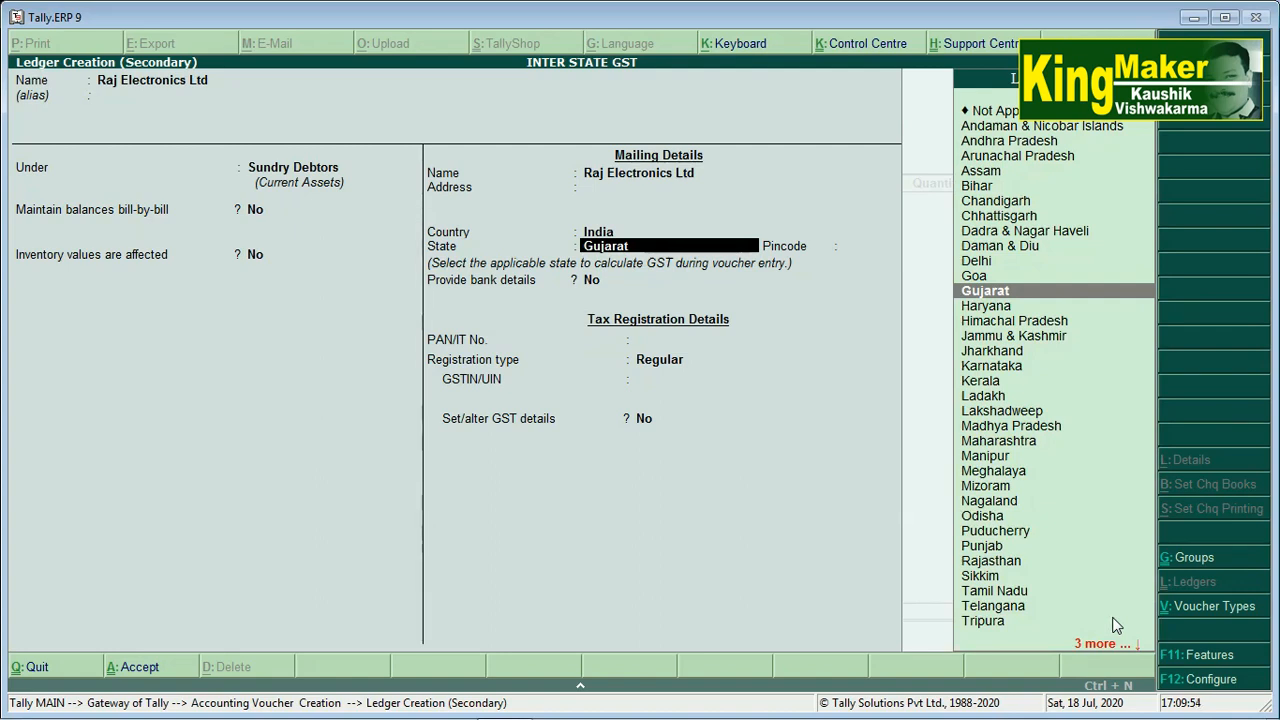
Set the ledger's state to Delhi, registration Regular, leaving GSTIN blank
text(D)
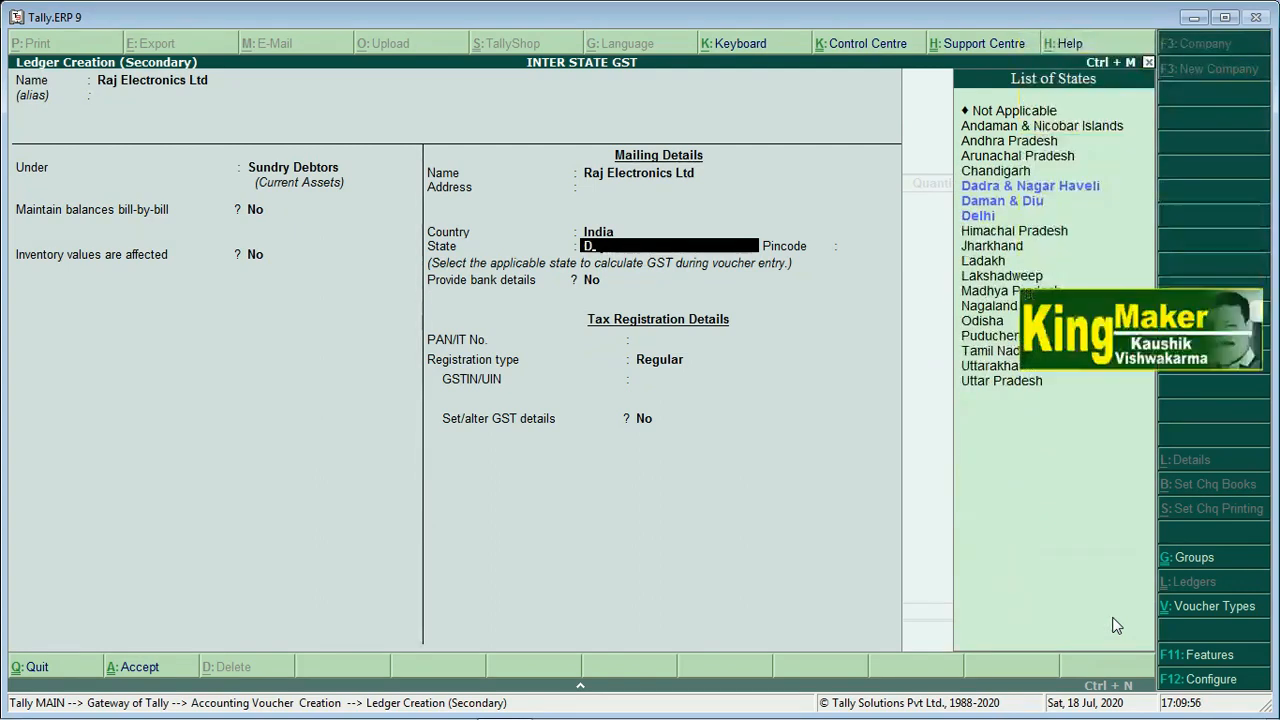
key(Down)
key(Return)
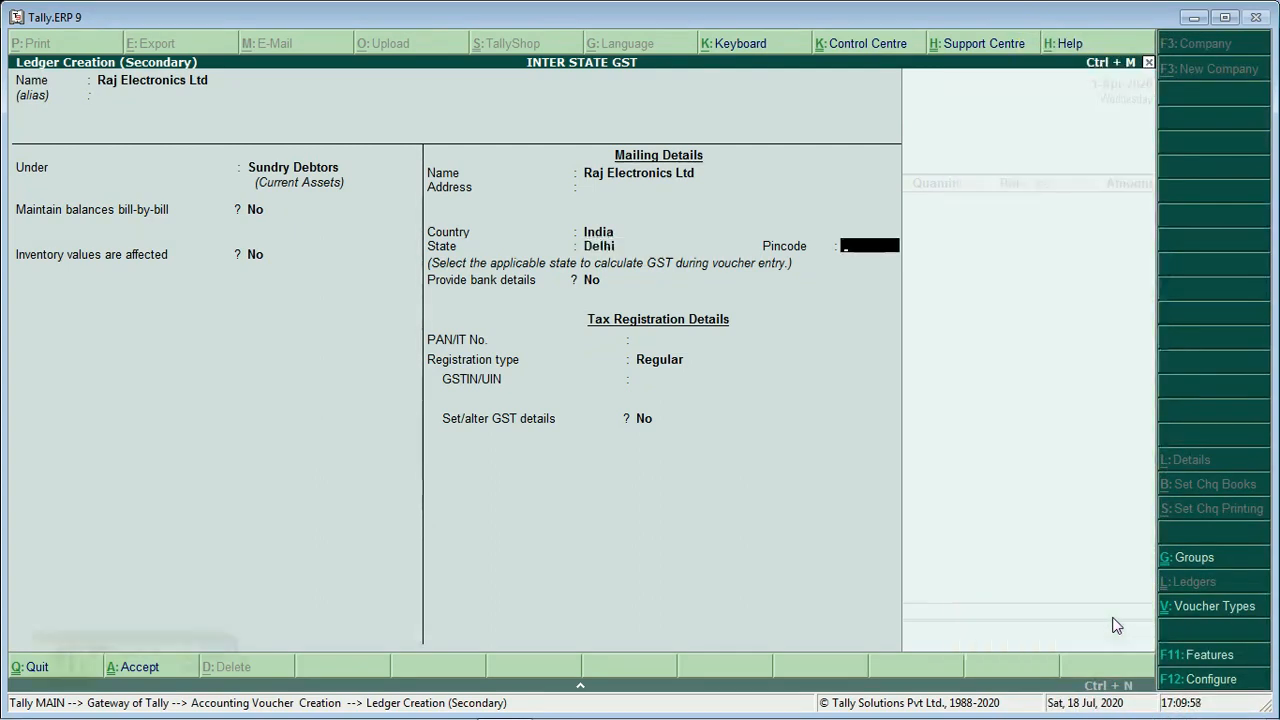
key(Return)
key(Return)
key(Return)
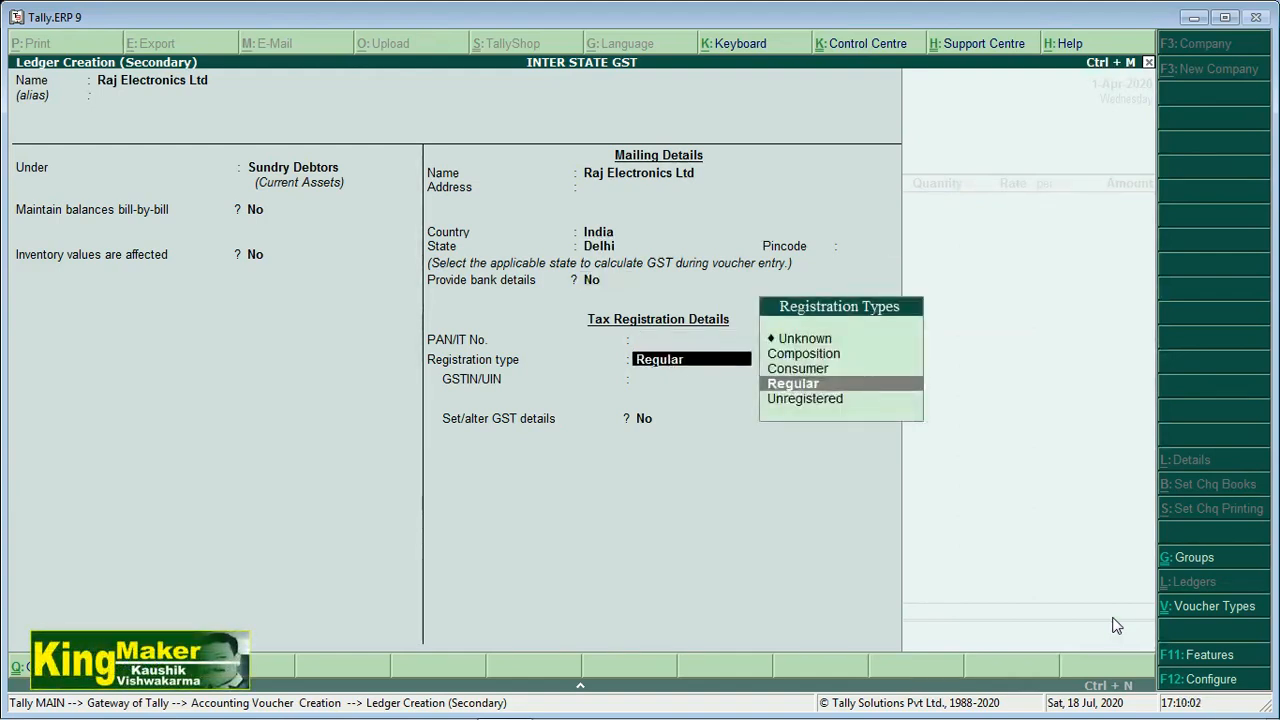
key(Return)
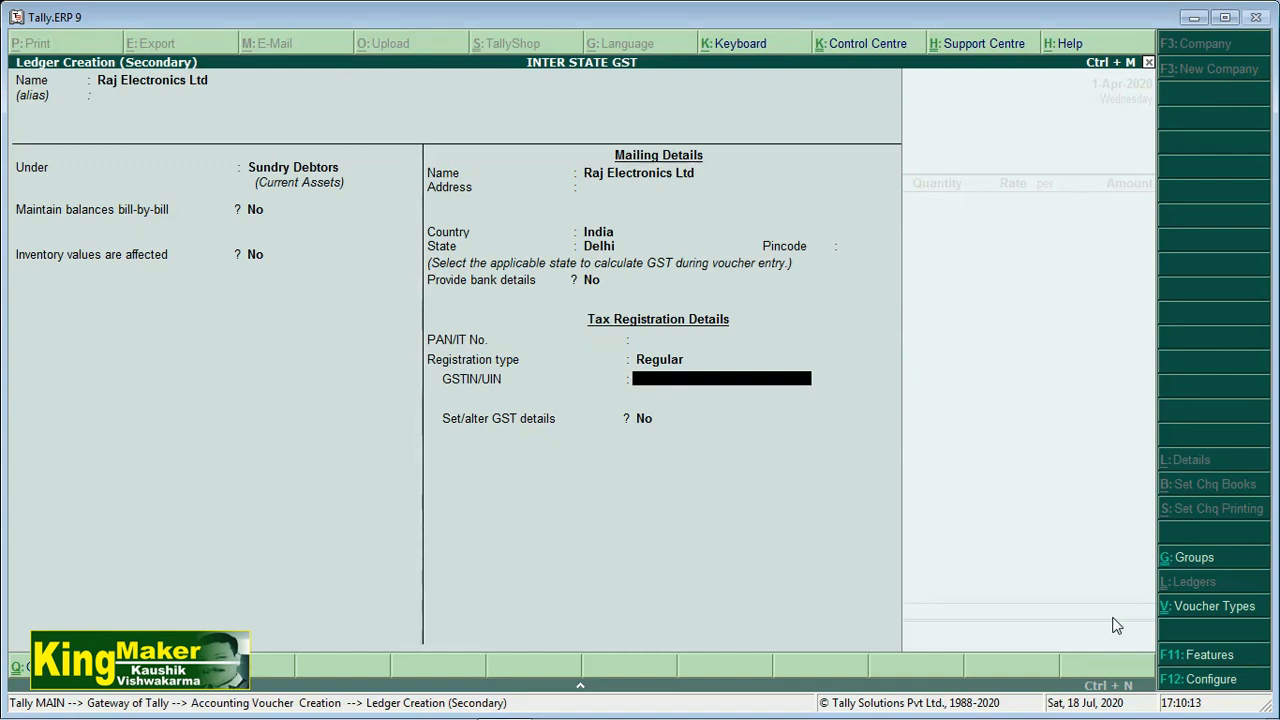
key(Return)
key(Return)
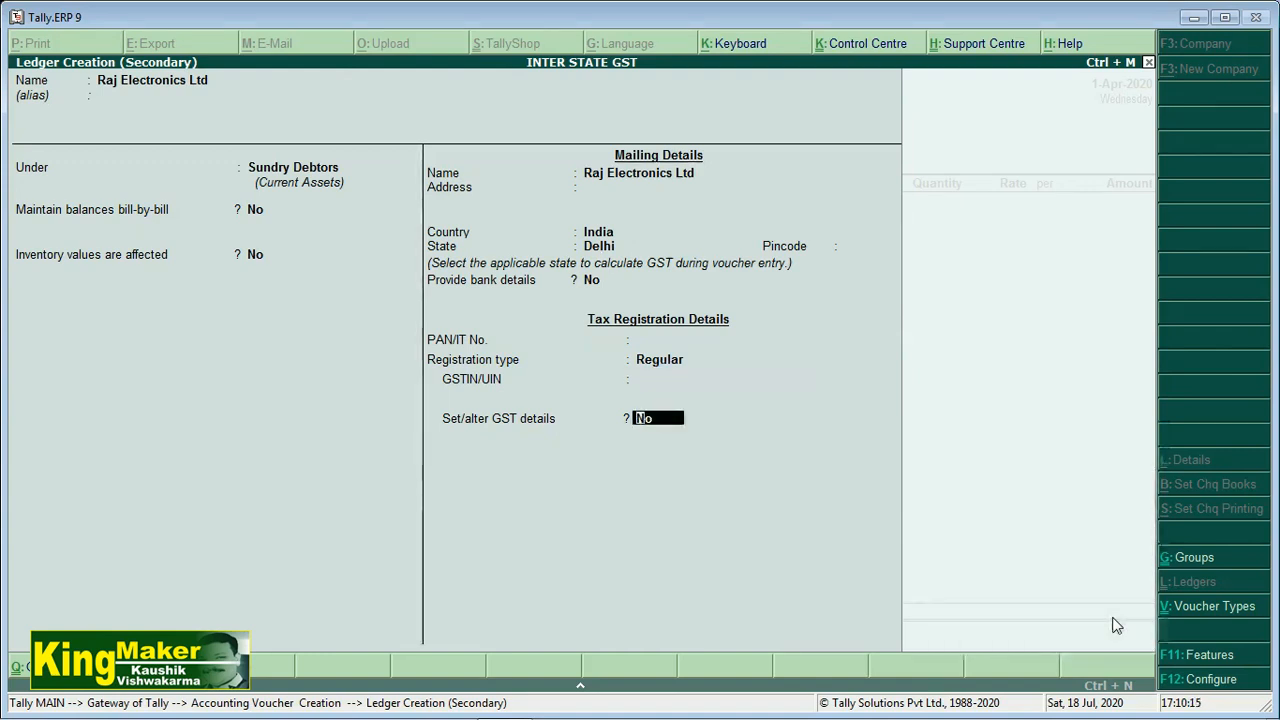
Enable GST details for Raj Electronics Ltd with Regular registration and Party Type Not Applicable
text(y)
key(Return)
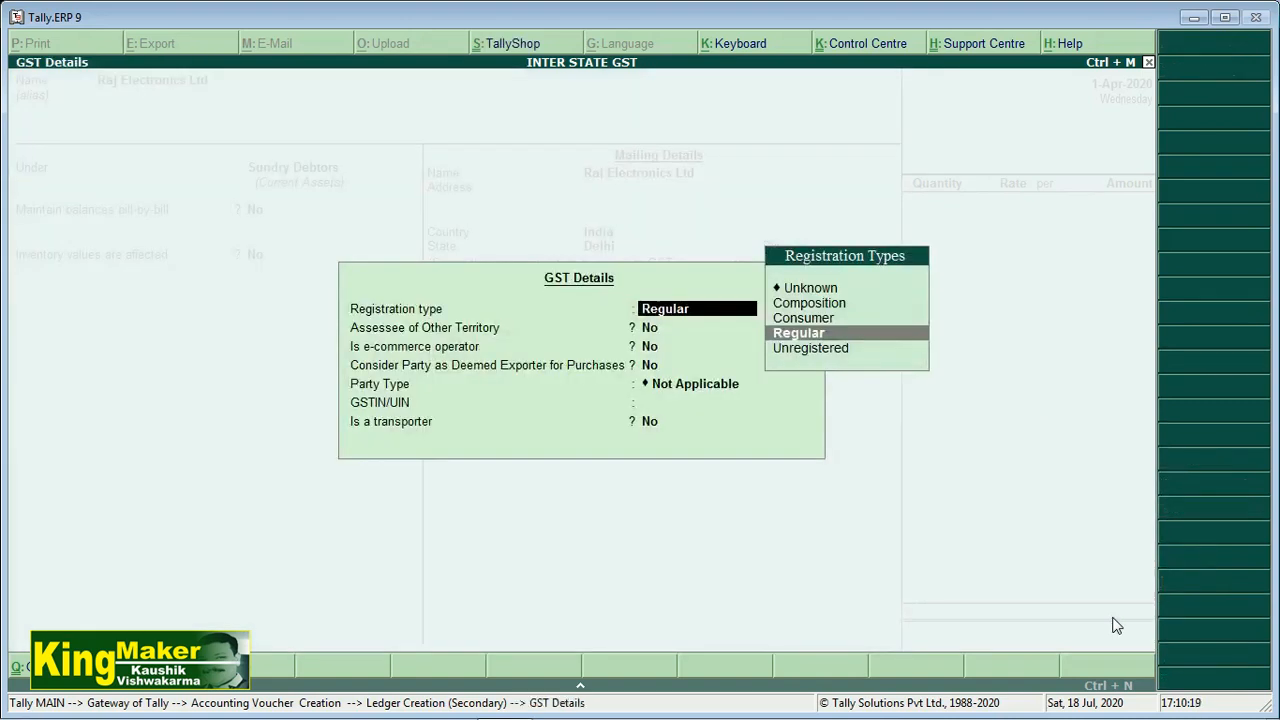
key(Return)
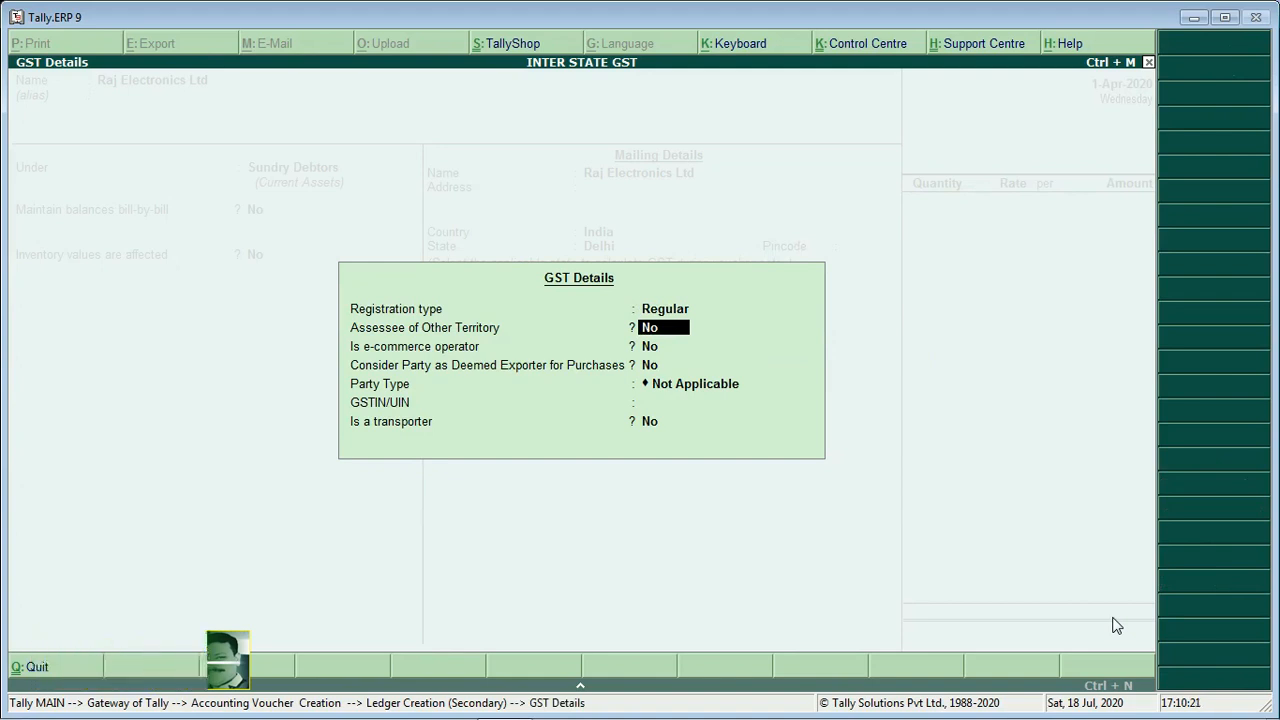
key(Return)
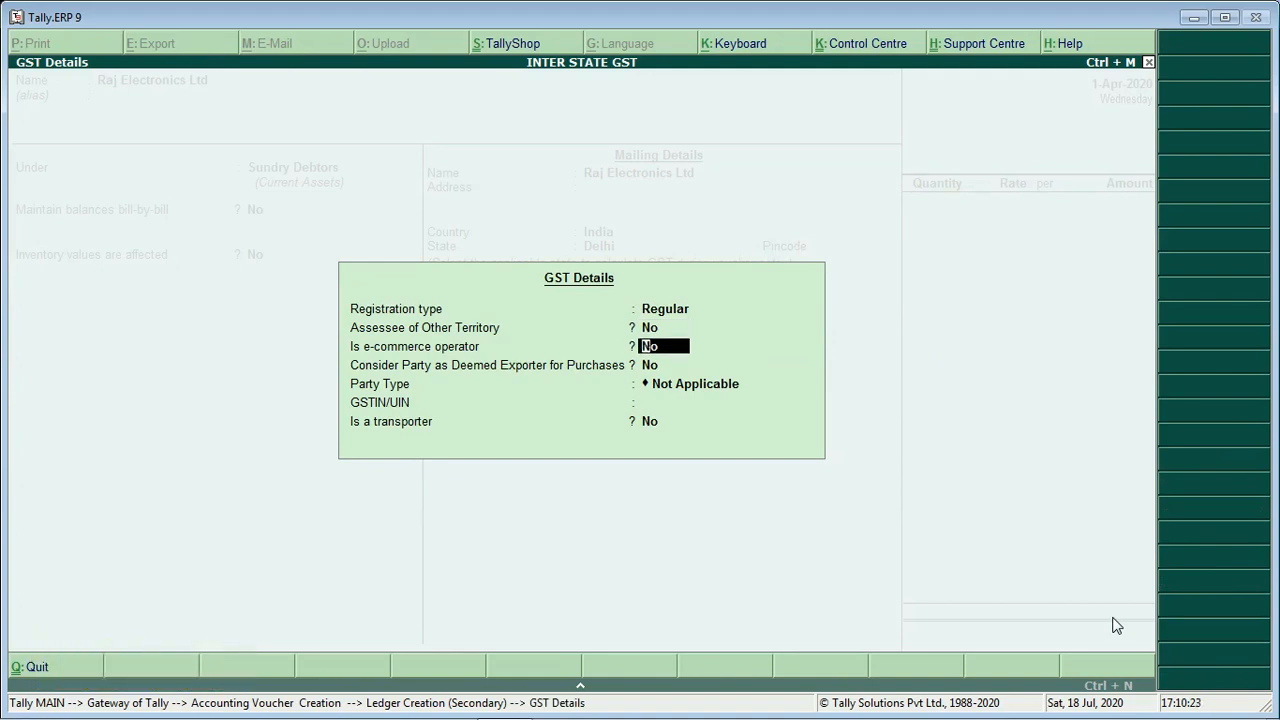
key(Return)
key(Return)
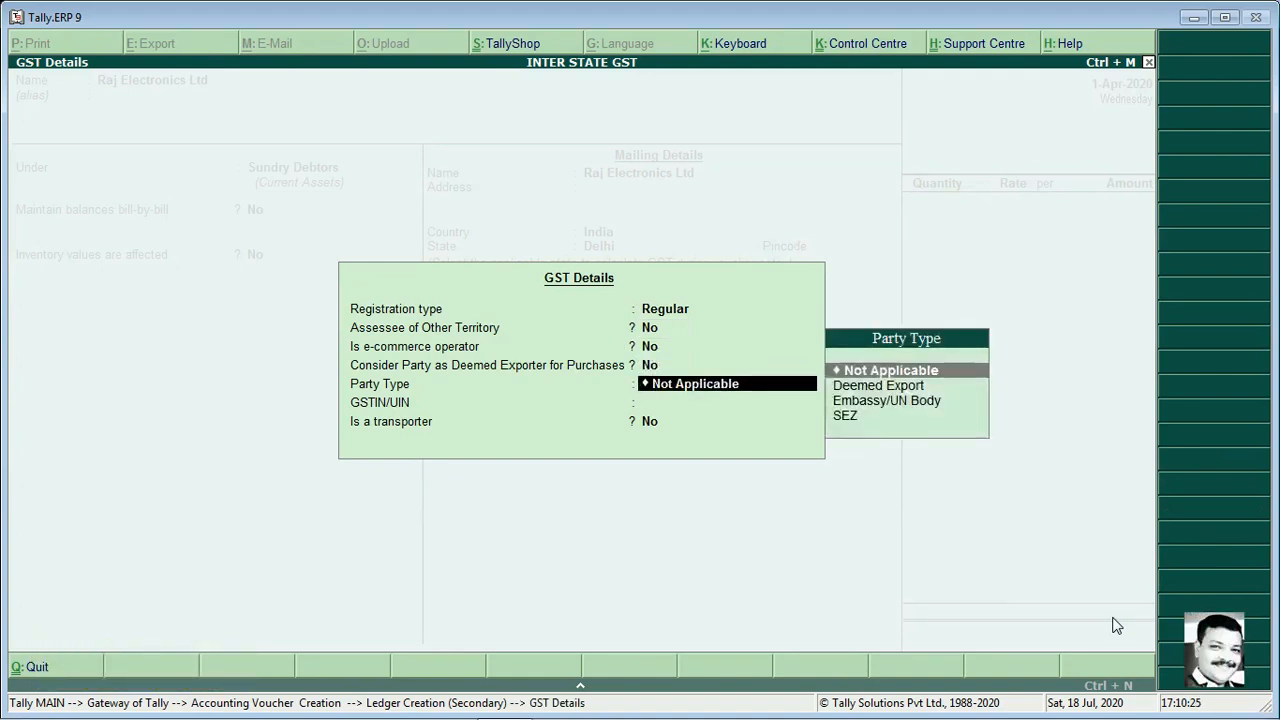
key(Return)
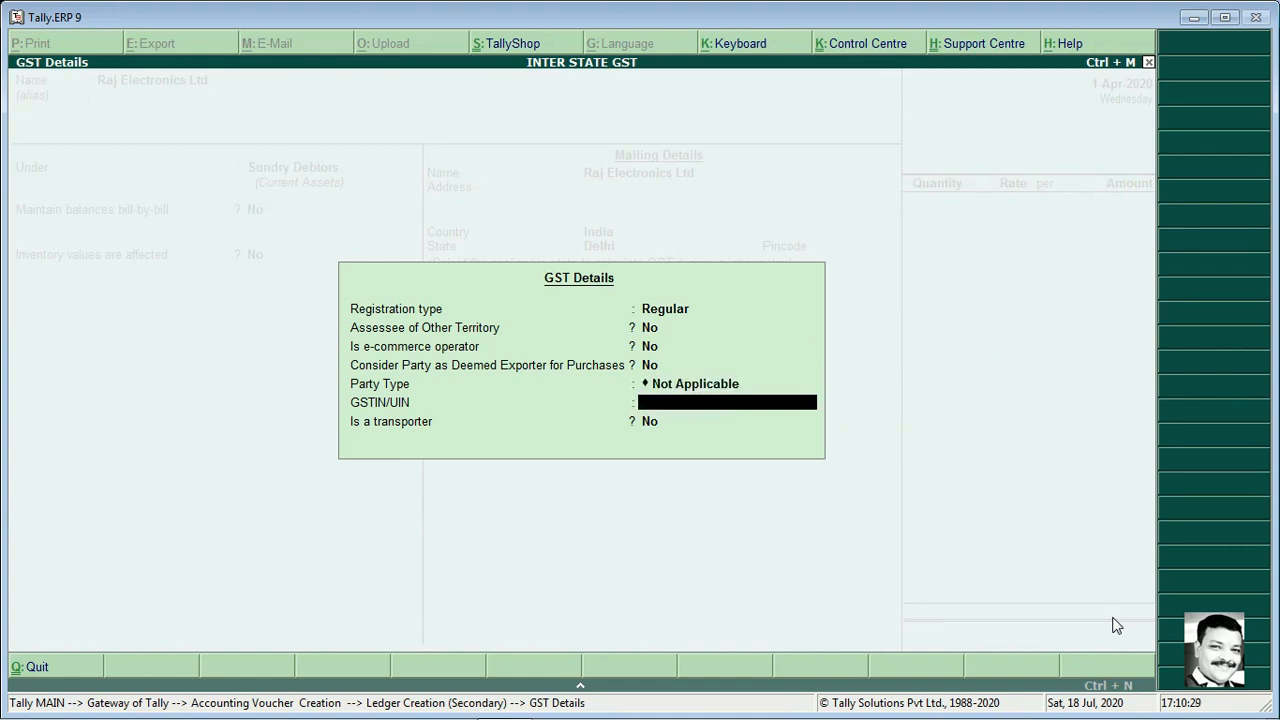
key(Return)
key(Return)
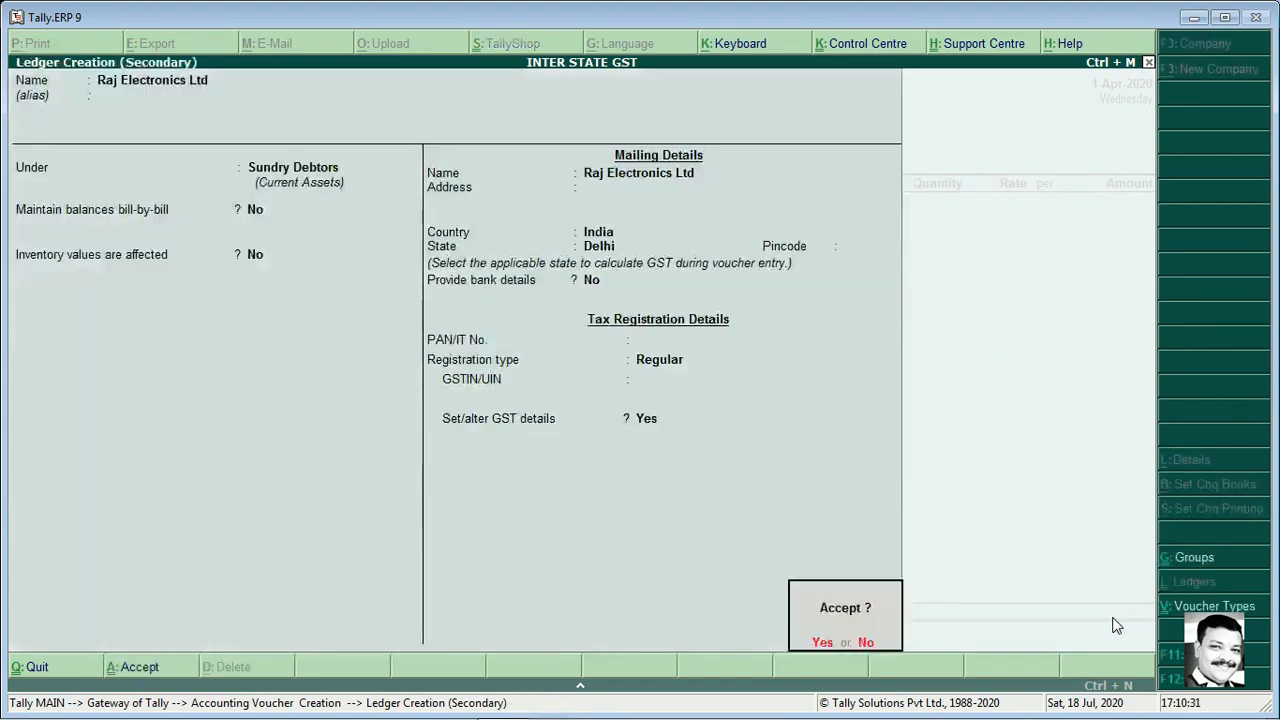
key(Return)
key(Return)
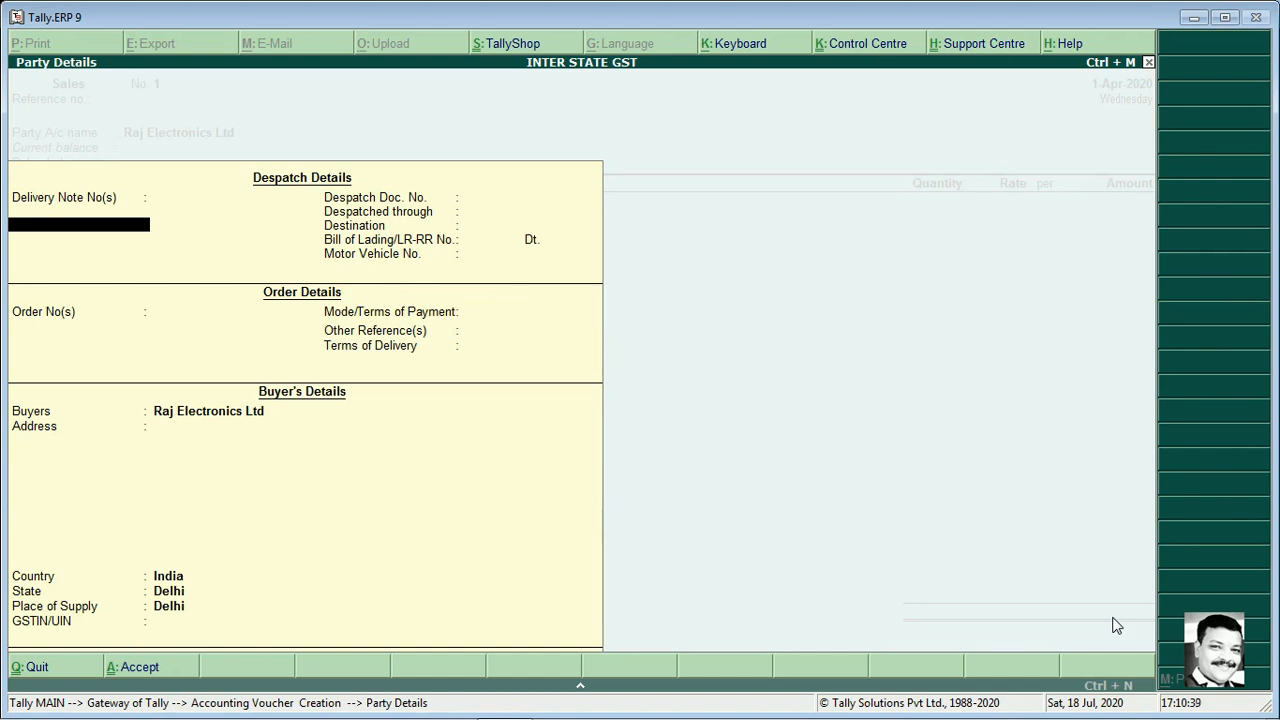
Accept the buyer's party details with country India and Delhi as state and place of supply
key(Return)
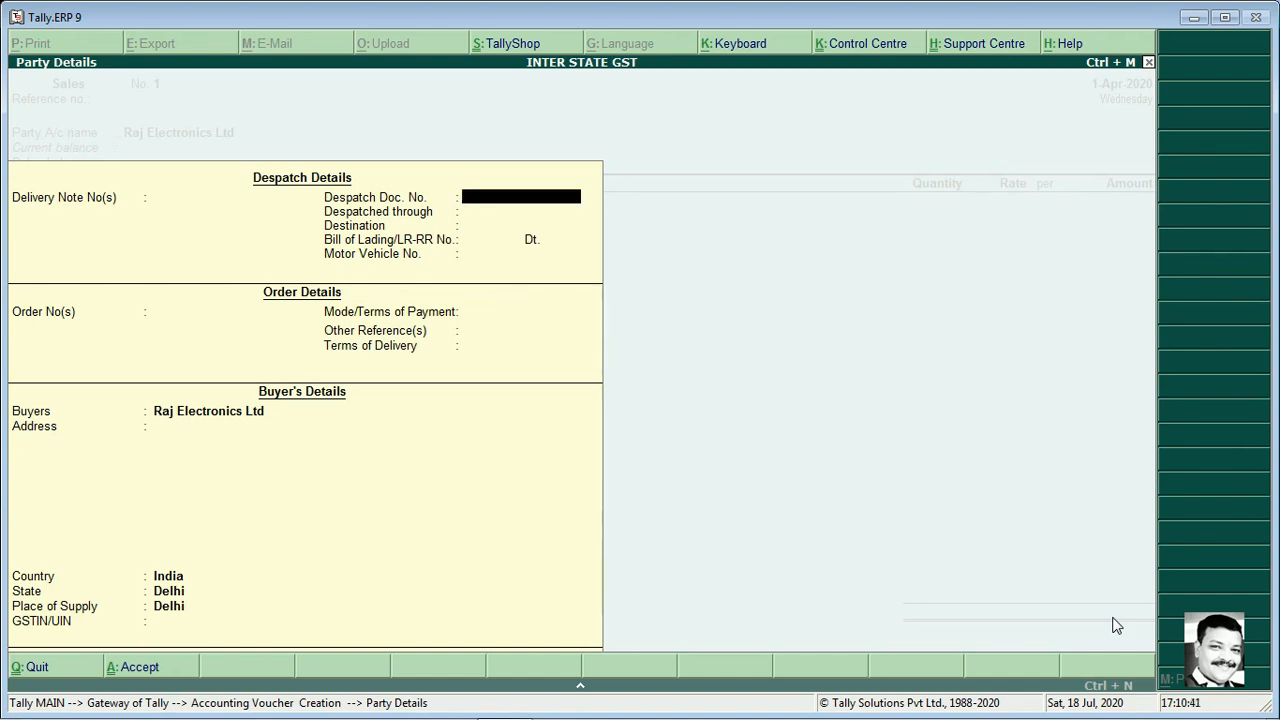
key(Return)
key(Return)
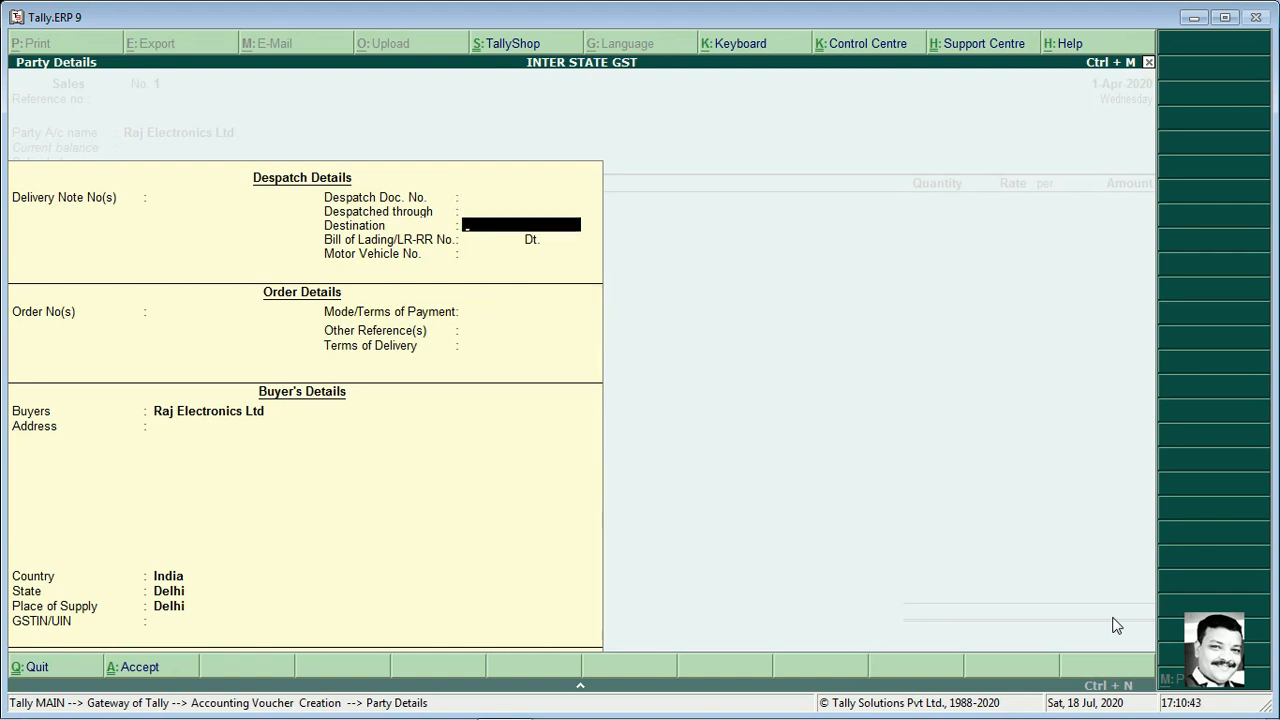
key(Return)
key(Return)
key(Return)
key(Return)
key(Return)
key(Return)
key(Return)
key(Return)
key(Return)
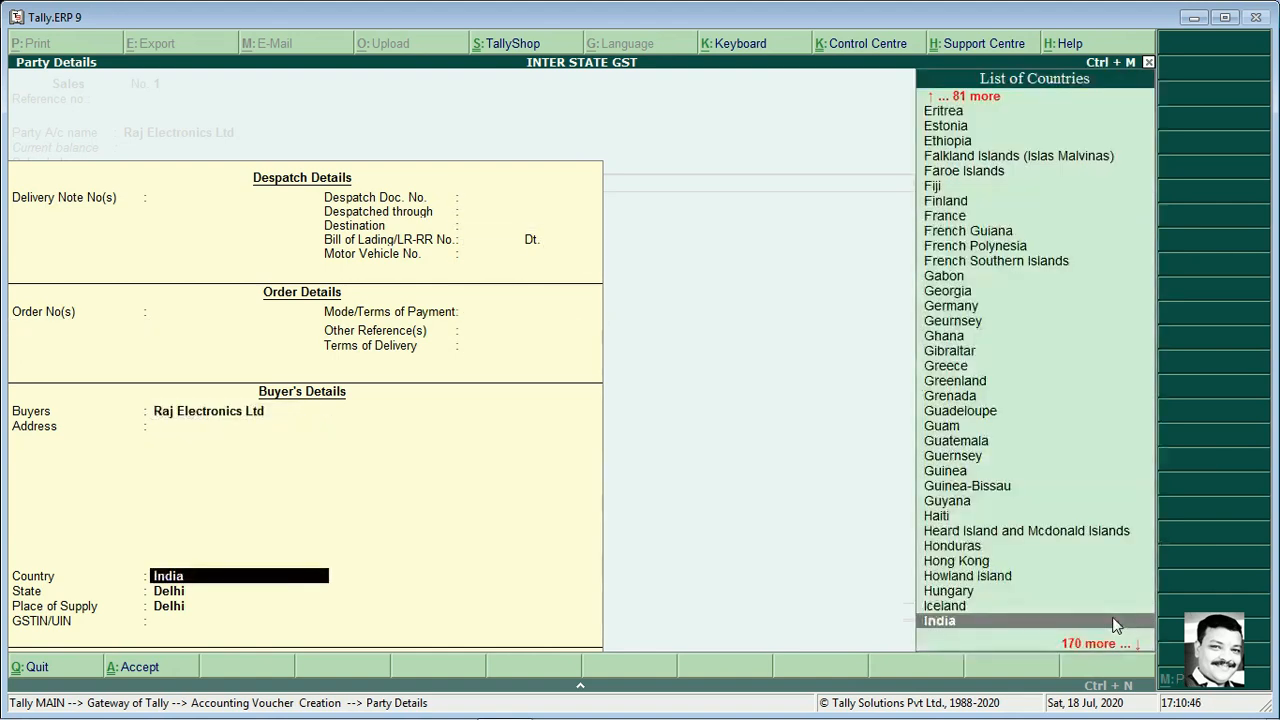
key(Return)
key(Return)
key(Return)
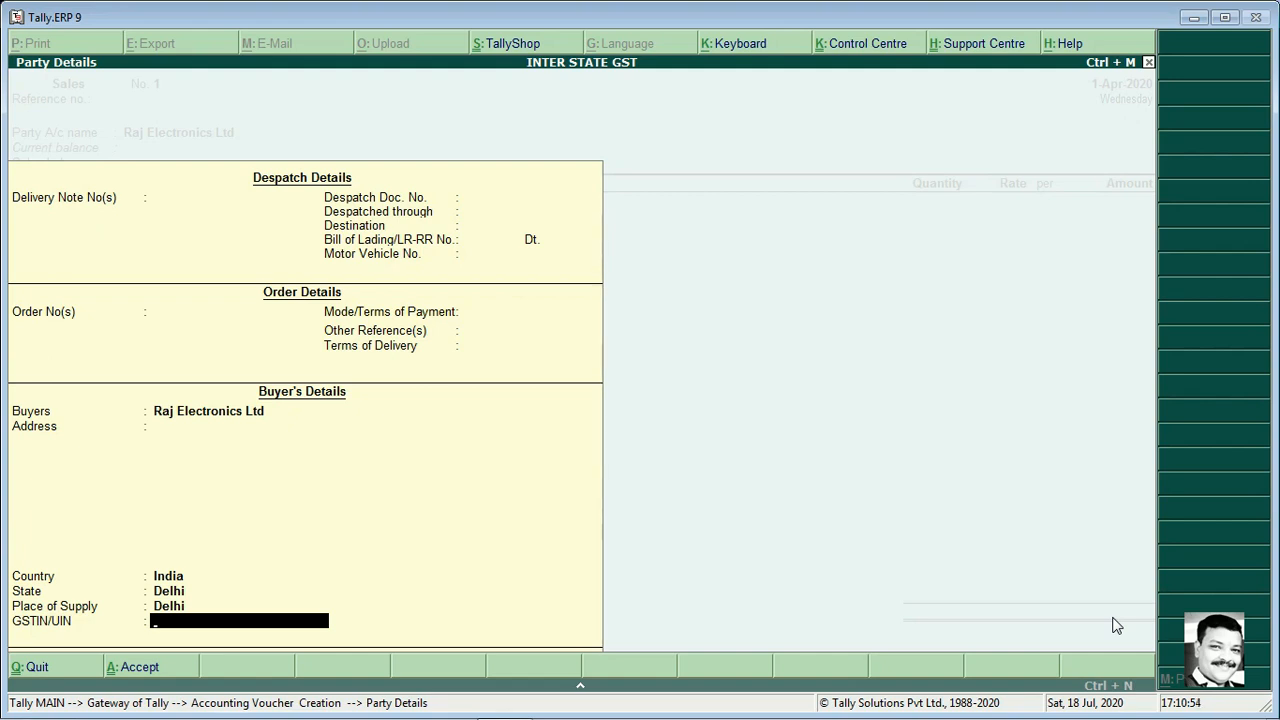
key(Return)
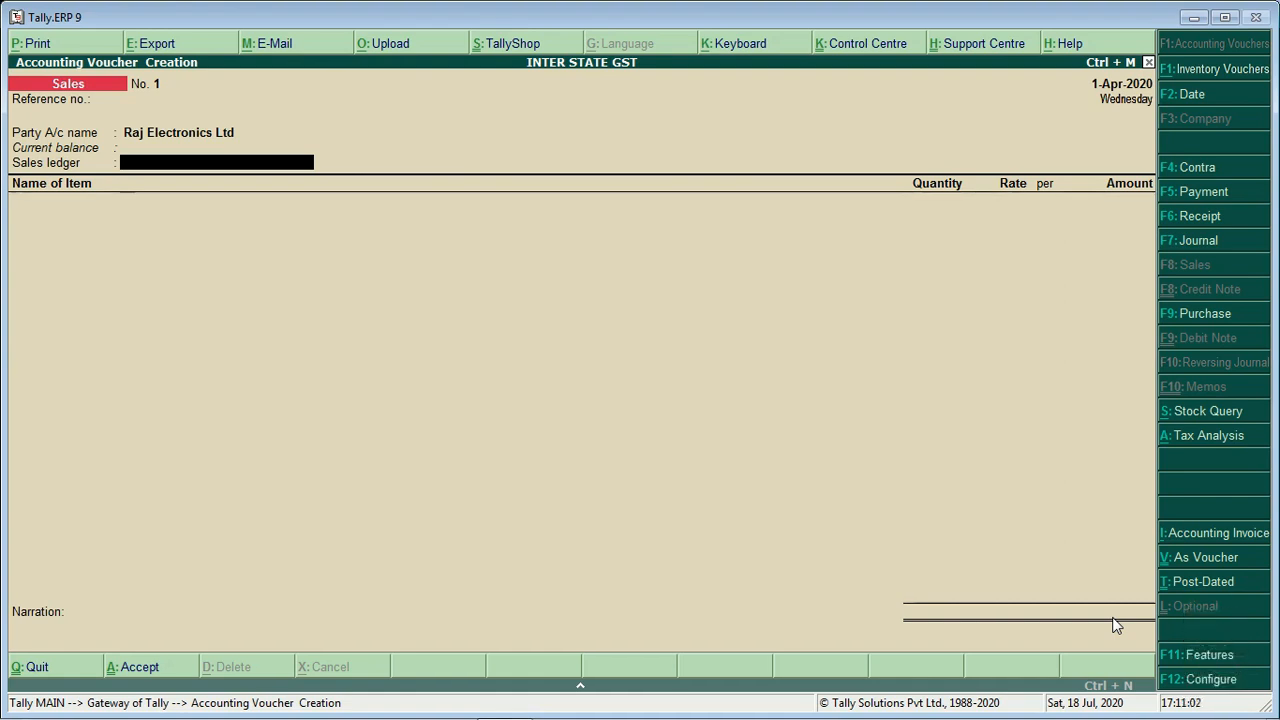
key(alt+c)
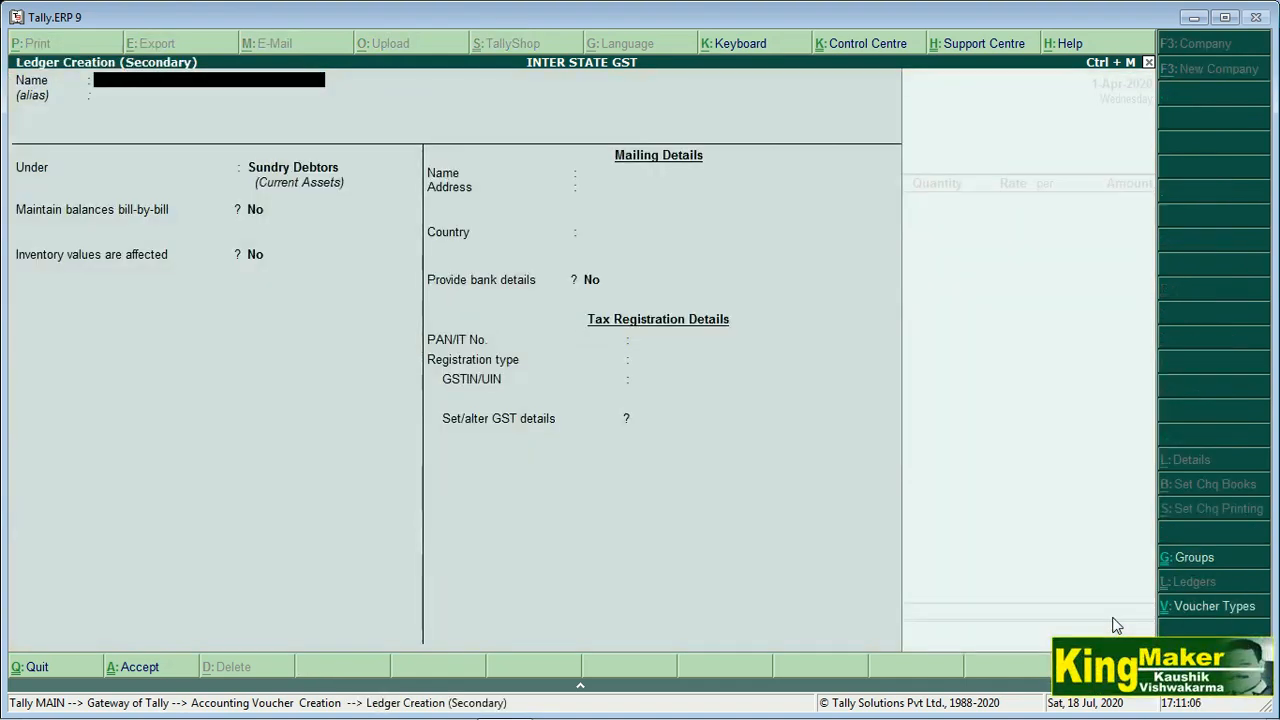
text(Sales Ig)
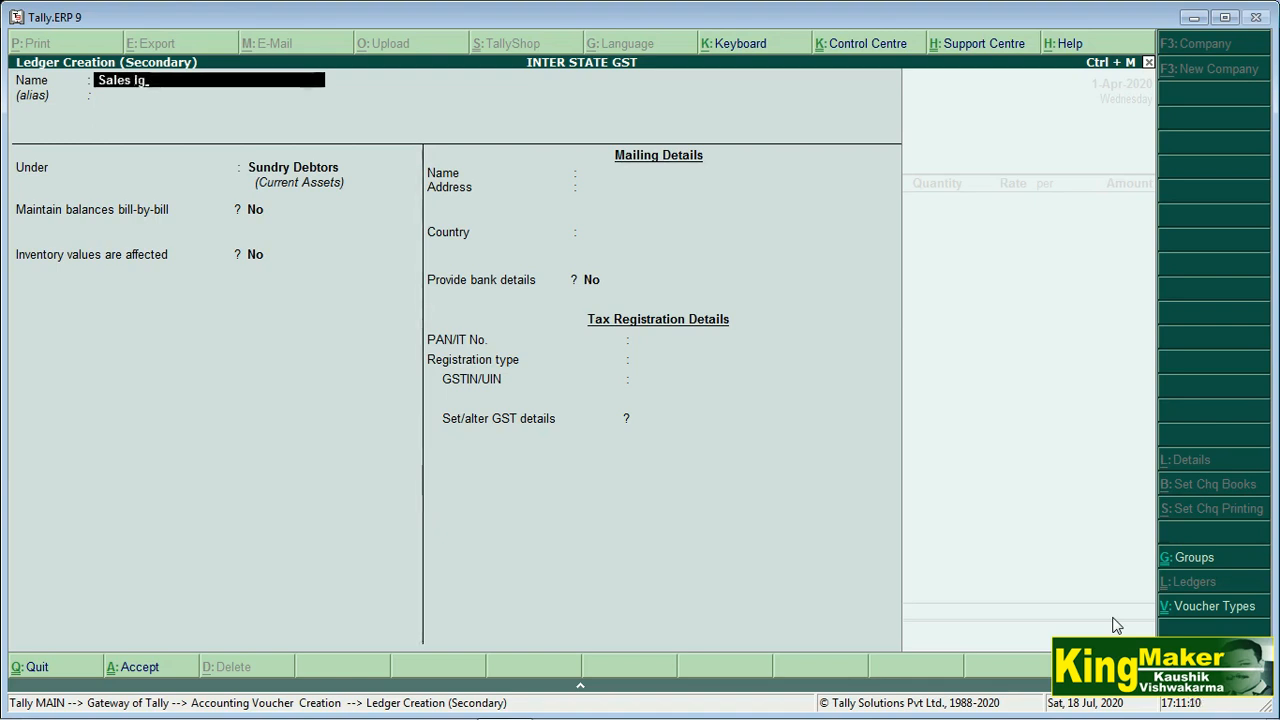
text(st)
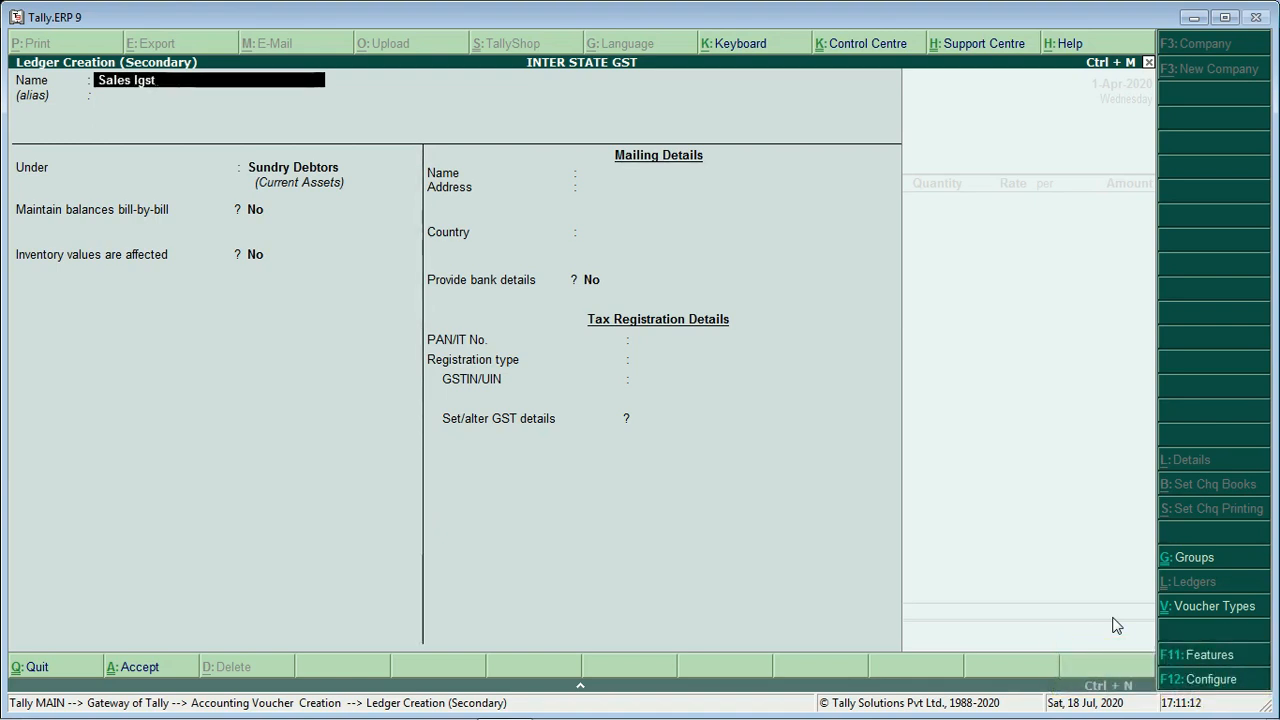
key(BackSpace)
key(BackSpace)
key(BackSpace)
key(BackSpace)
key(Caps_Lock)
text(IGST)
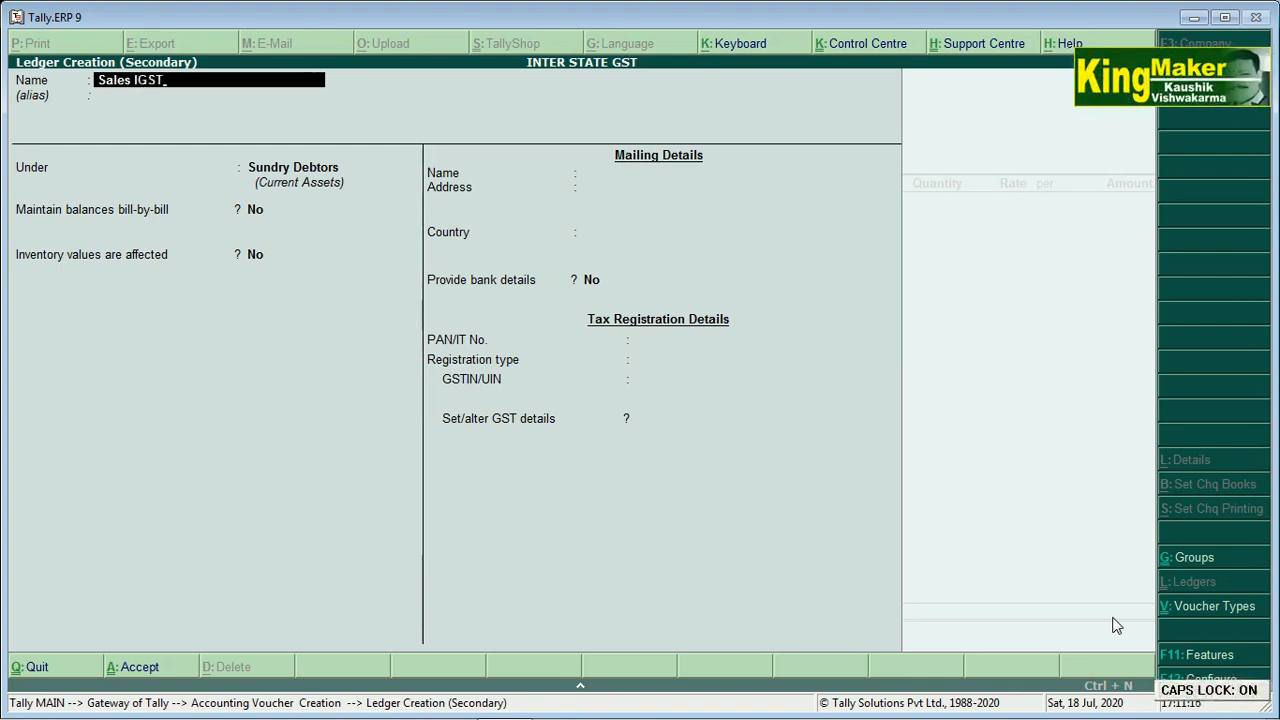
key(Caps_Lock)
text(@)
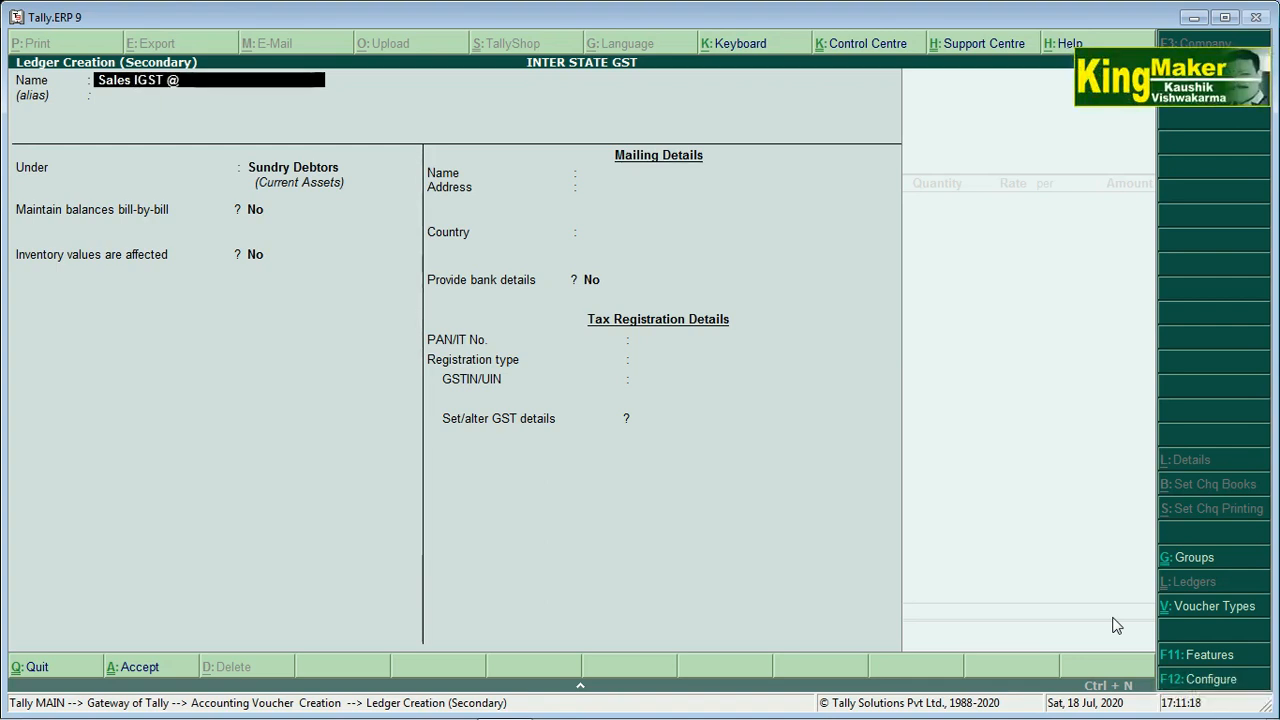
text(28%)
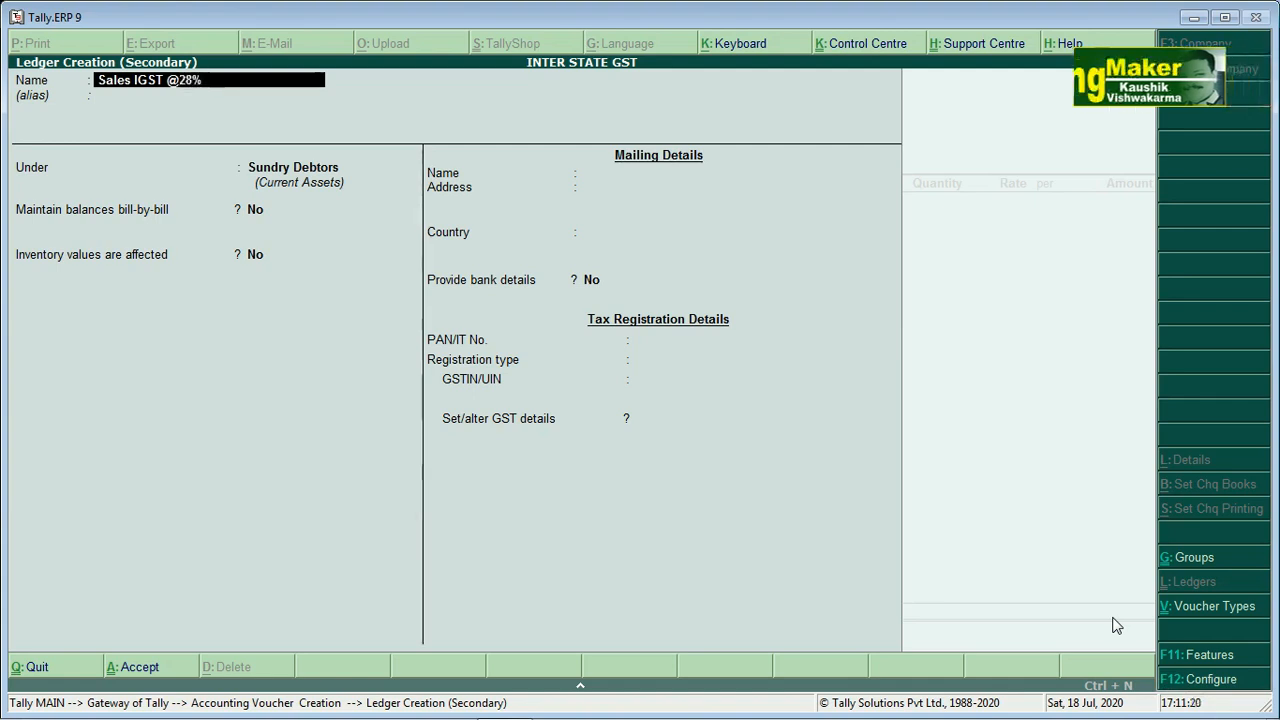
text( A/C.)
key(Return)
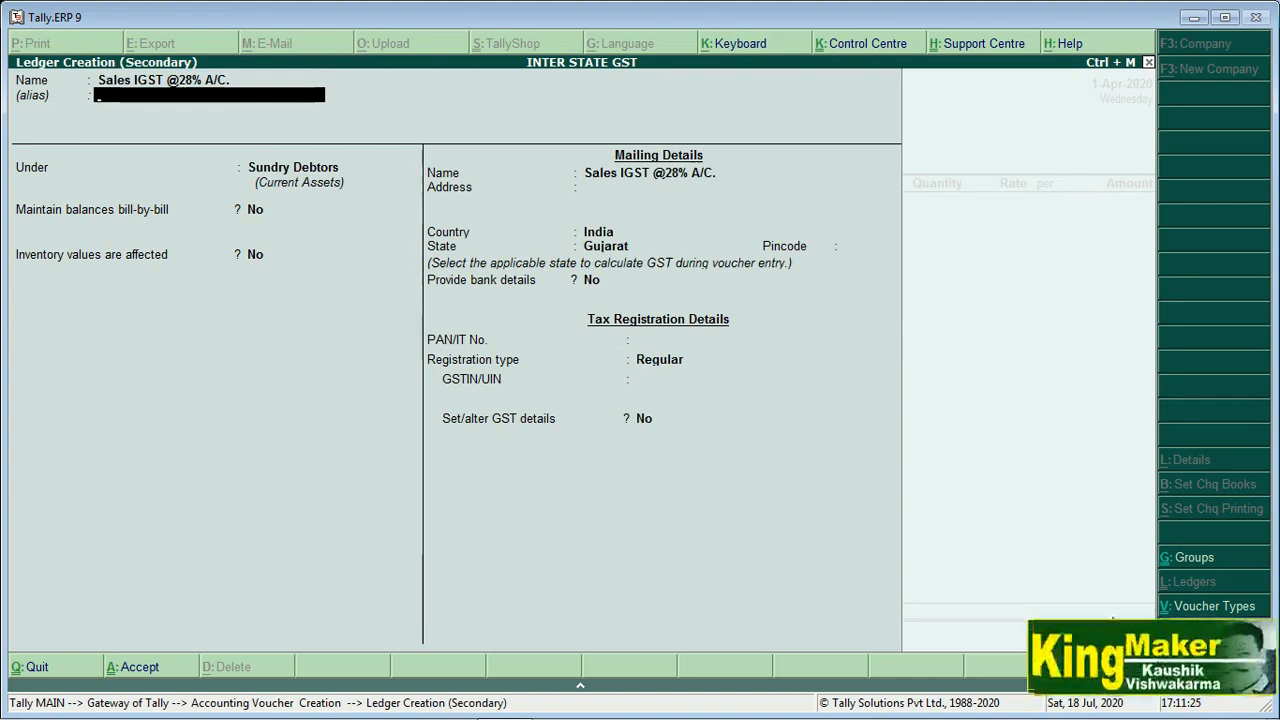
Place the ledger under Sales Accounts, affecting inventory, and enable its GST details
key(Return)
text(S)
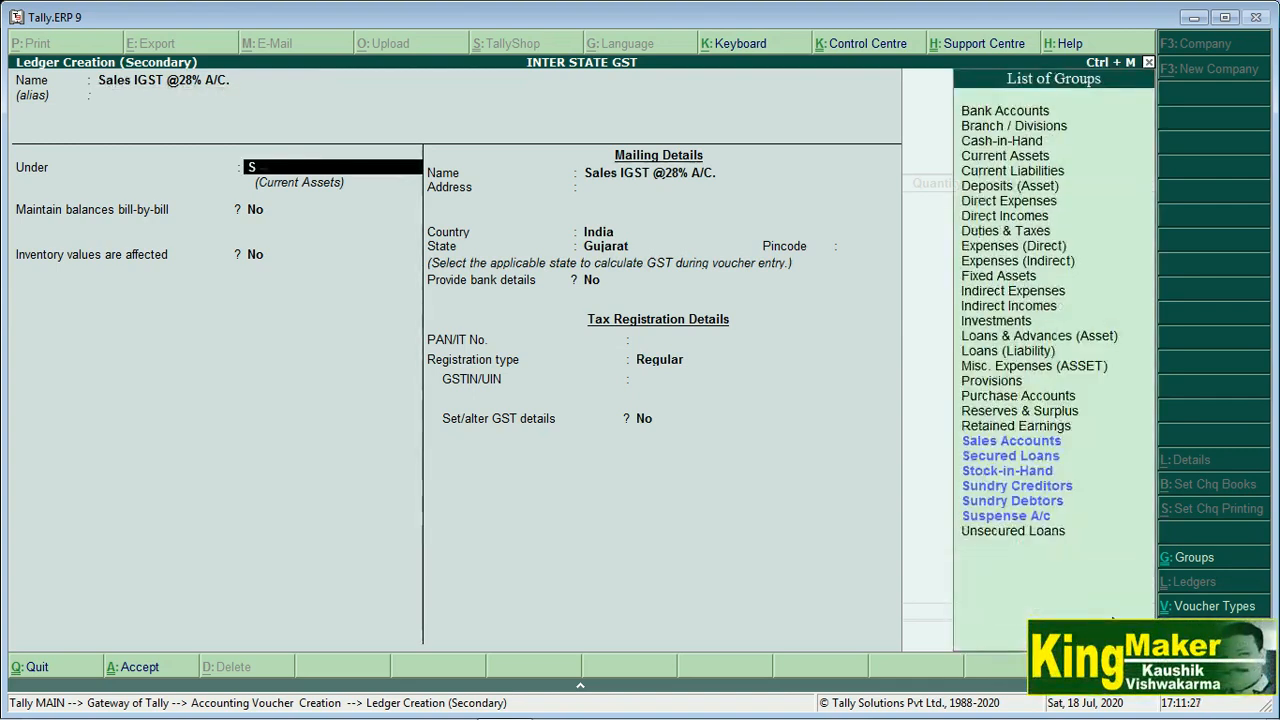
key(Return)
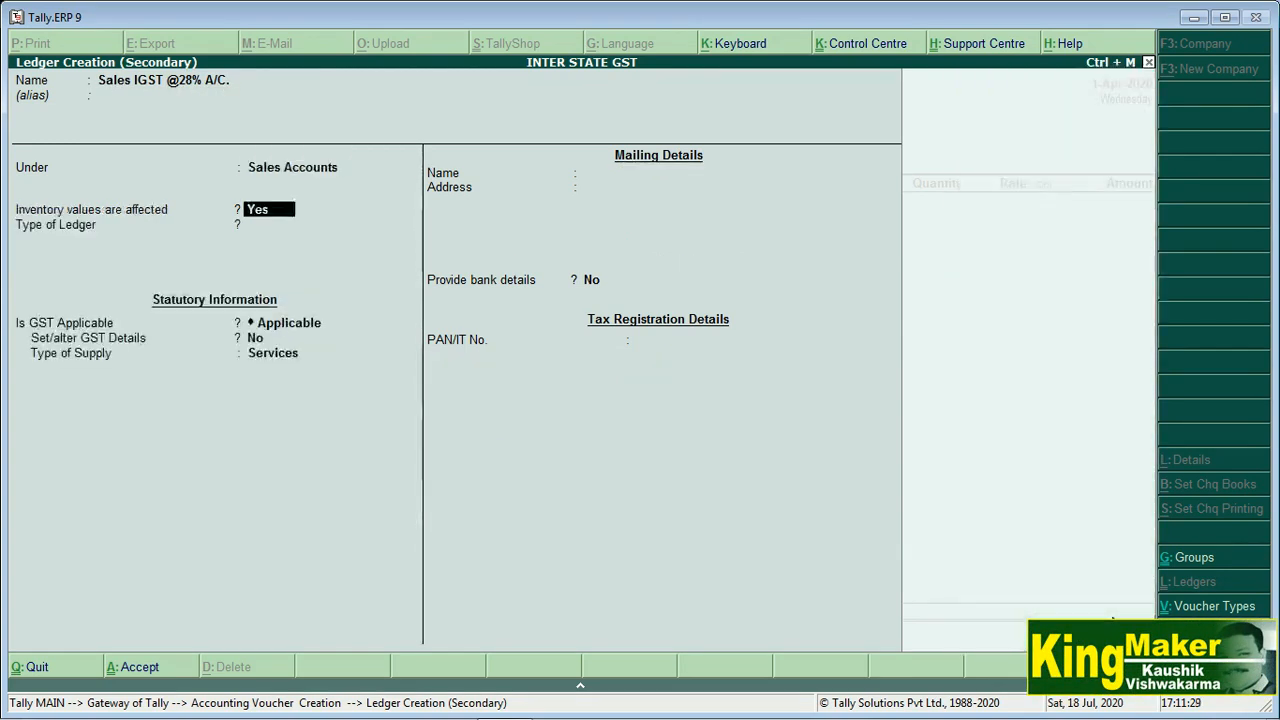
key(Return)
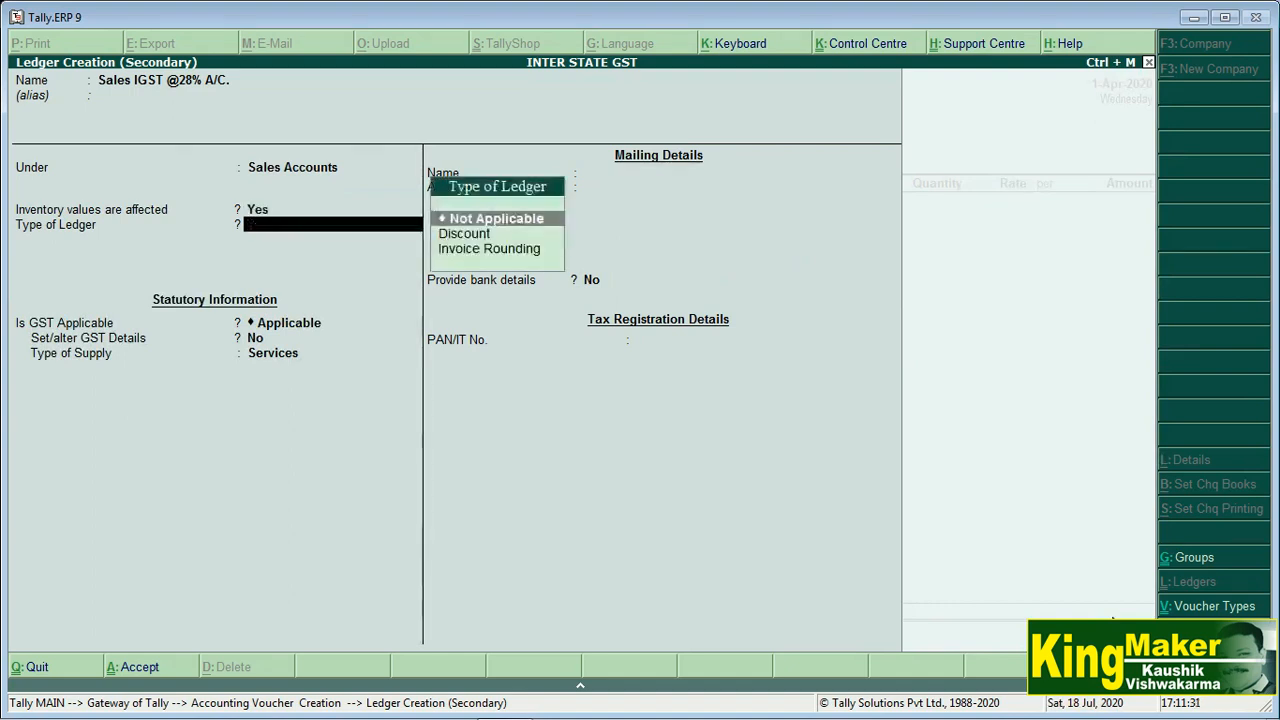
key(Return)
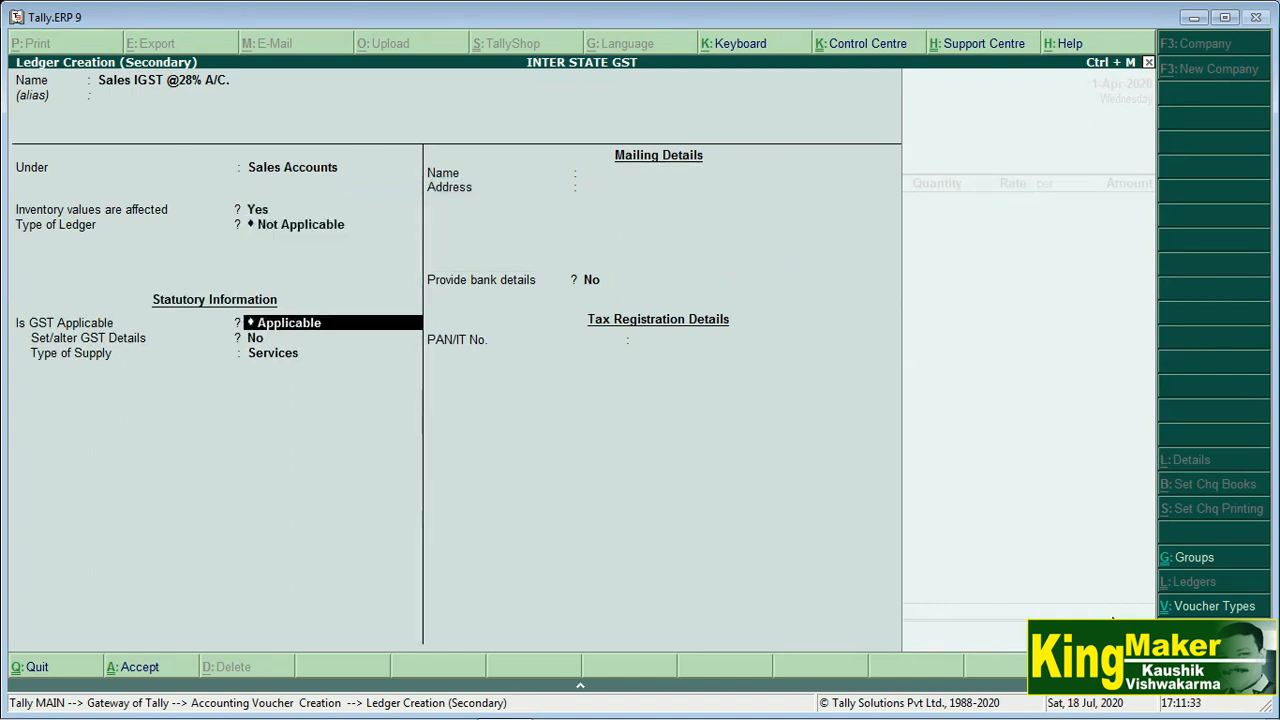
key(Return)
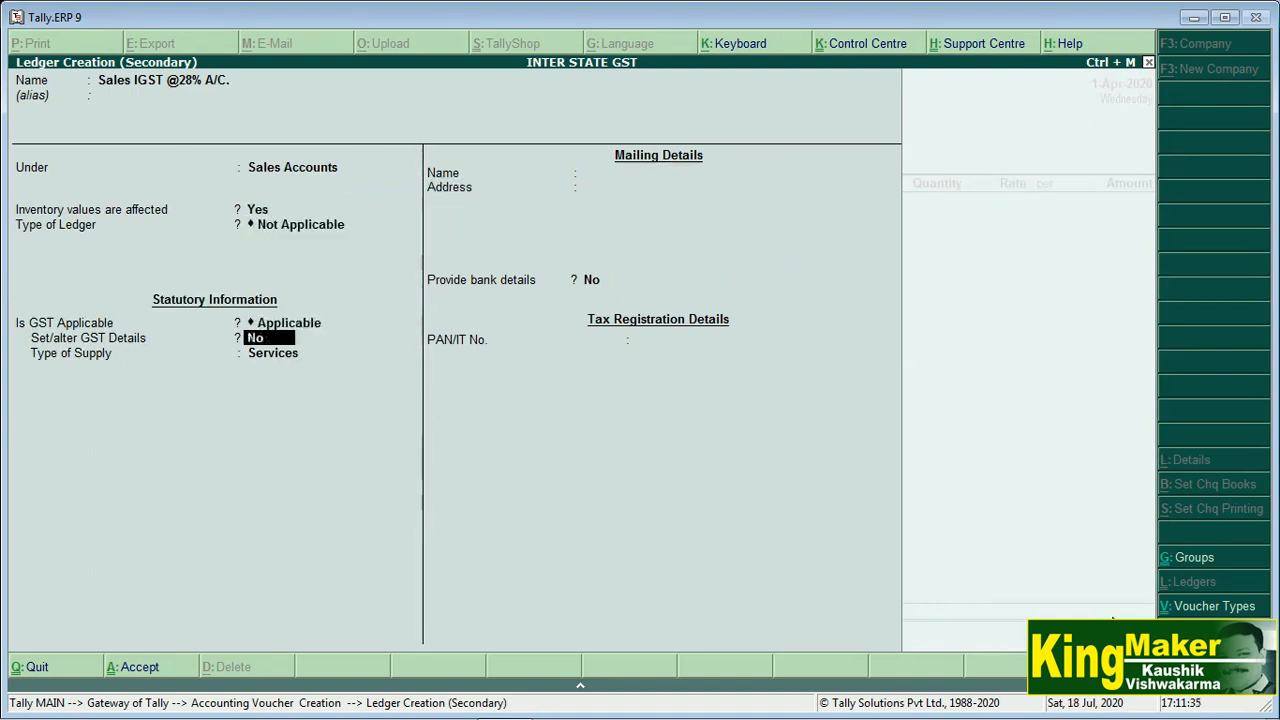
text(y)
key(Return)
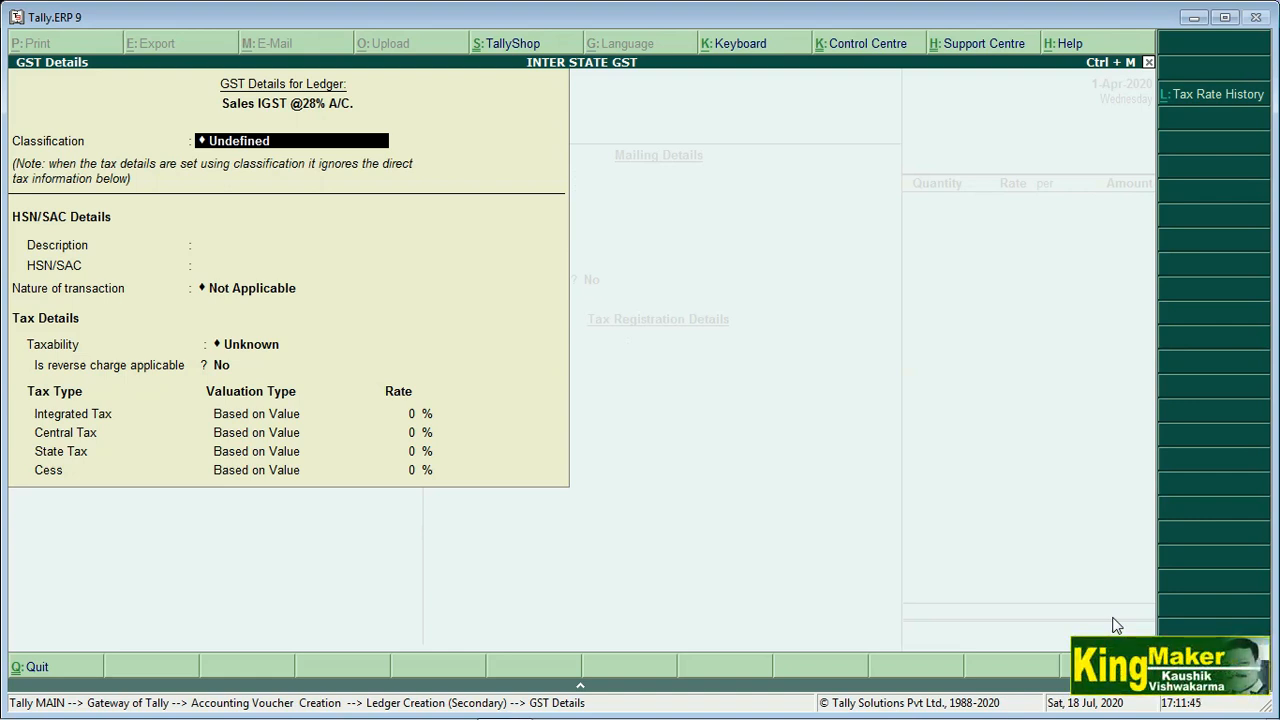
Set GST description REFRIGERATOR, nature Interstate Sales Taxable, and 28% integrated tax
key(Return)
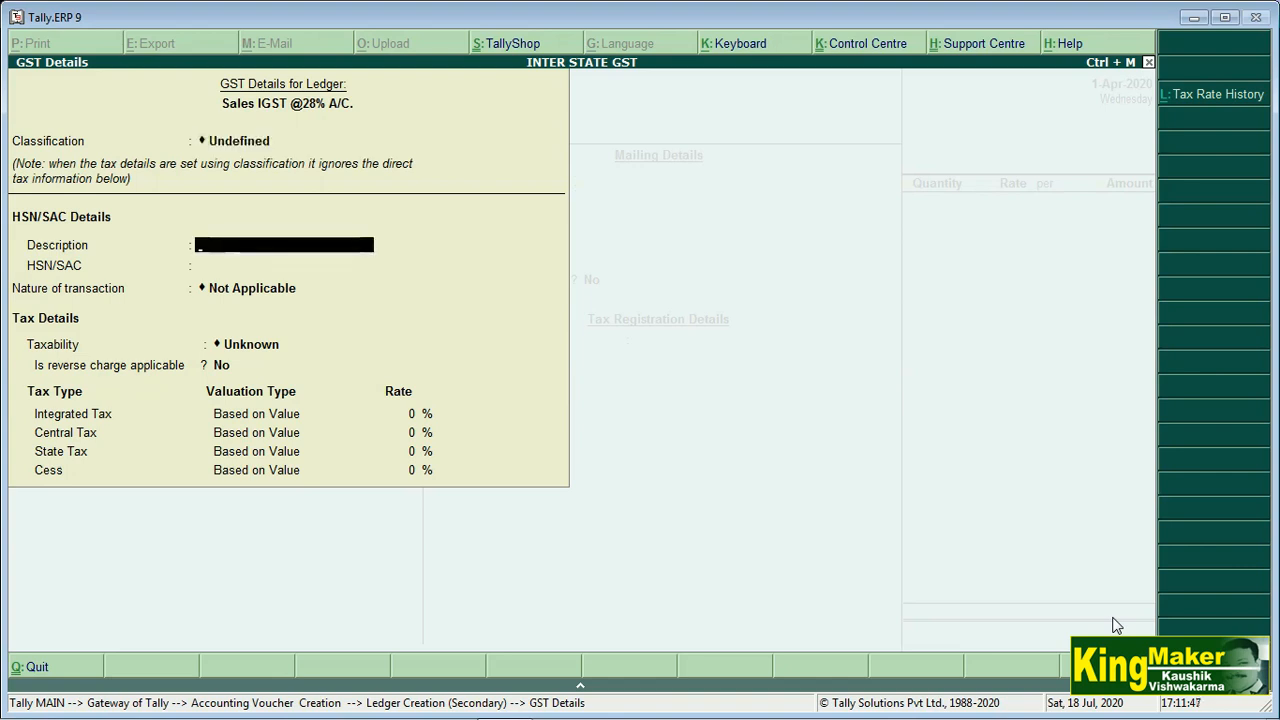
text(REFRIGERATOR)
key(Return)
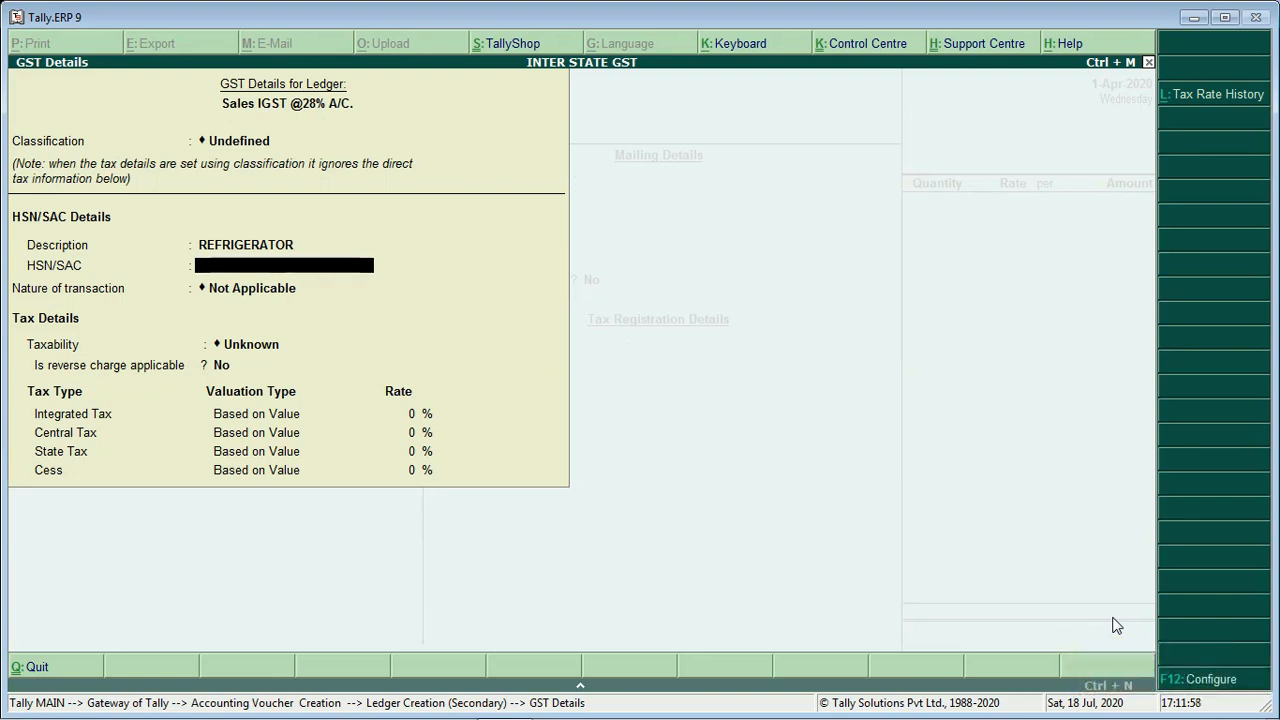
key(Return)
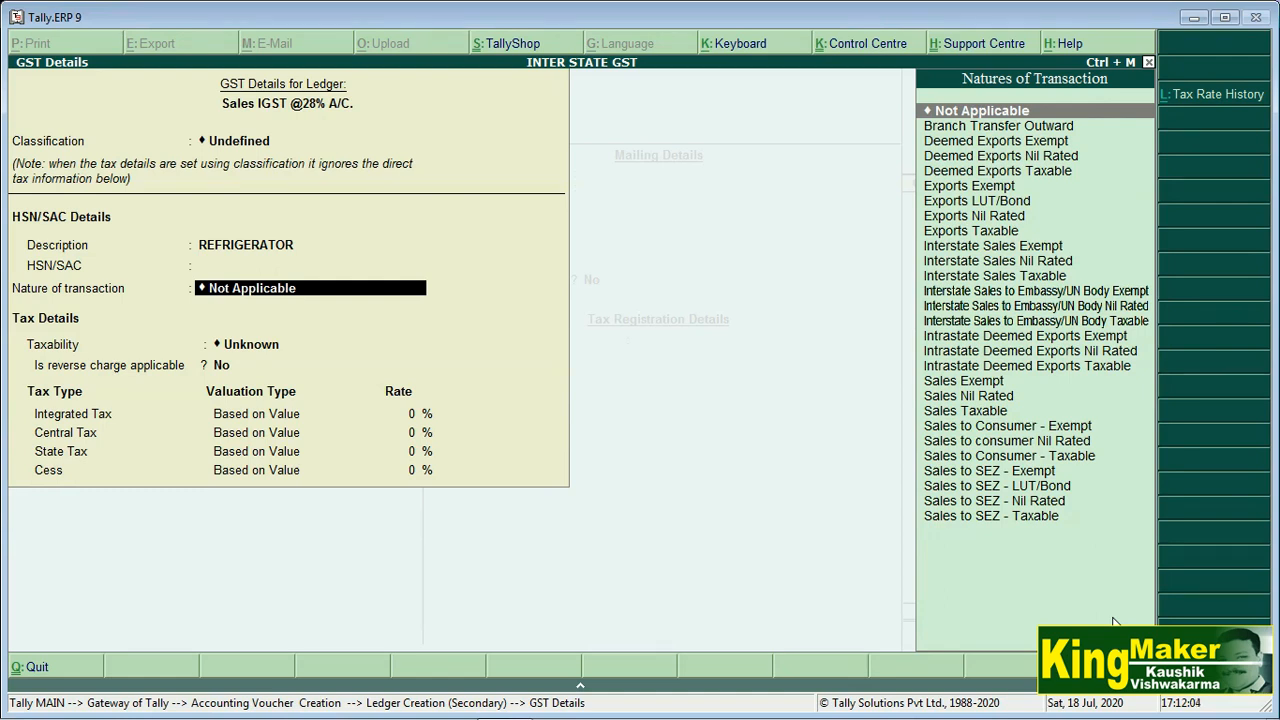
key(Down)
key(Down)
key(Down)
key(Down)
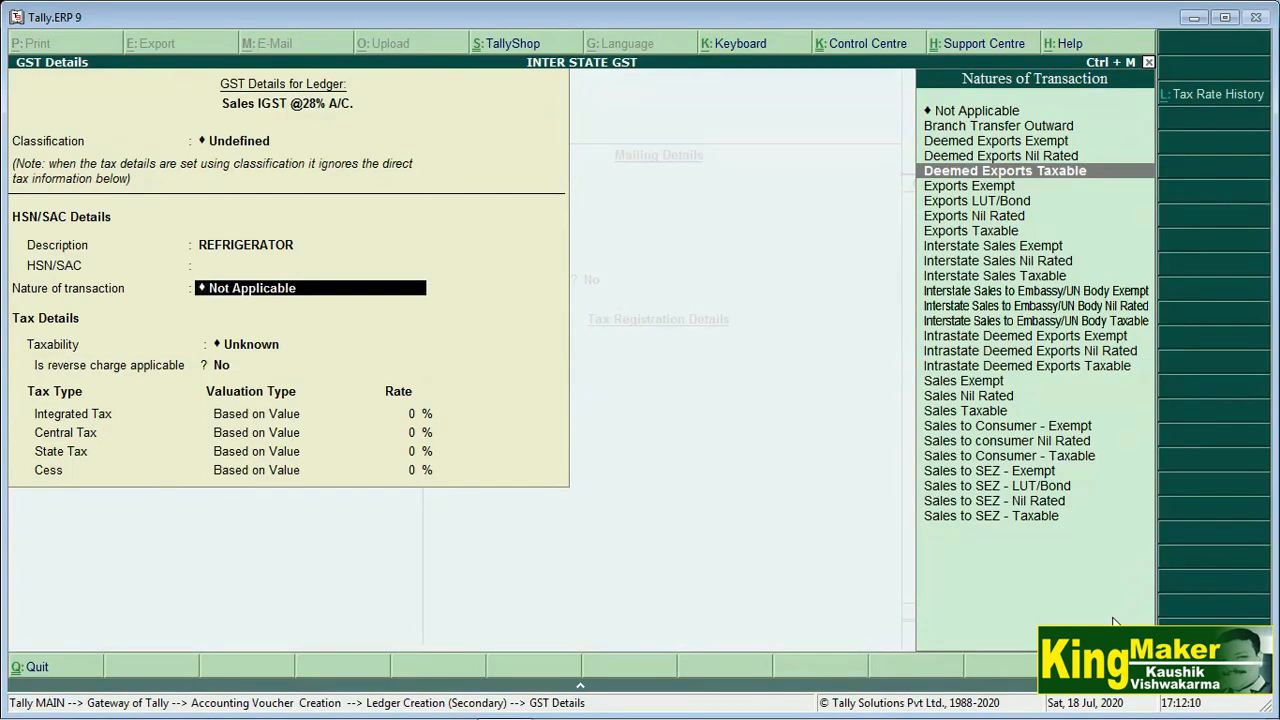
key(Down)
key(Down)
key(Down)
key(Down)
key(Down)
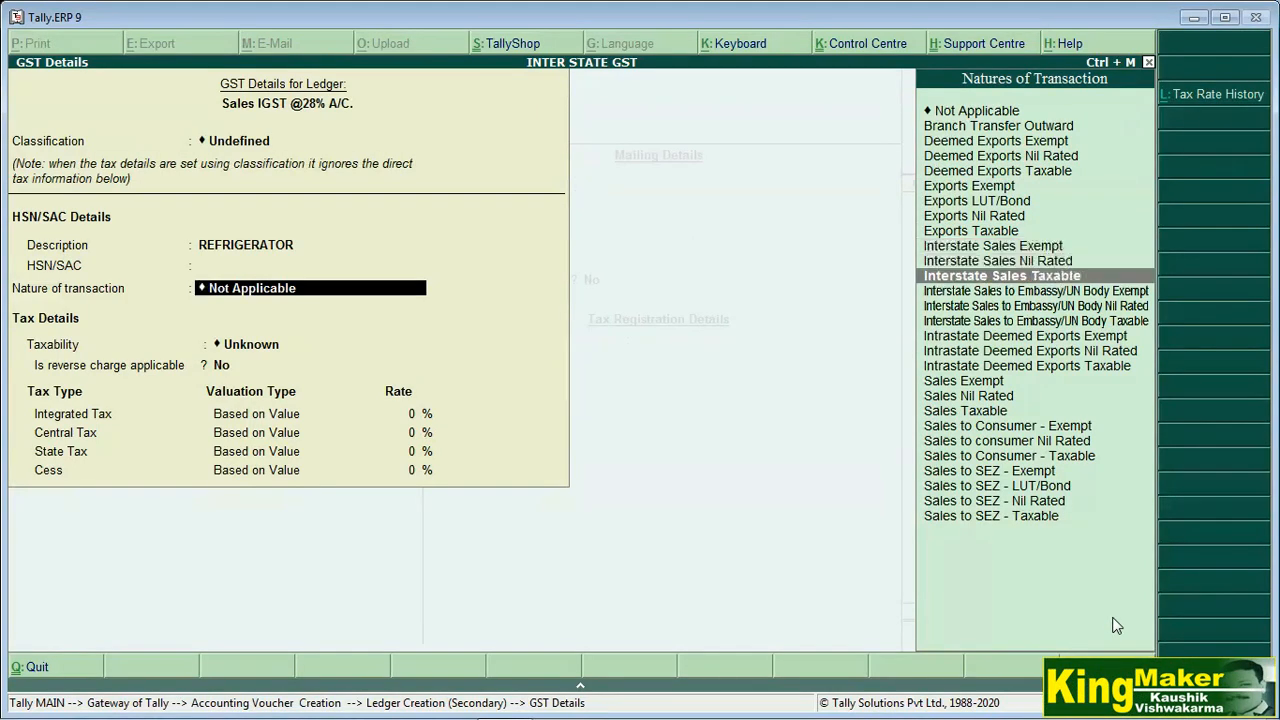
key(Down)
key(Down)
key(Return)
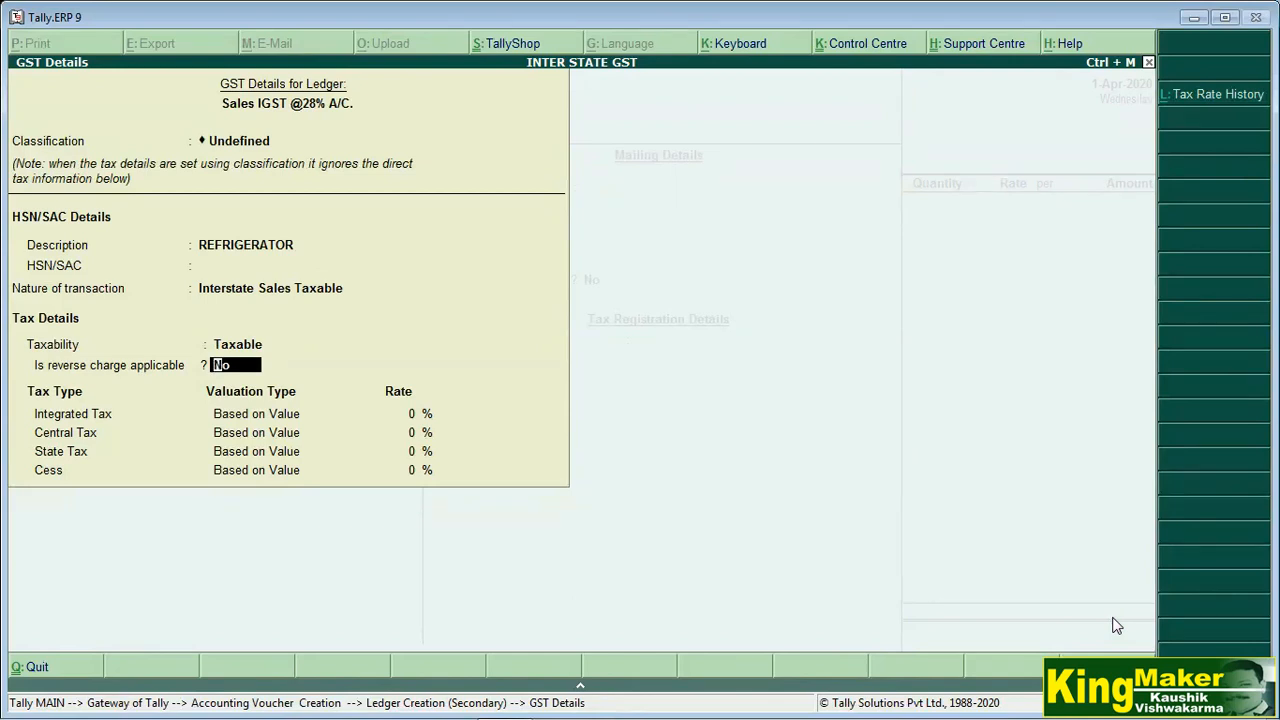
key(Return)
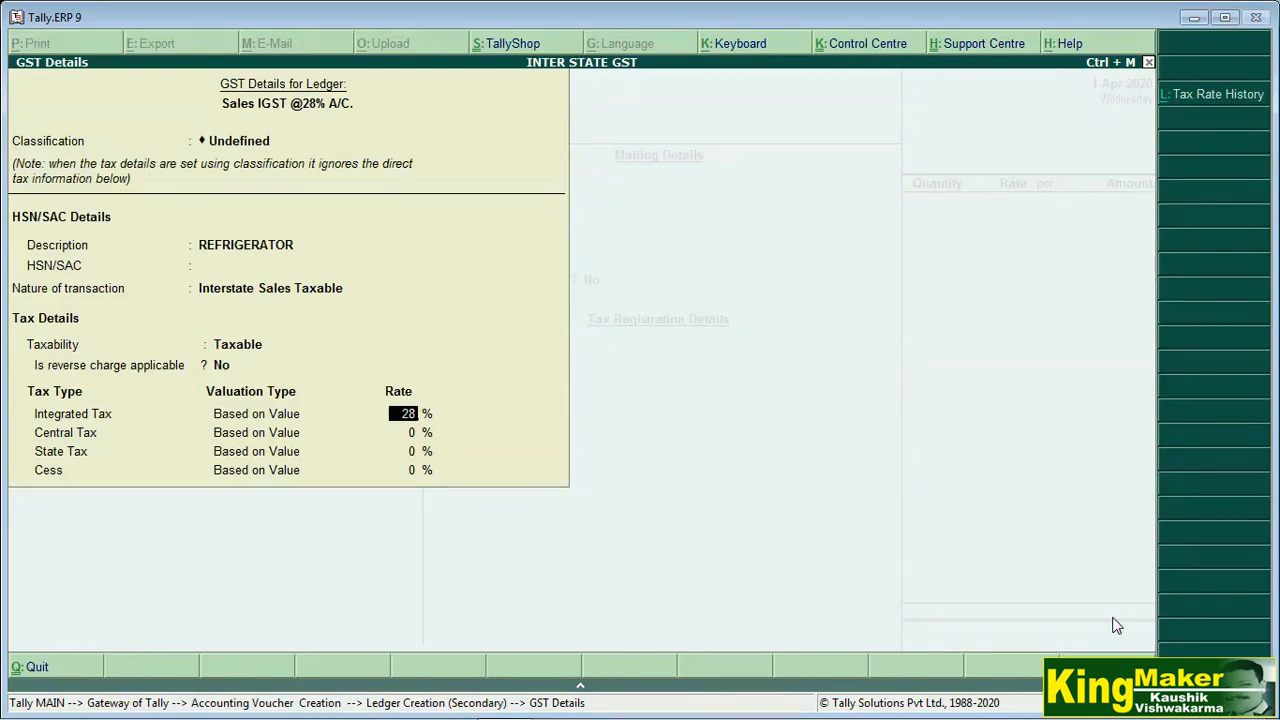
key(Return)
key(Return)
key(Return)
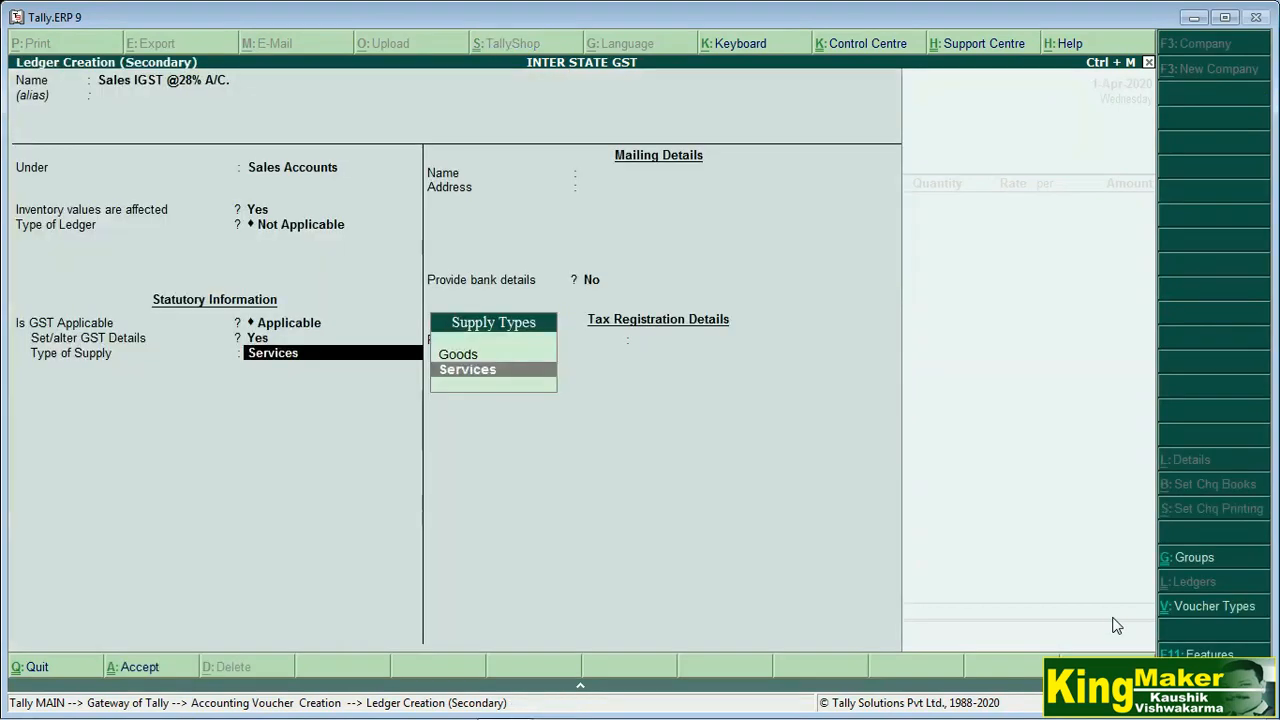
Save the new sales ledger as Goods and add 2 Whirlpool fridges at 25,000 each
key(Up)
key(Return)
key(Return)
key(Return)
key(y)
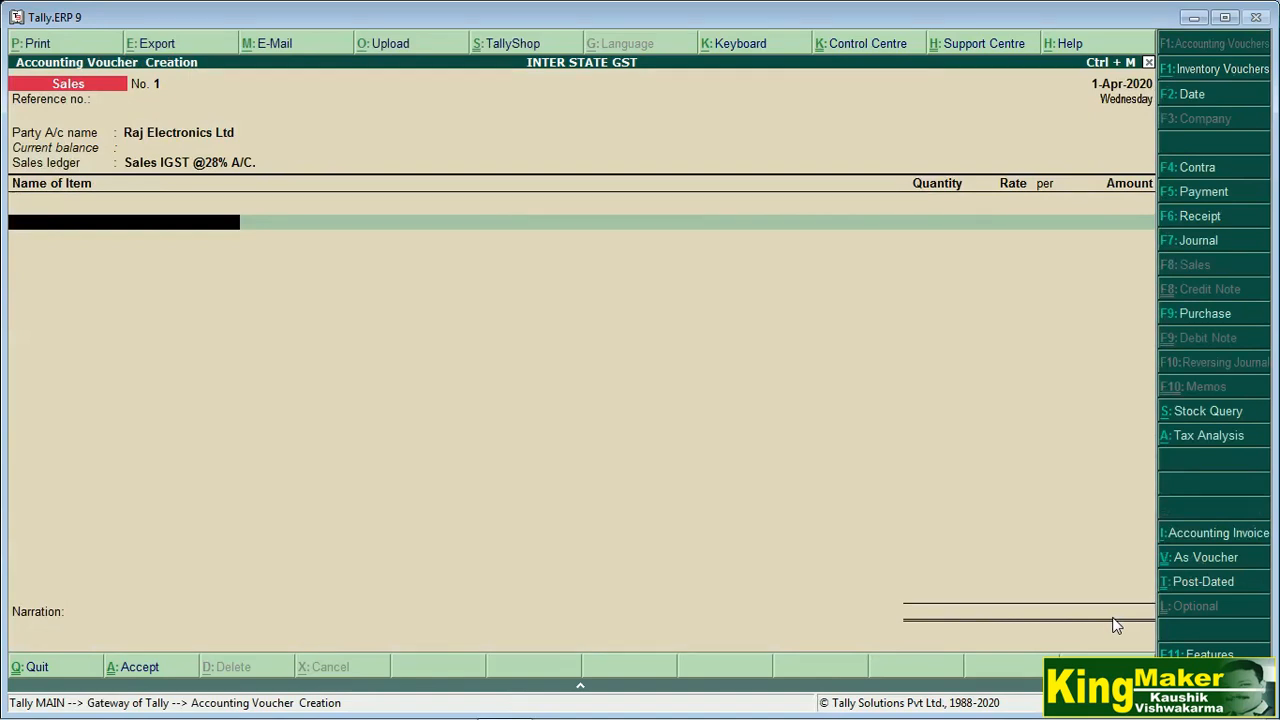
text(W)
key(Return)
text(2)
key(Return)
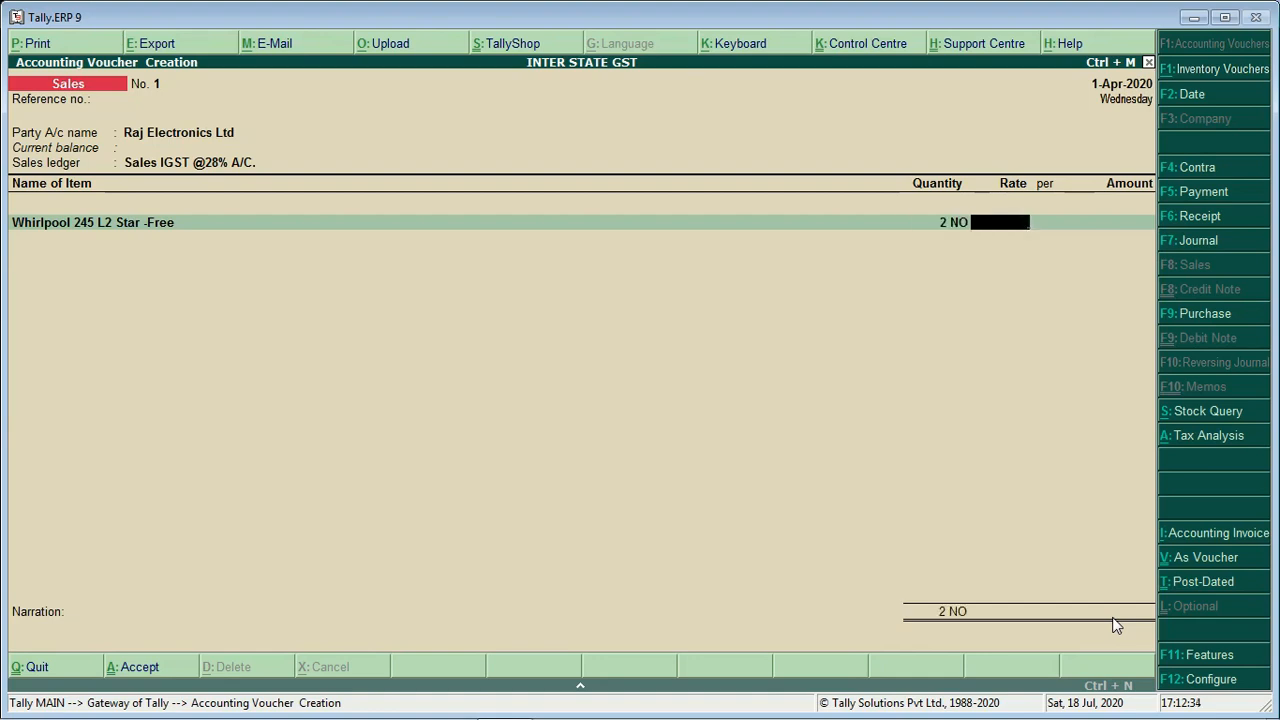
text(25000)
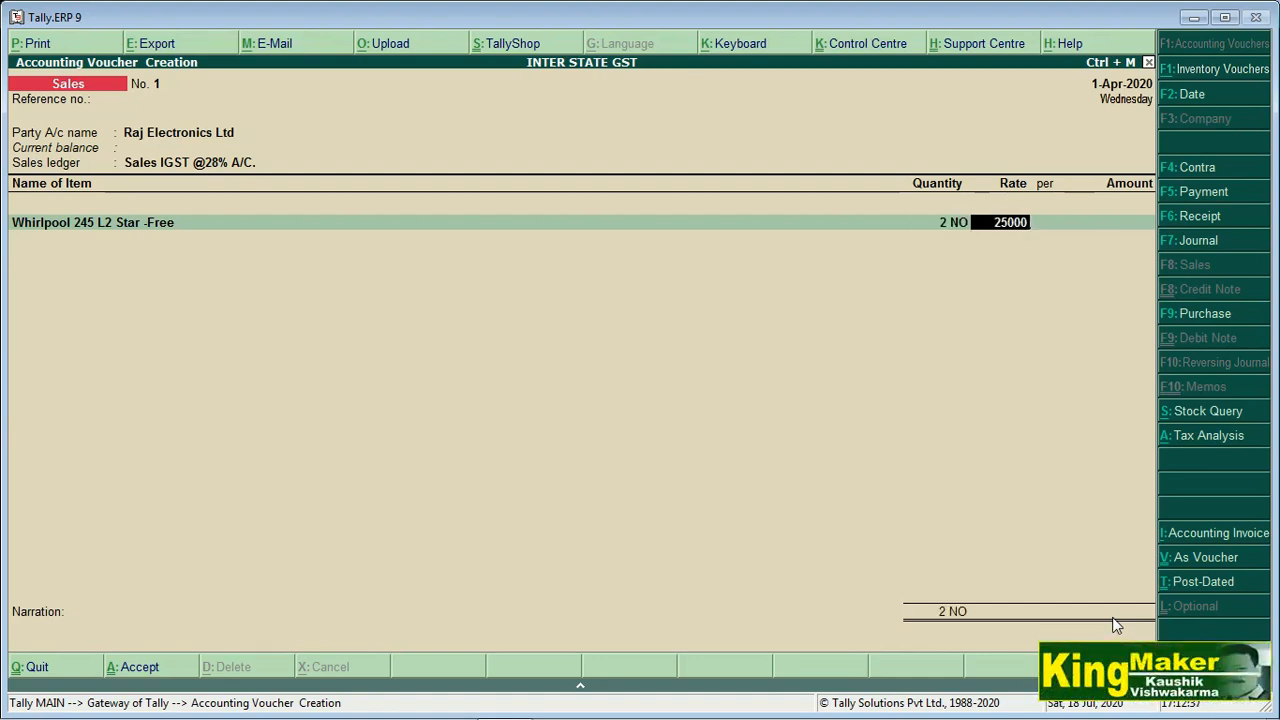
key(Return)
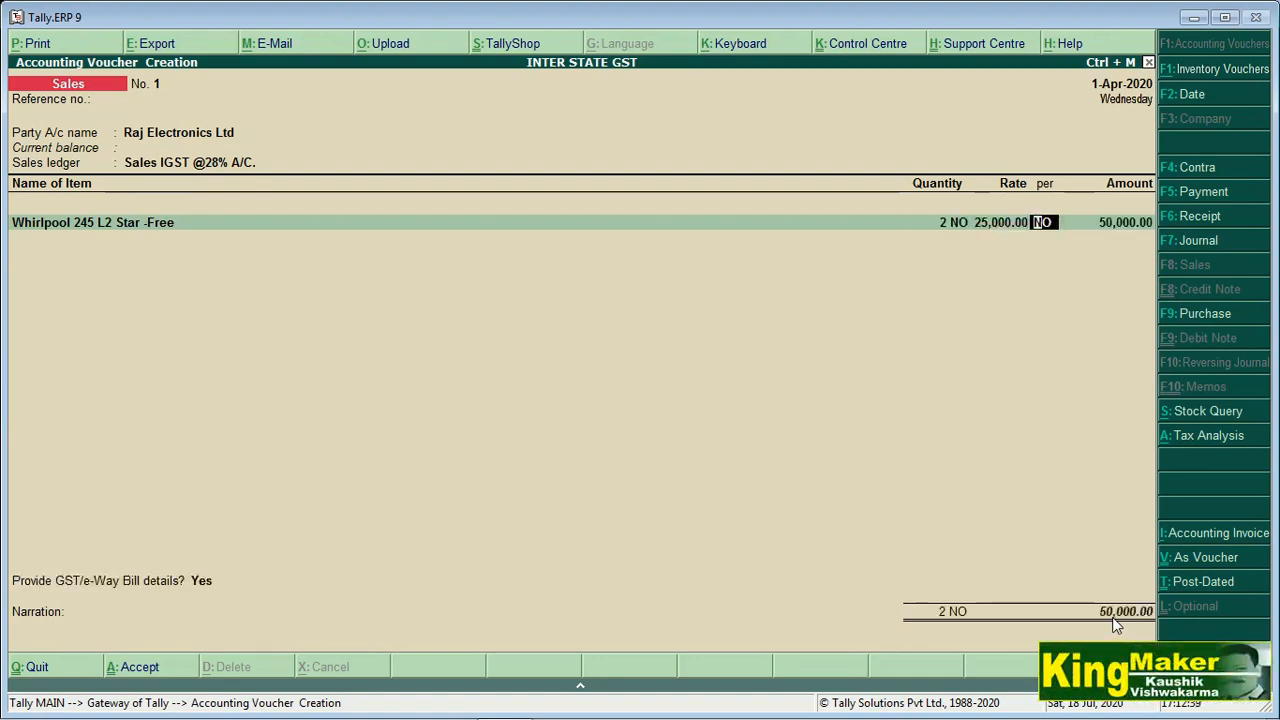
Add a line for IGST (INTEGRETED TAX)@ 28% A/C, charging 14,000.00 tax
key(Return)
key(Return)
key(Return)
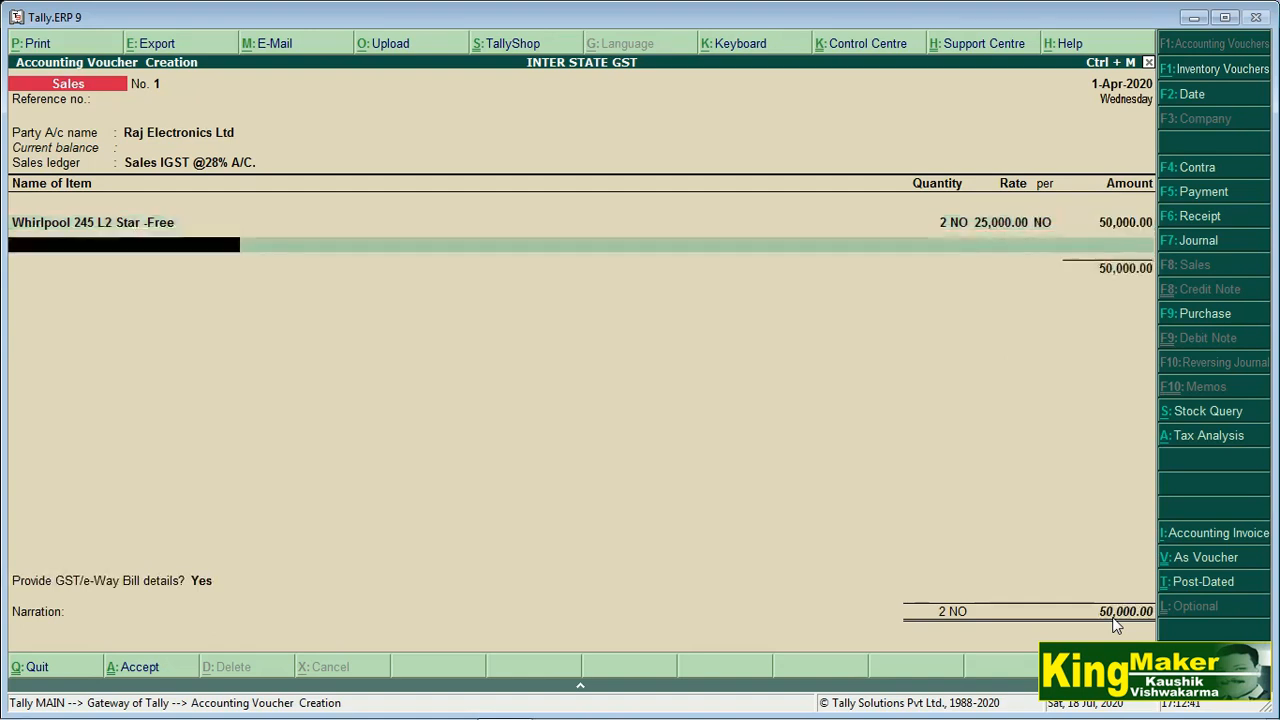
text(I)
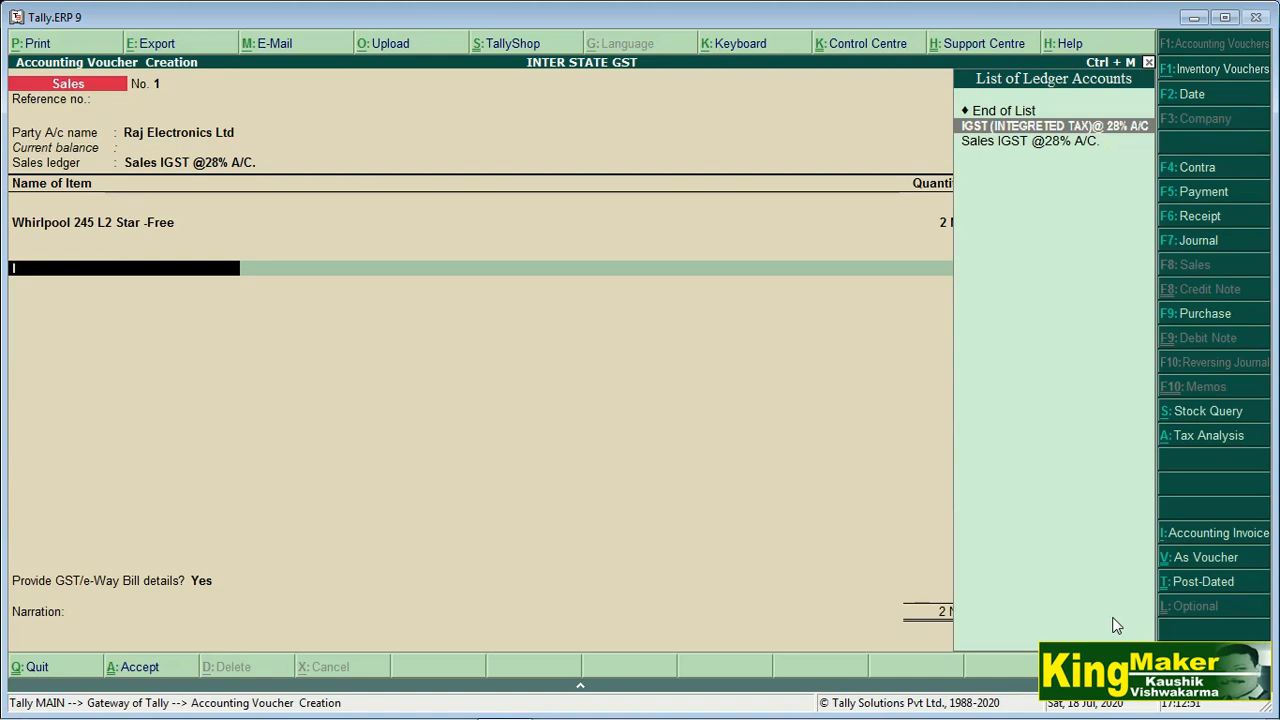
key(Return)
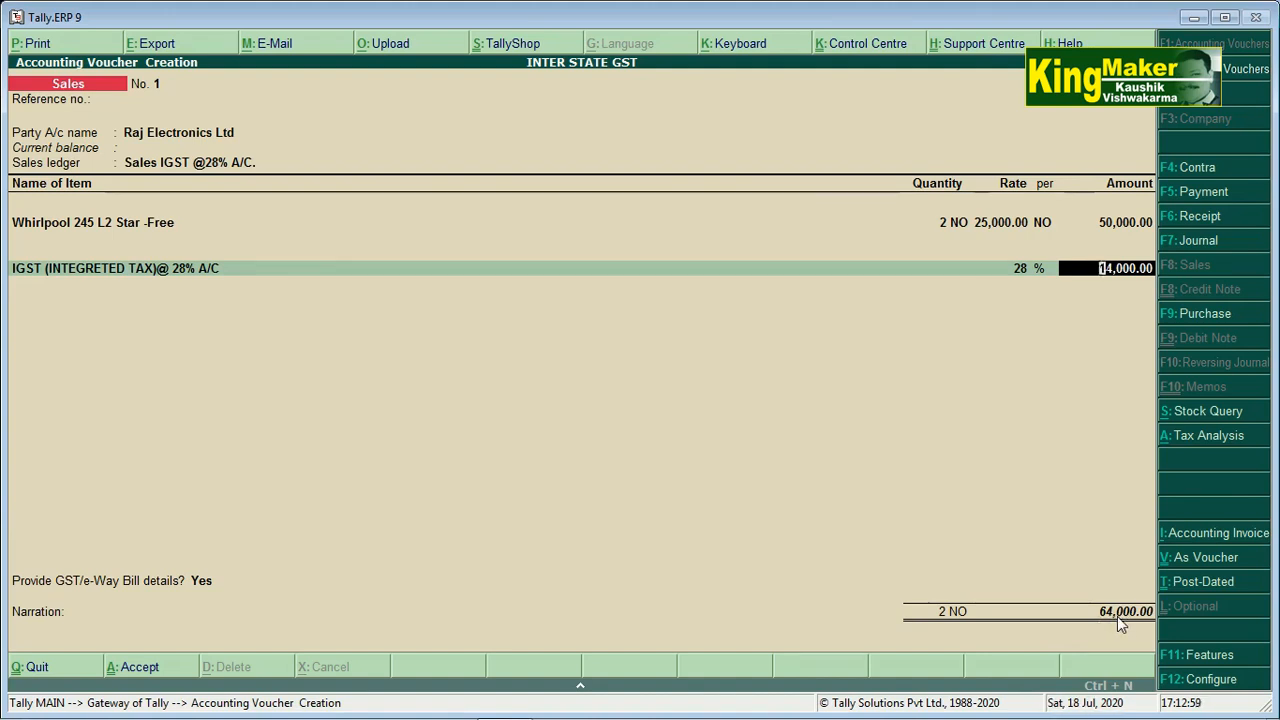
Accept the 14,000.00 tax line, pass through the e-Way Bill details, and save the voucher
key(Return)
key(Return)
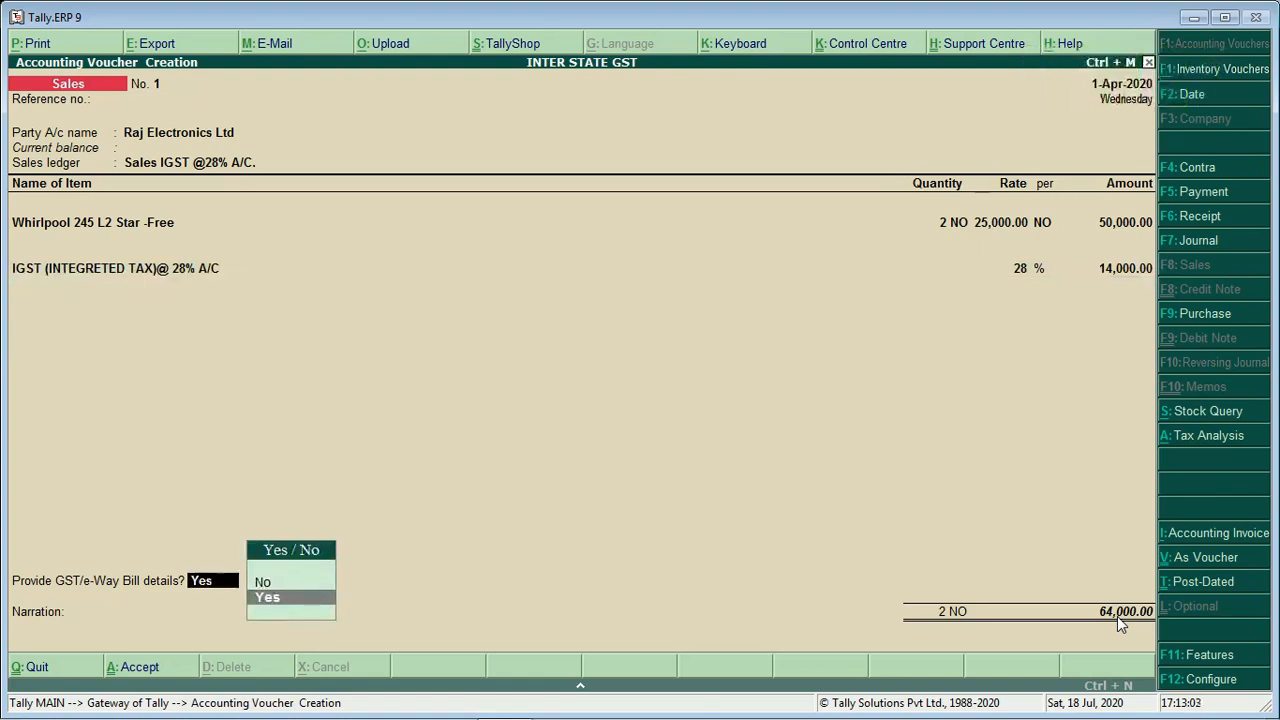
key(Return)
key(Return)
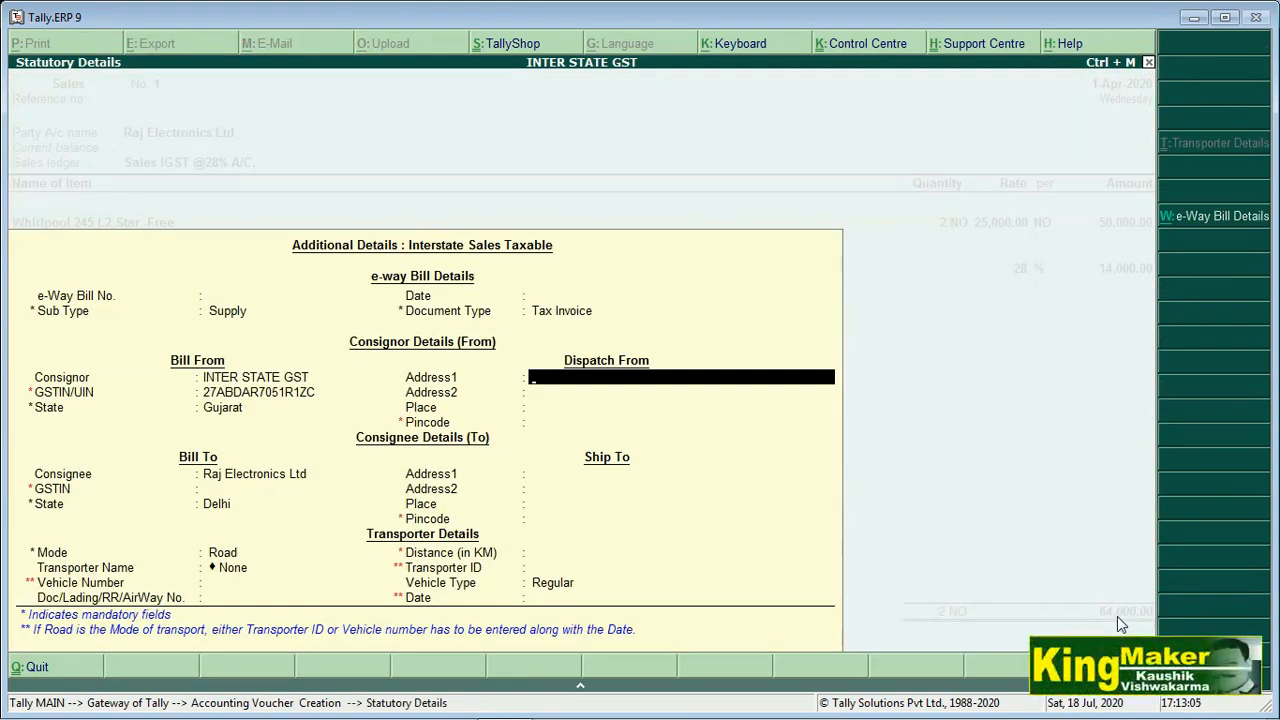
key(Return)
key(Return)
key(Return)
key(Return)
key(Return)
key(Return)
key(Return)
key(Return)
key(Return)
key(Return)
key(Return)
key(Return)
key(Return)
key(Return)
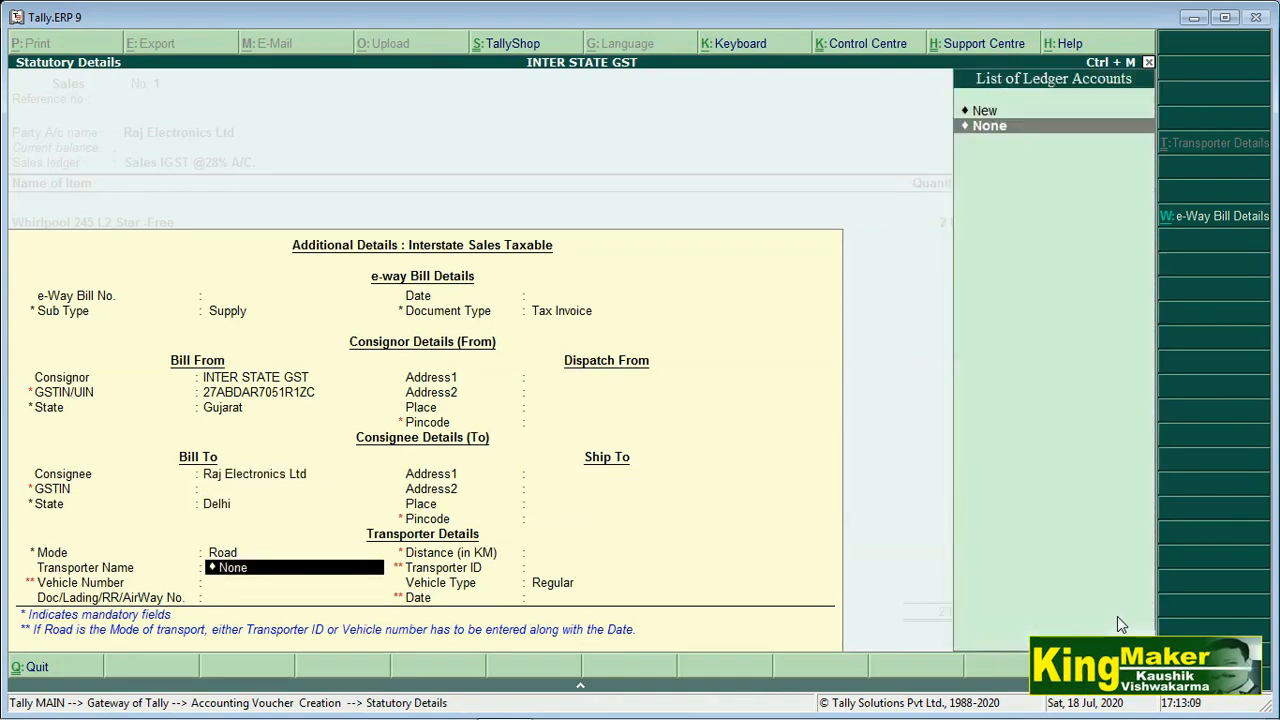
key(Return)
key(Return)
key(Return)
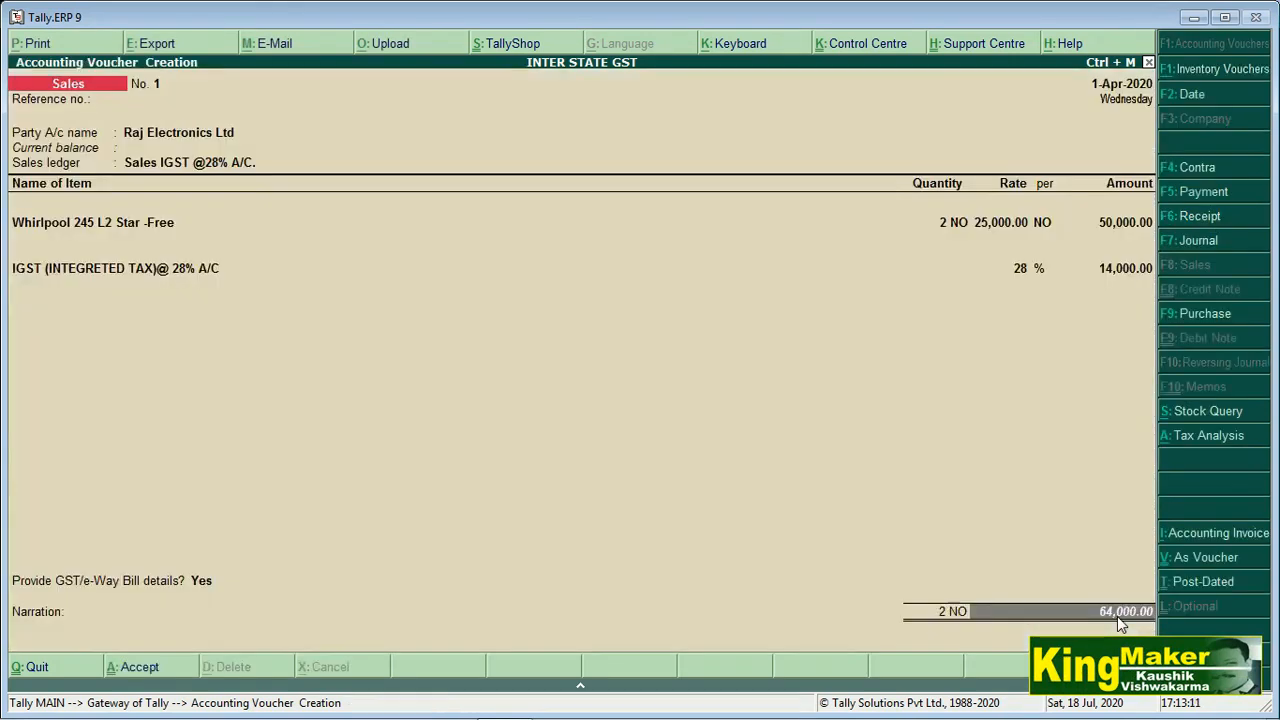
key(Return)
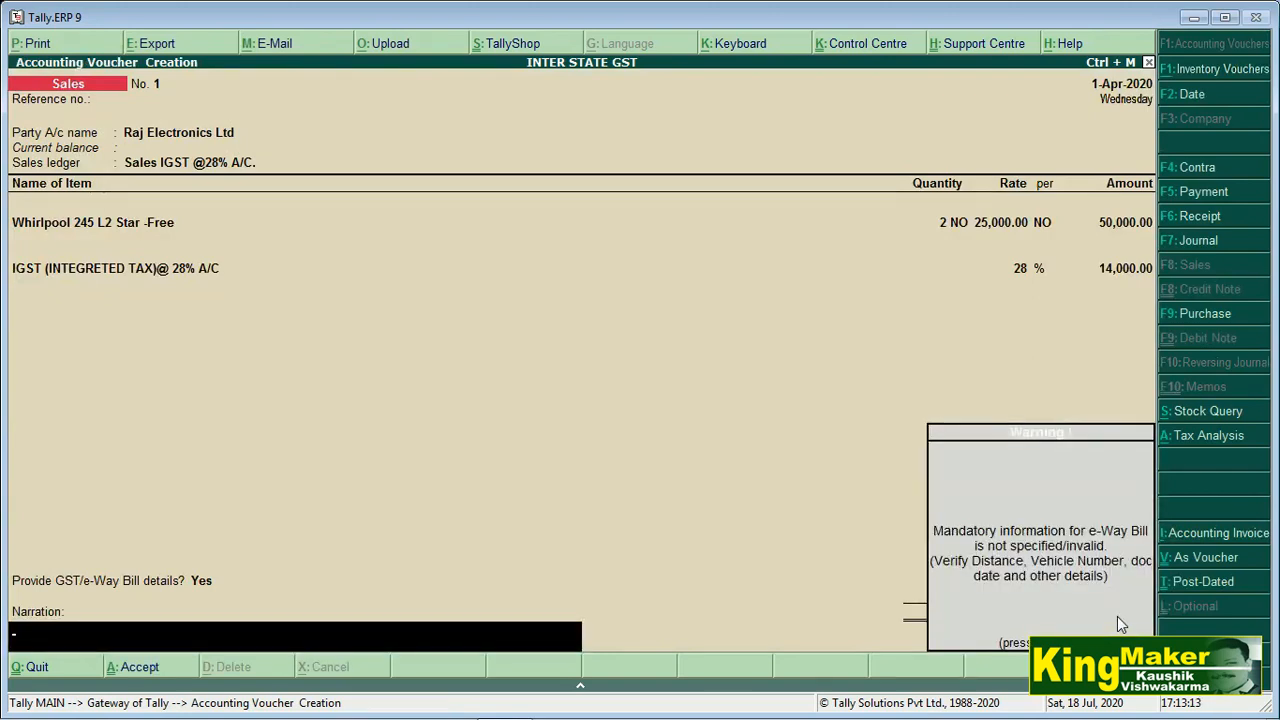
key(Return)
key(Return)
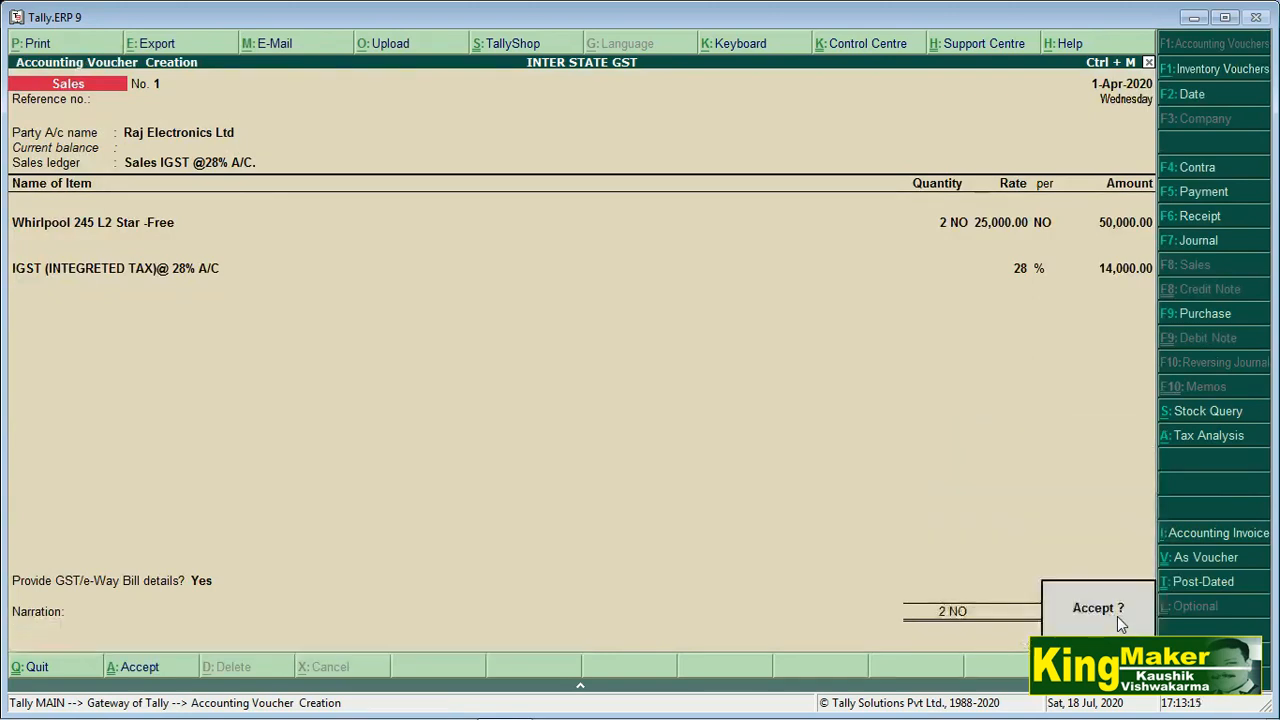
key(Return)
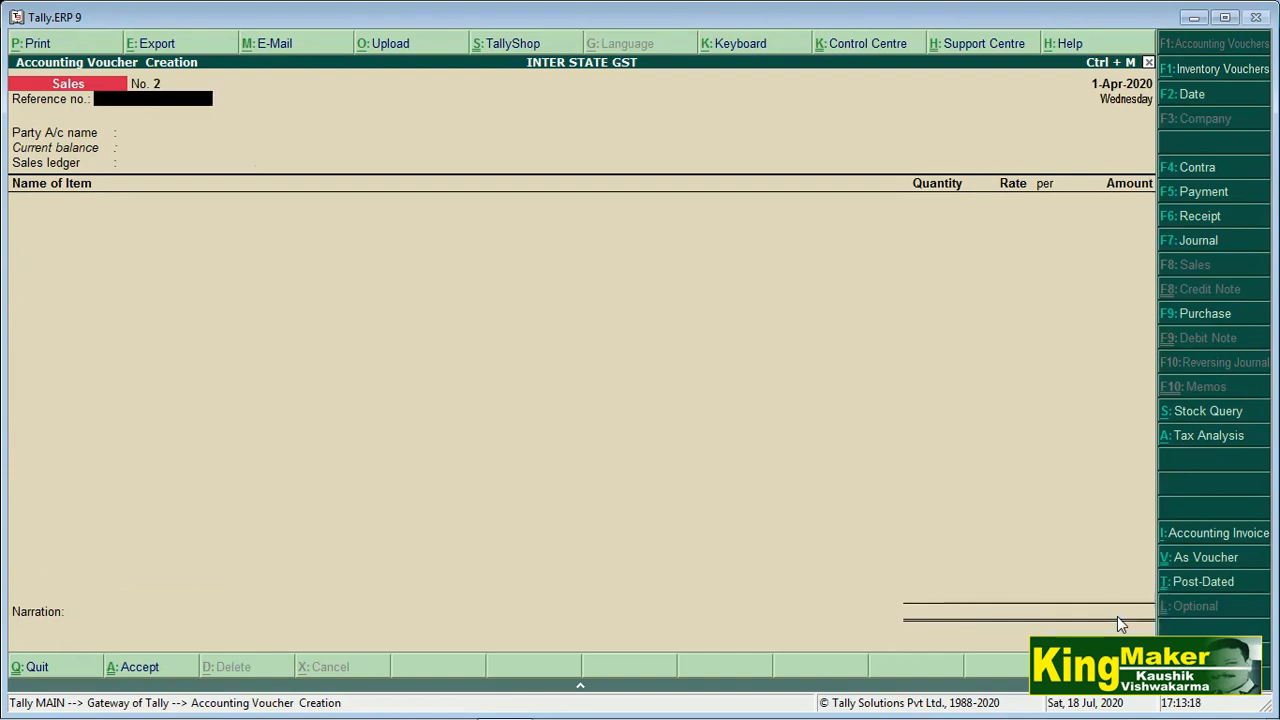
Quit voucher entry and return to the Gateway of Tally
key(Escape)
key(Return)
key(Down)
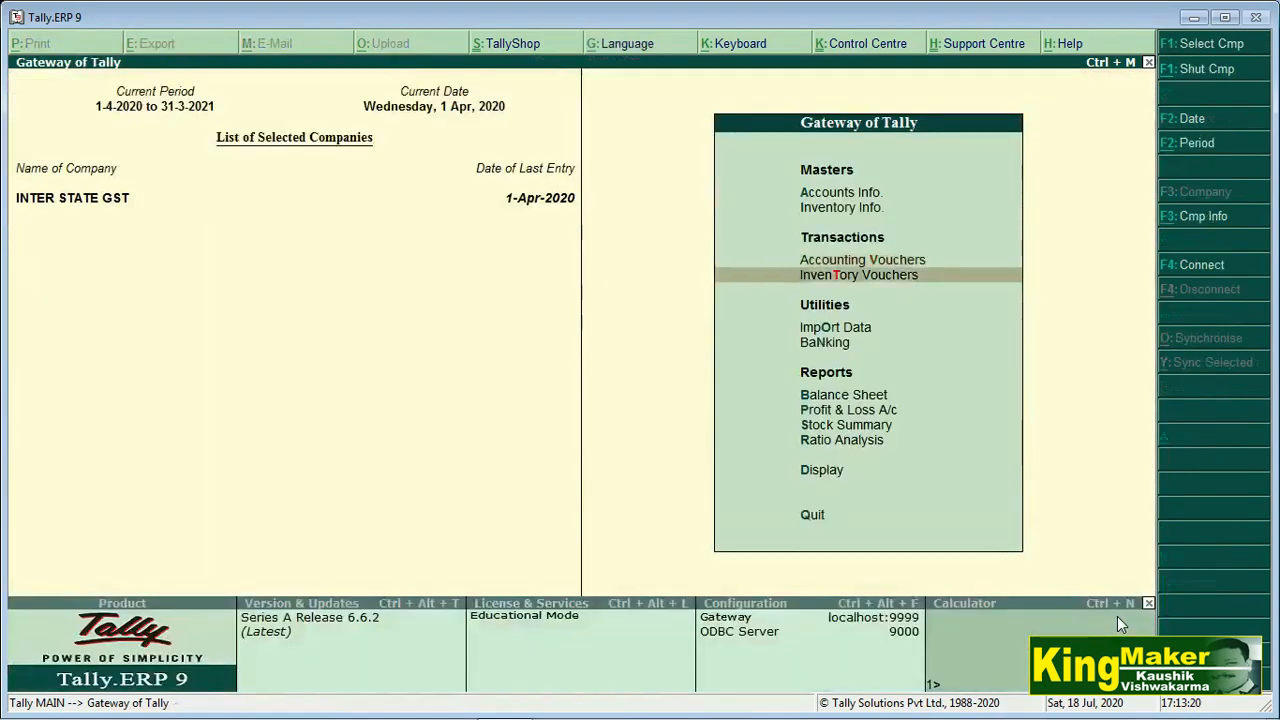
Reach the voucher via Profit & Loss A/c > Sales Accounts > Sales IGST ledger, then print as Tax Invoice
key(Down)
key(Down)
key(Up)
key(Up)
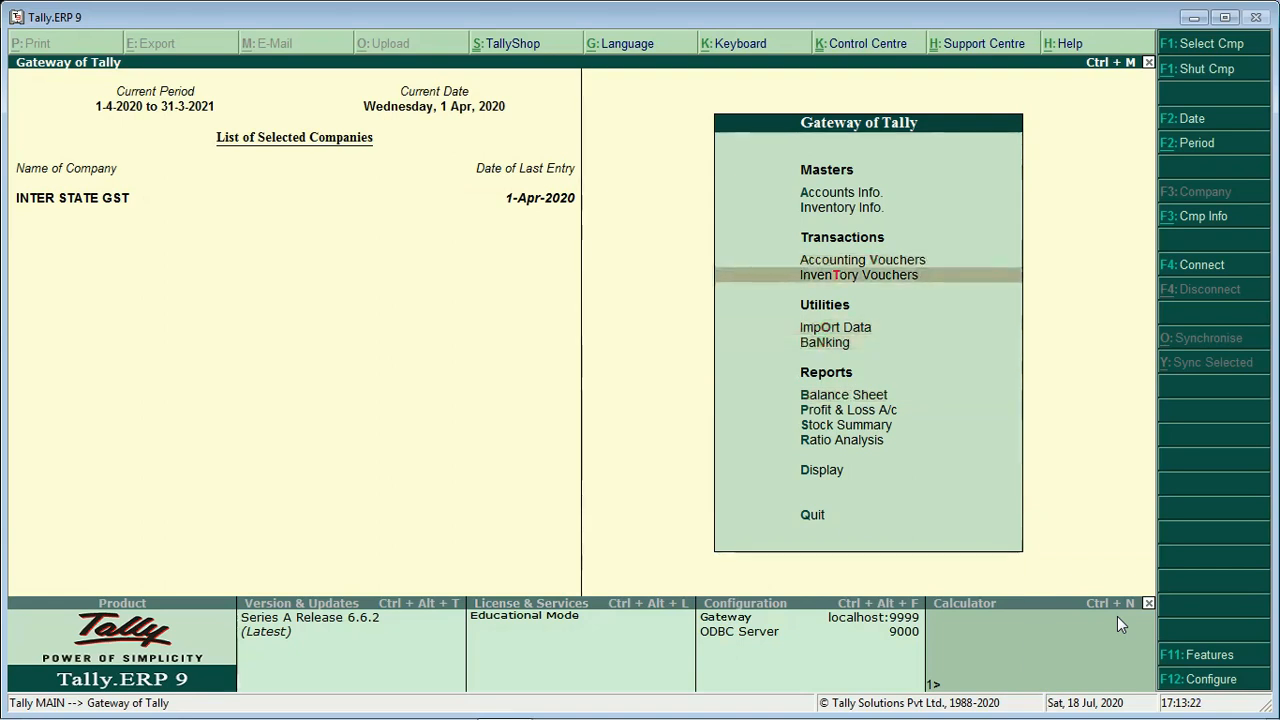
key(Down)
key(Down)
key(Down)
key(Down)
key(Down)
key(Up)
key(Return)
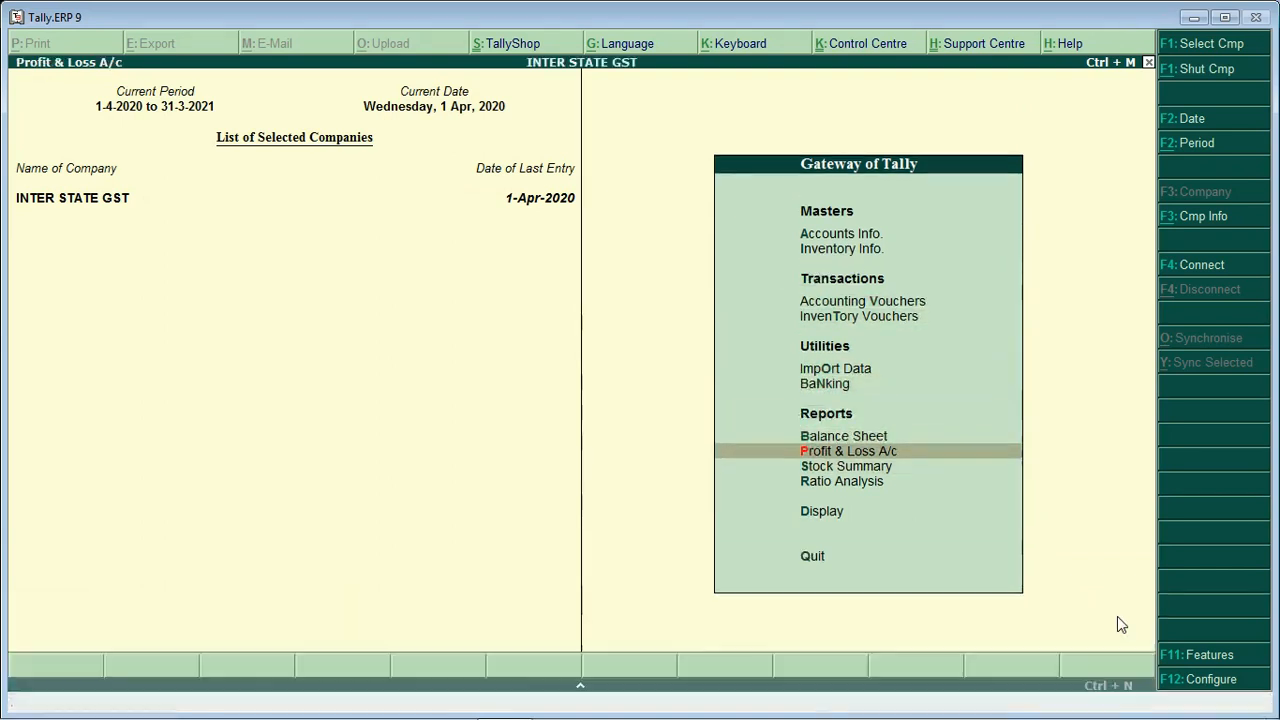
key(Return)
key(Return)
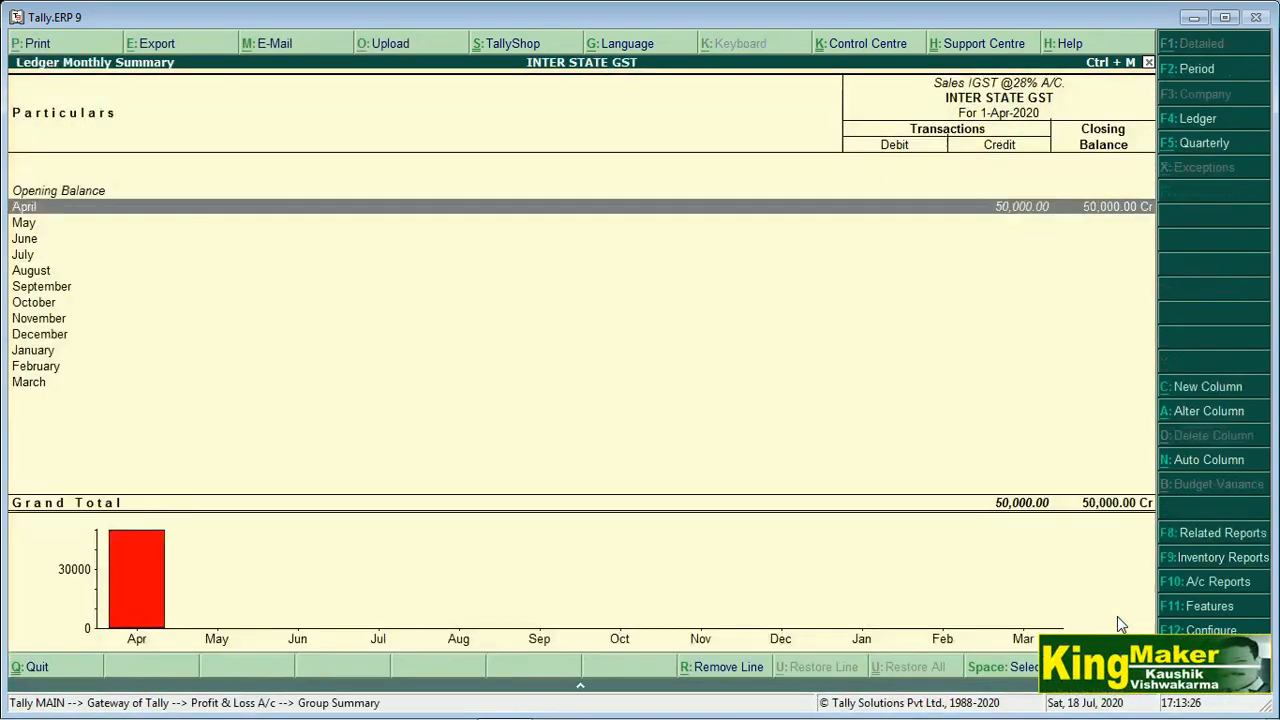
key(Return)
key(Return)
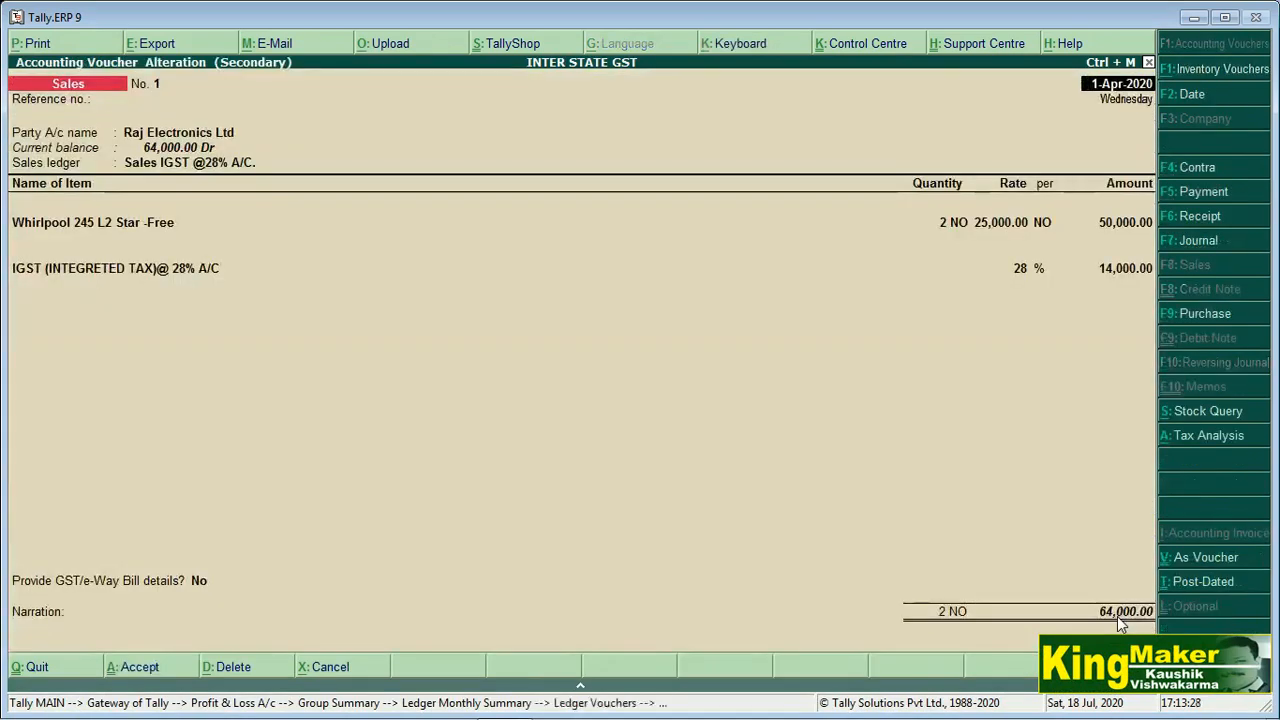
click(57, 47)
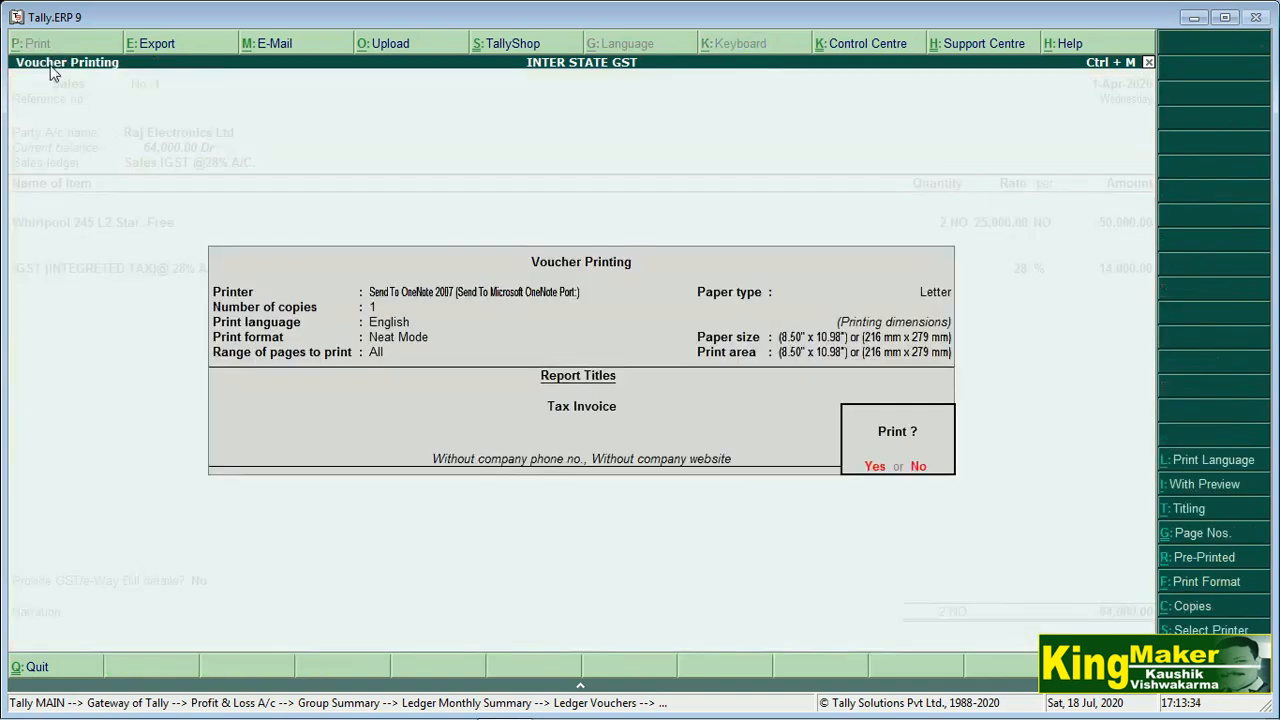
click(876, 466)
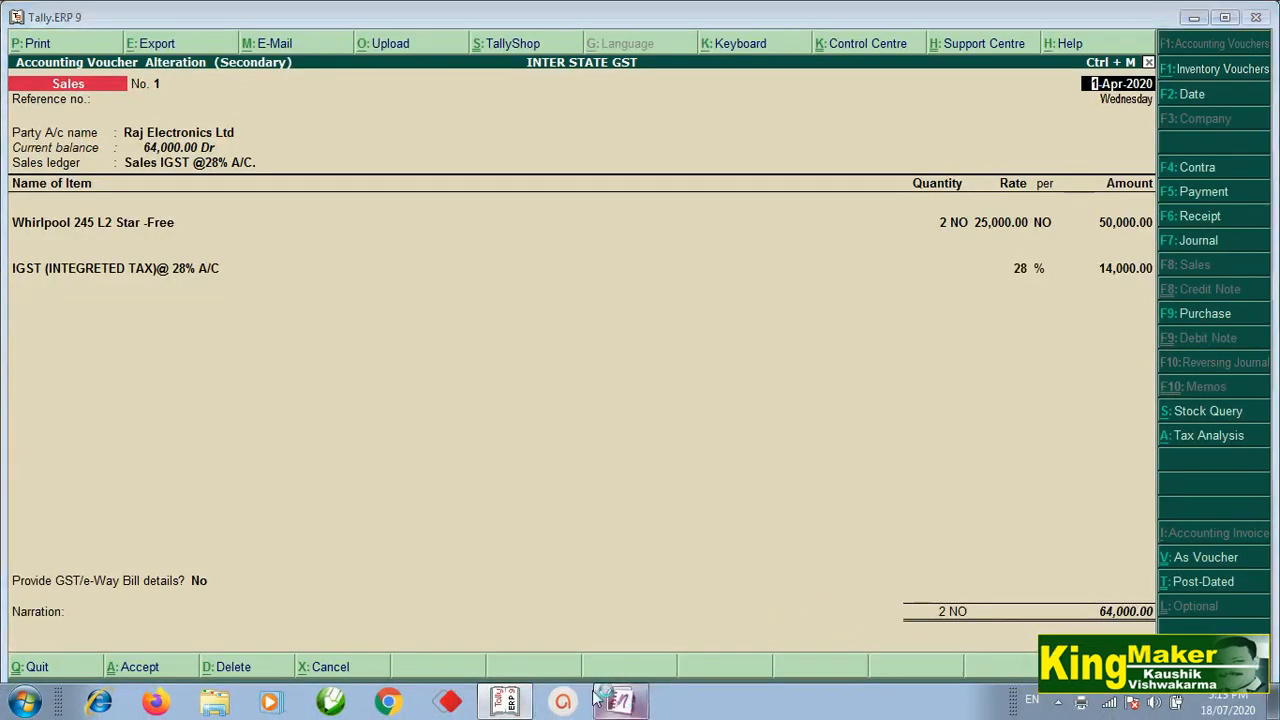
Switch to OneNote and review the printed Raj Electronics Tax Invoice totalling 64,000.00
click(620, 702)
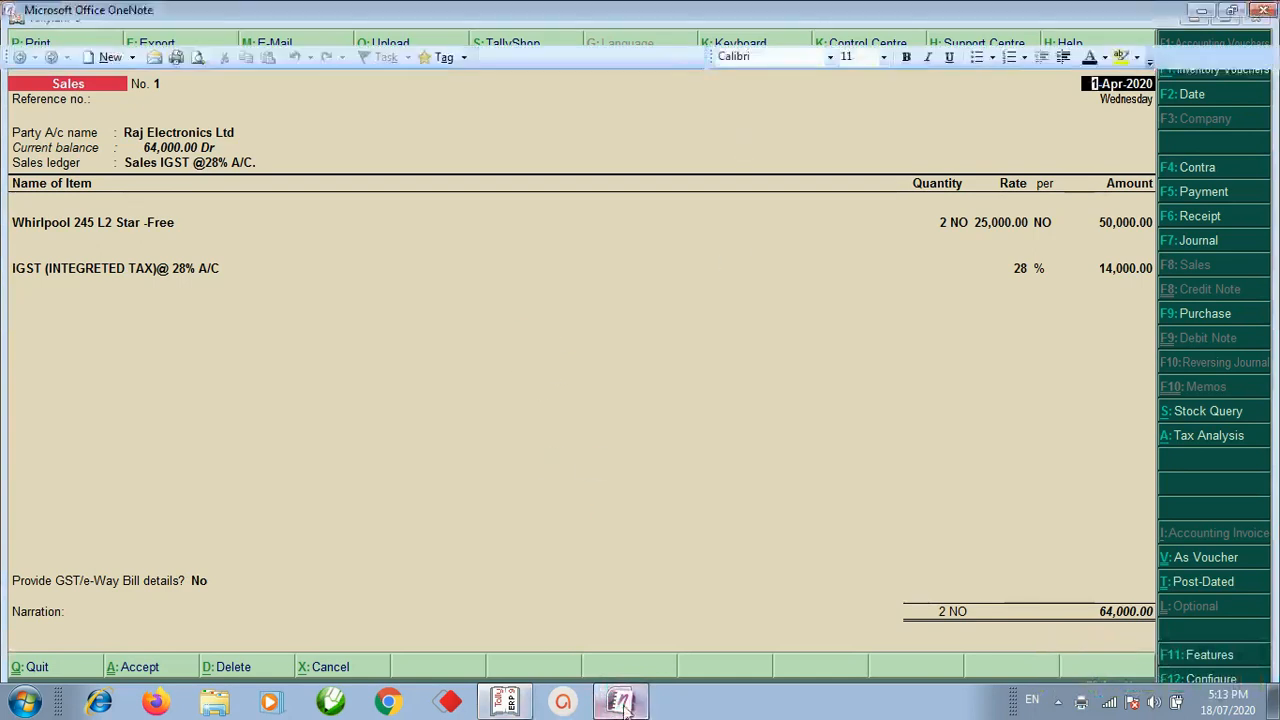
scroll(403, 470, down, 1)
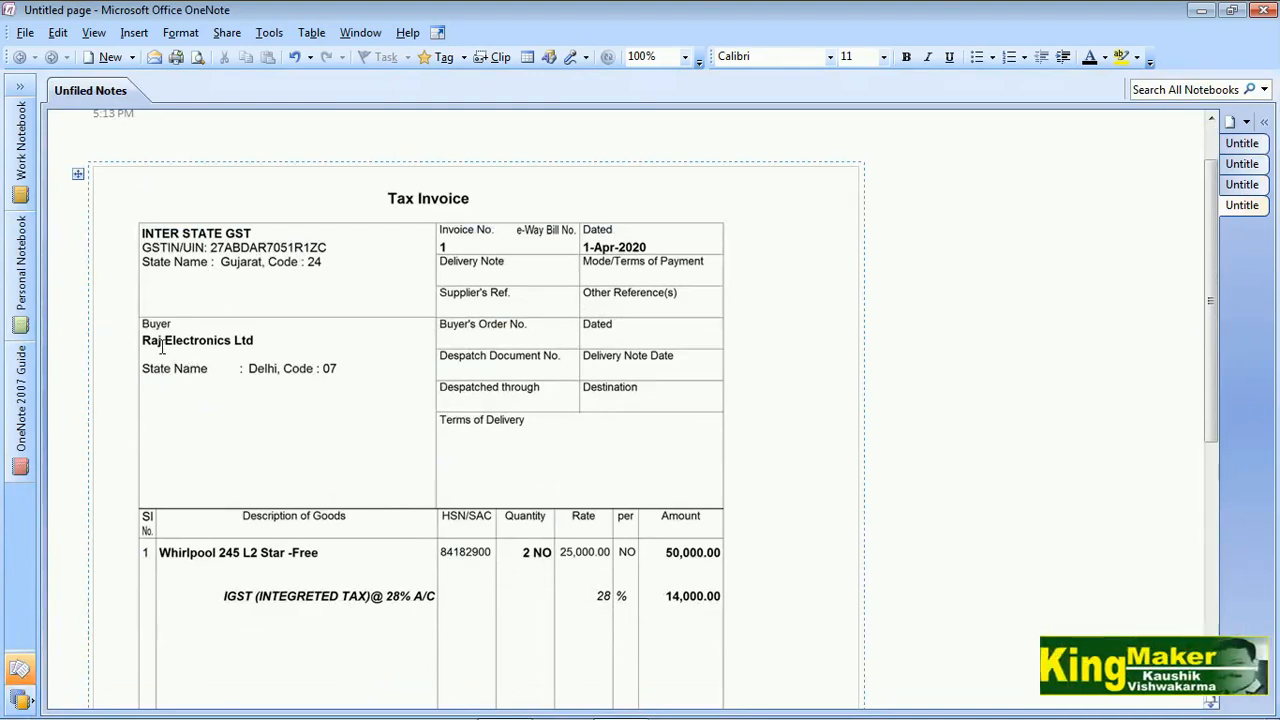
scroll(288, 405, down, 1)
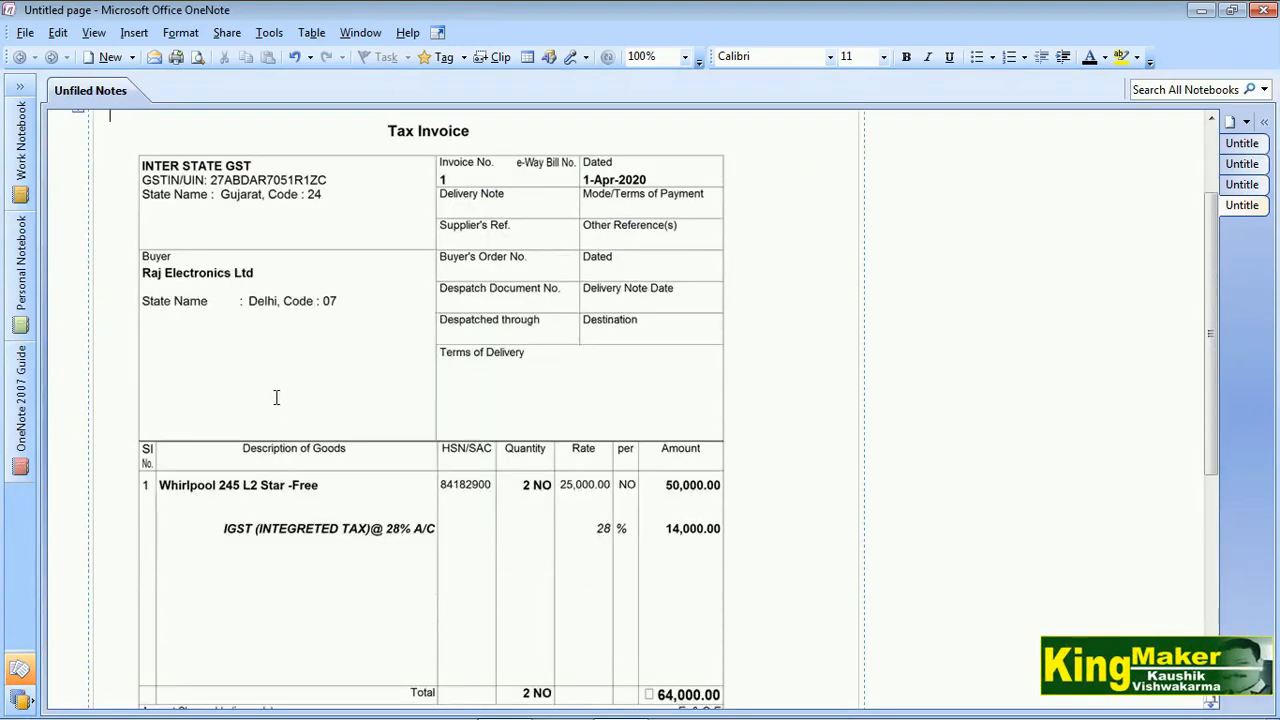
scroll(467, 456, down, 2)
scroll(583, 630, down, 1)
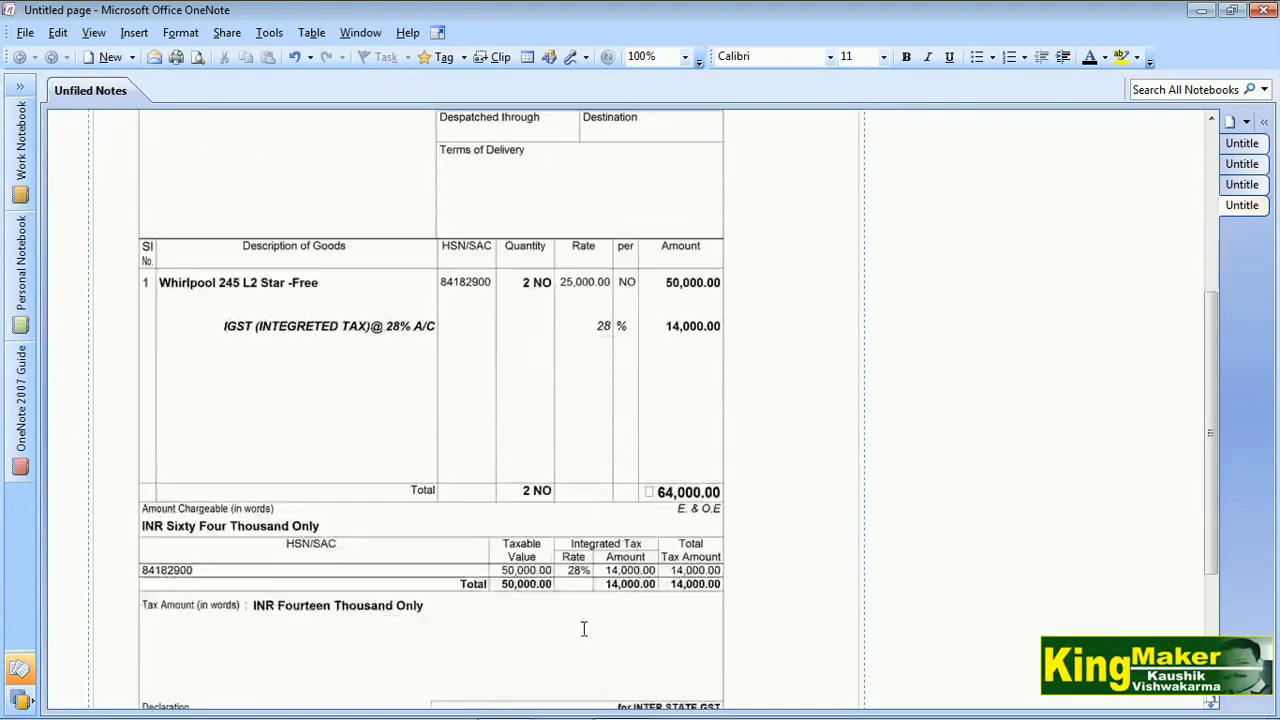
scroll(526, 610, down, 2)
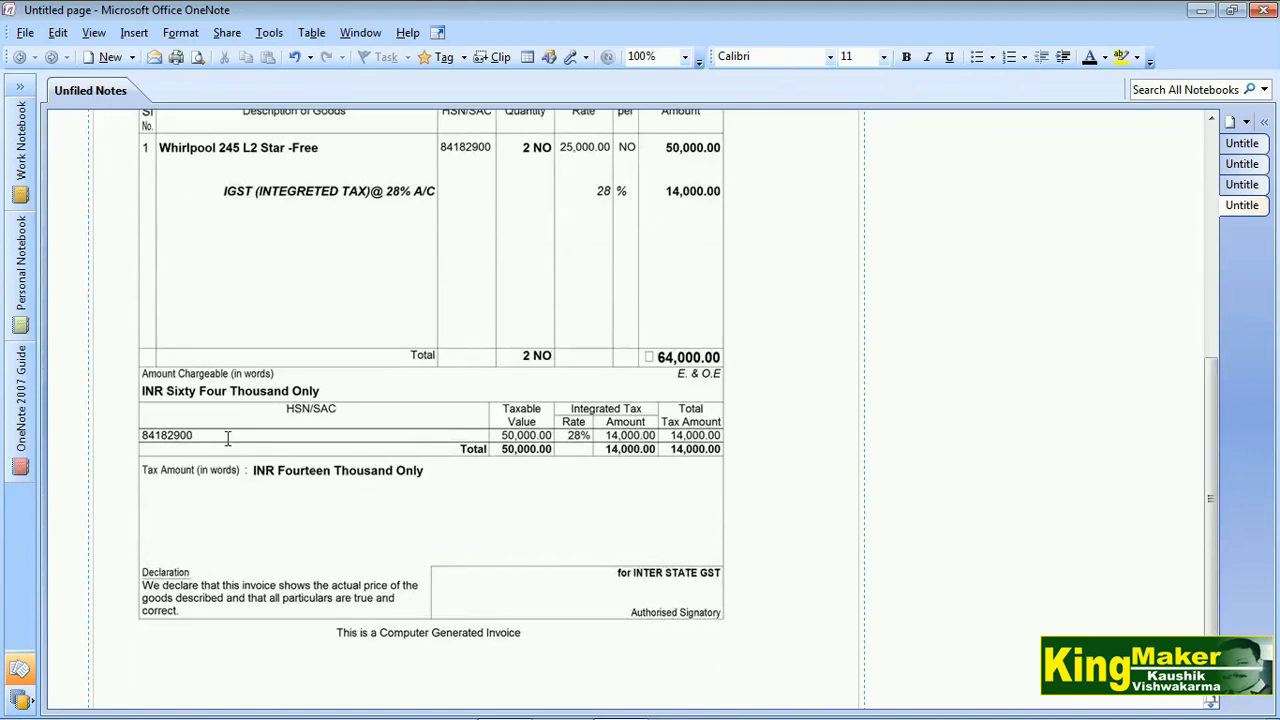
scroll(492, 514, down, 1)
scroll(527, 532, up, 7)
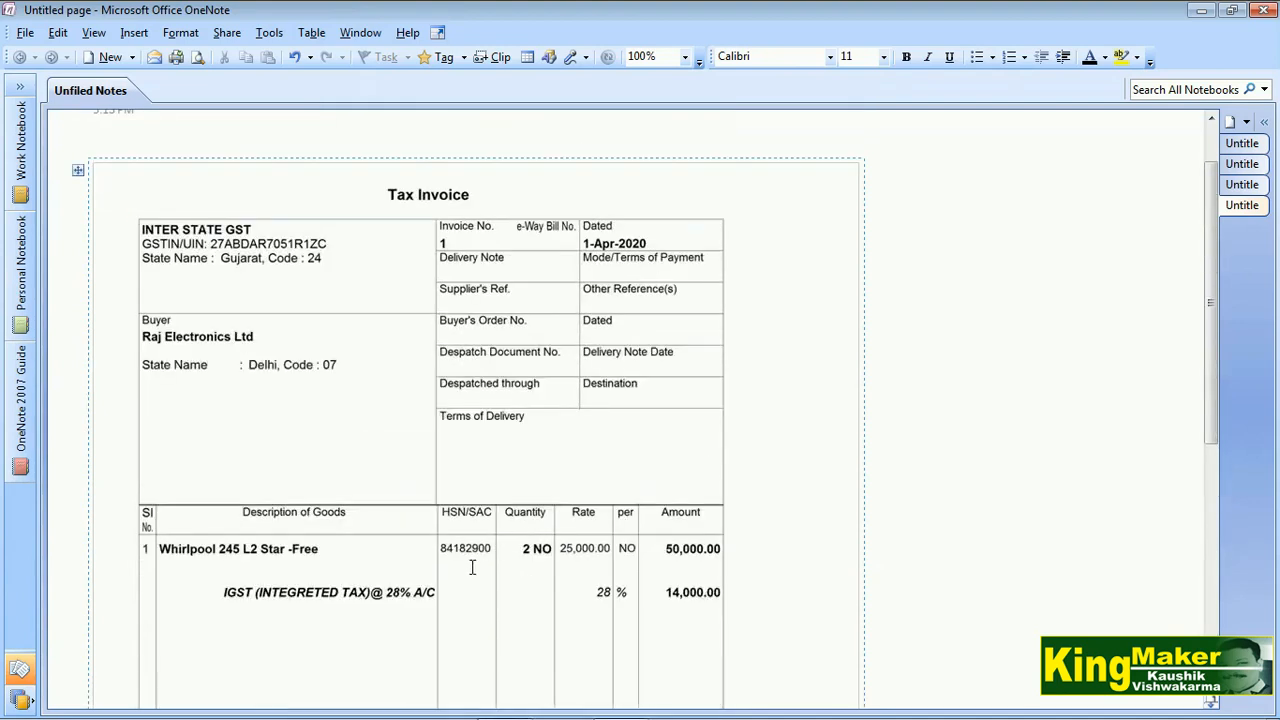
scroll(591, 569, down, 3)
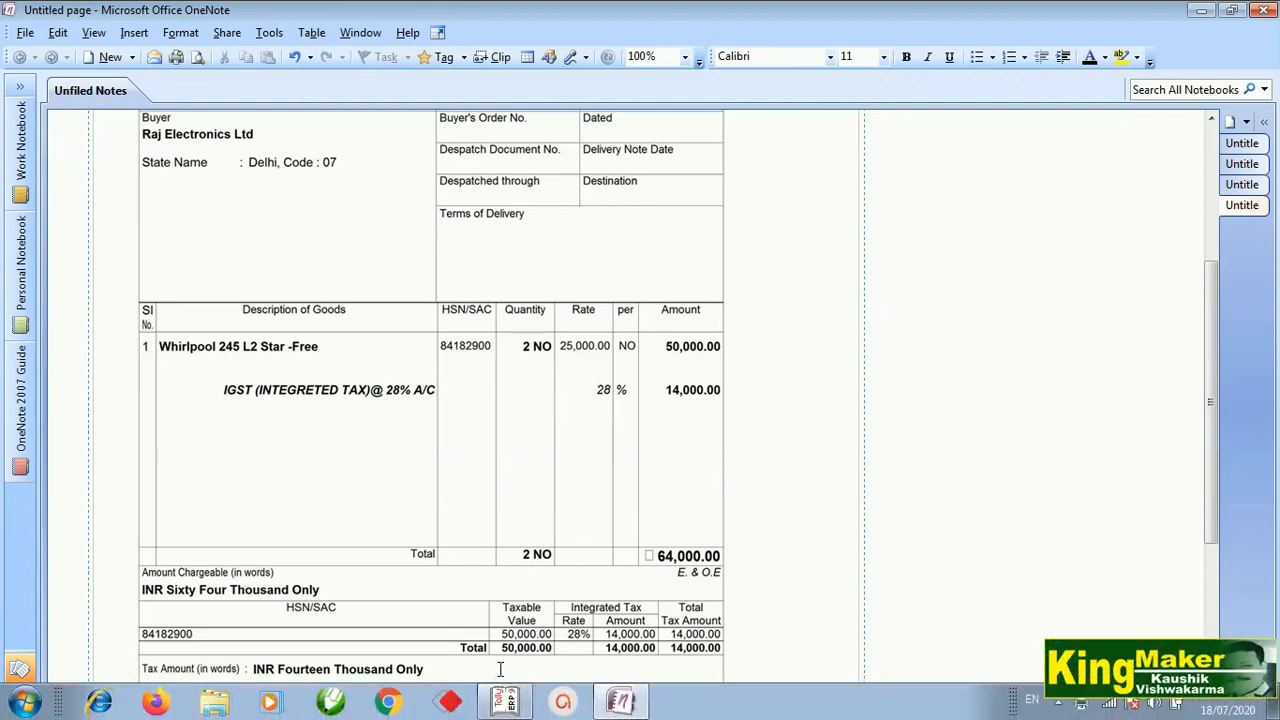
Return to Tally and show the voucher's Tax Analysis: 14,000.00 tax on 50,000.00 interstate sales
click(522, 700)
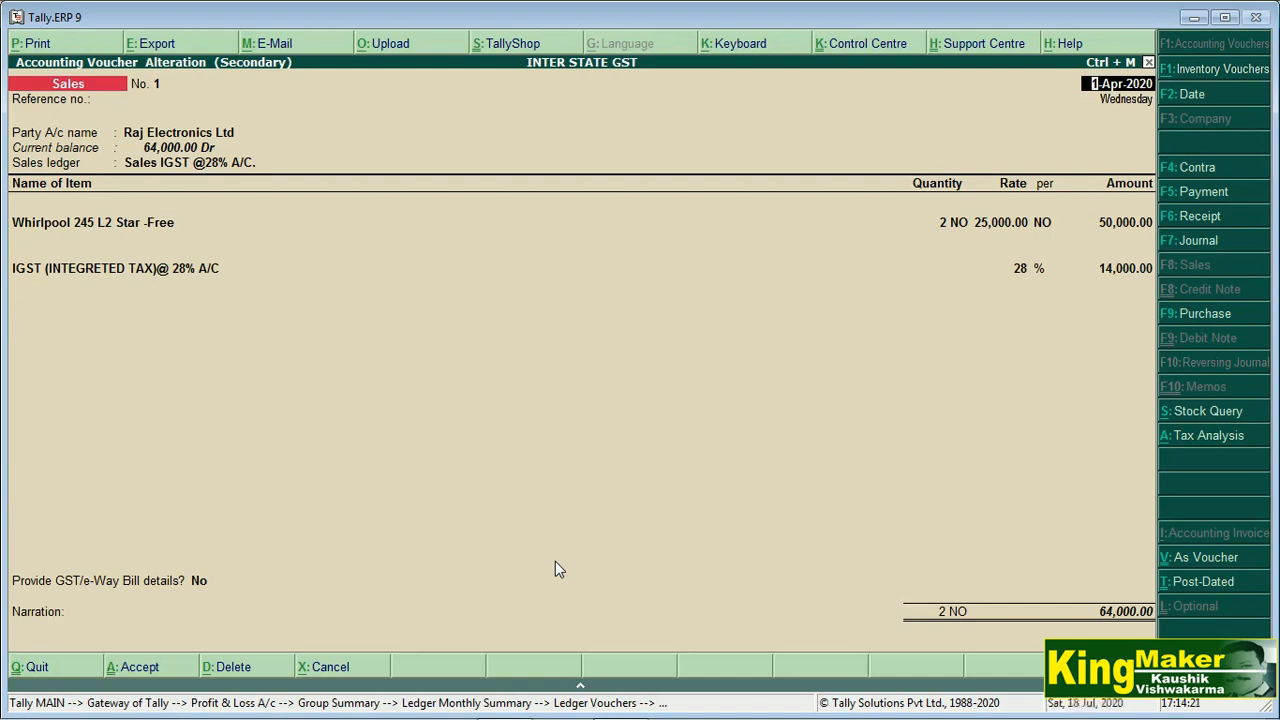
key(alt+a)
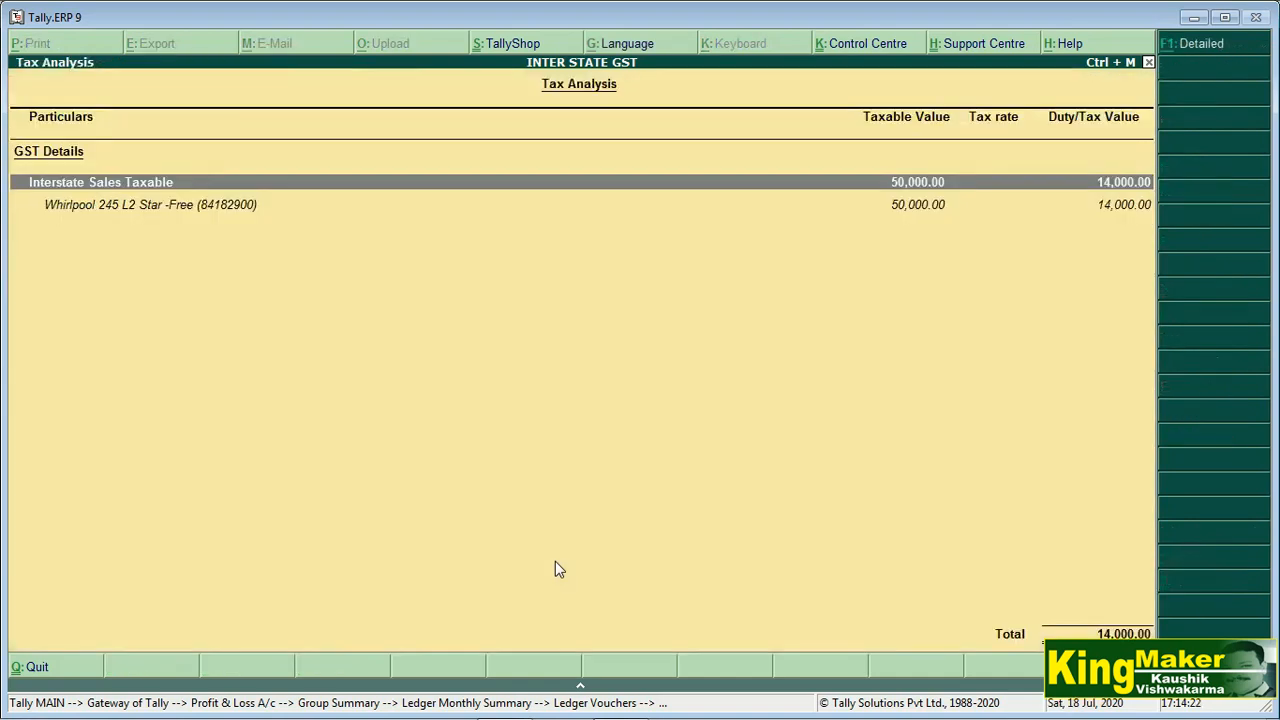